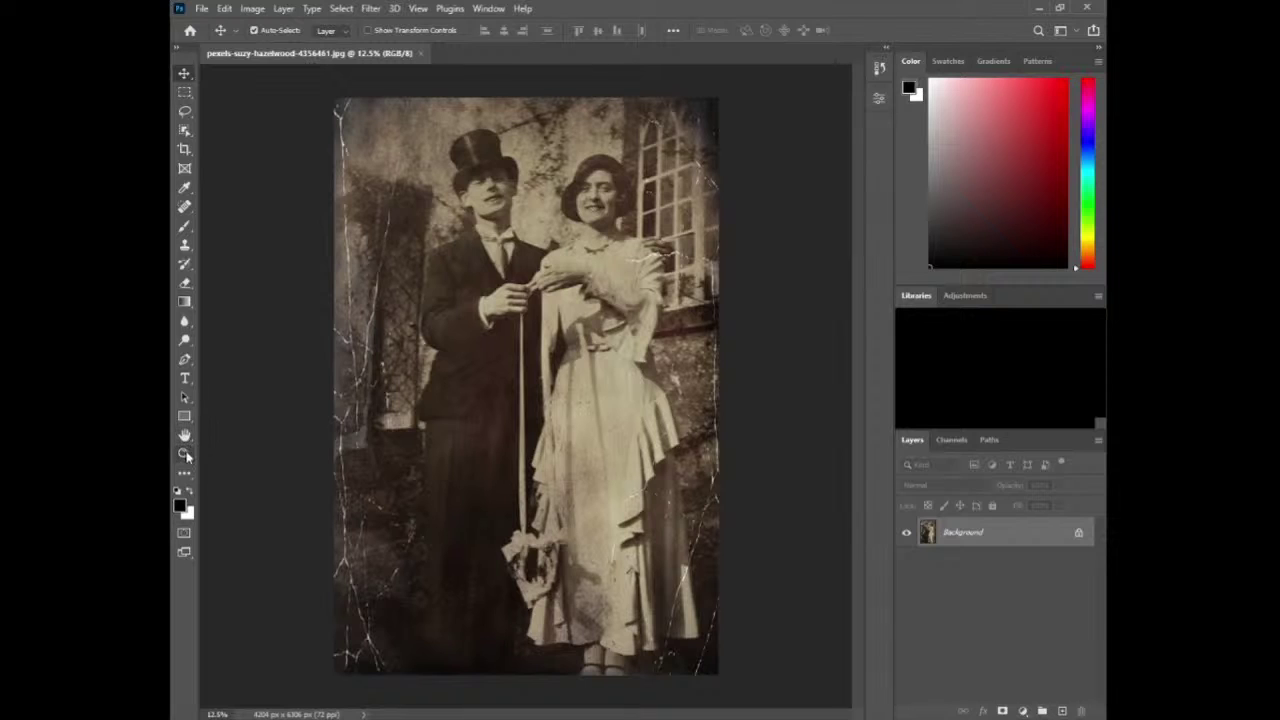
pyautogui.click(184, 362)
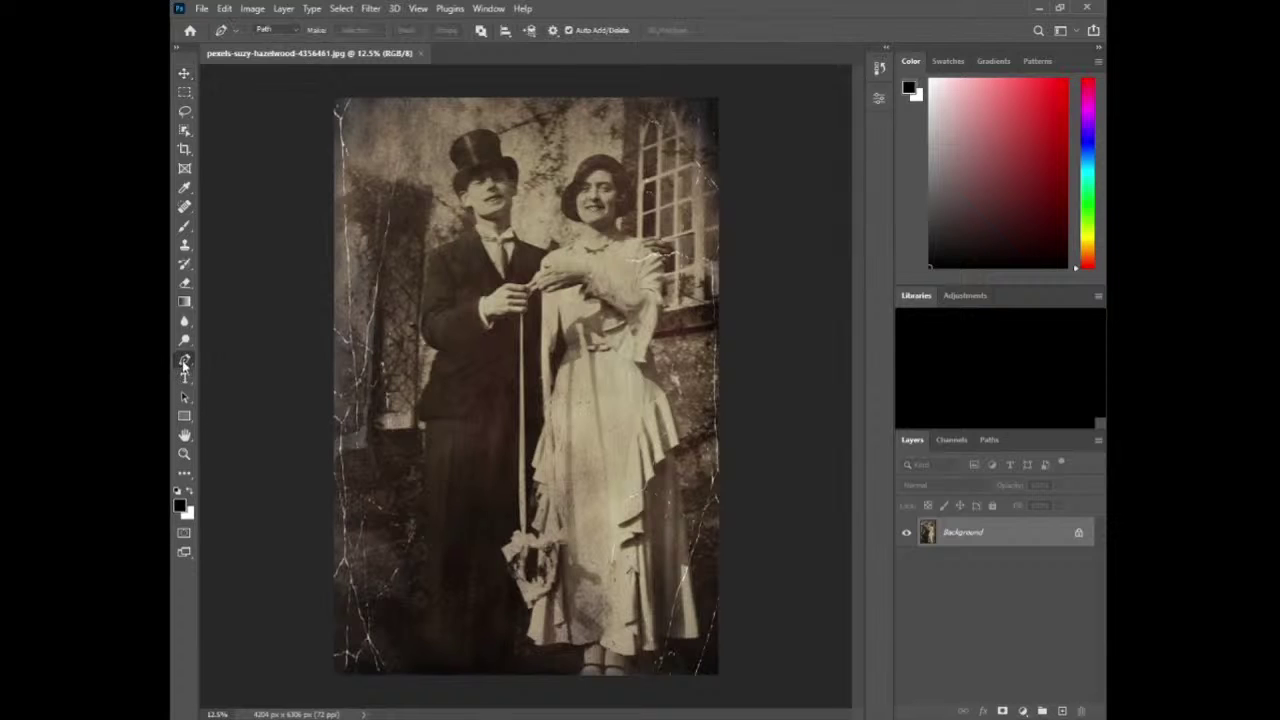
pyautogui.click(184, 341)
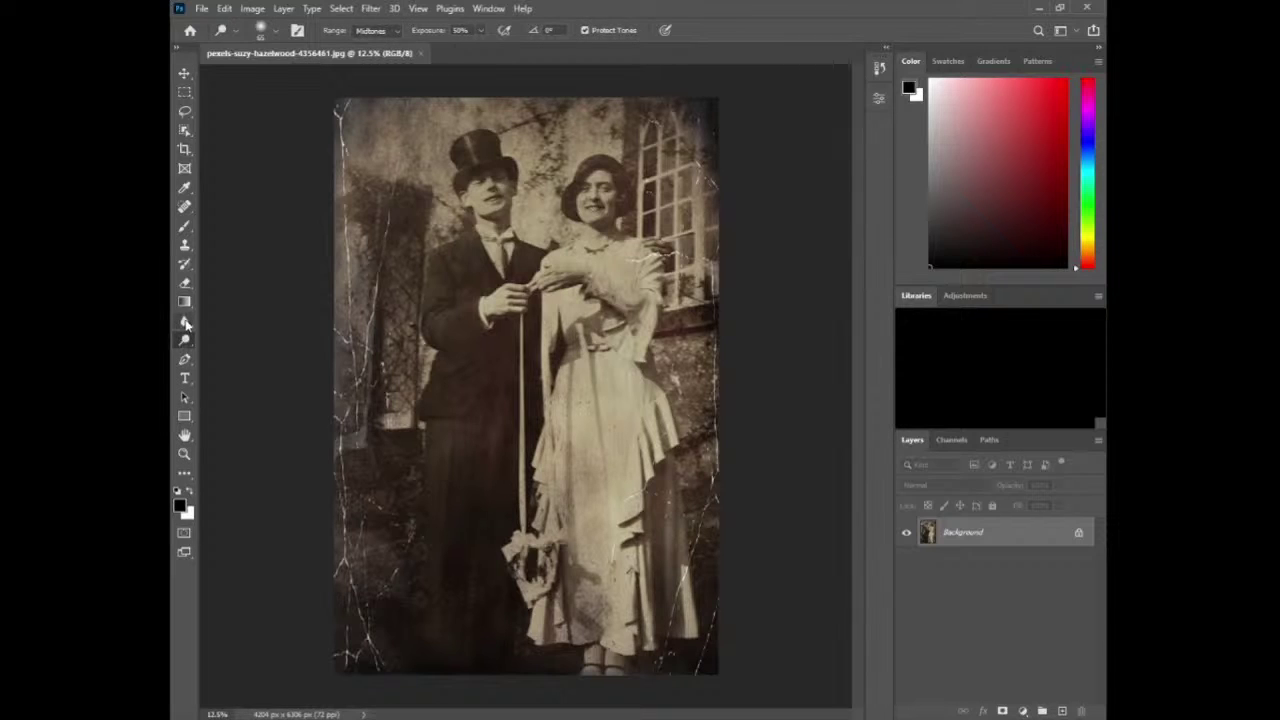
pyautogui.click(185, 322)
pyautogui.click(183, 305)
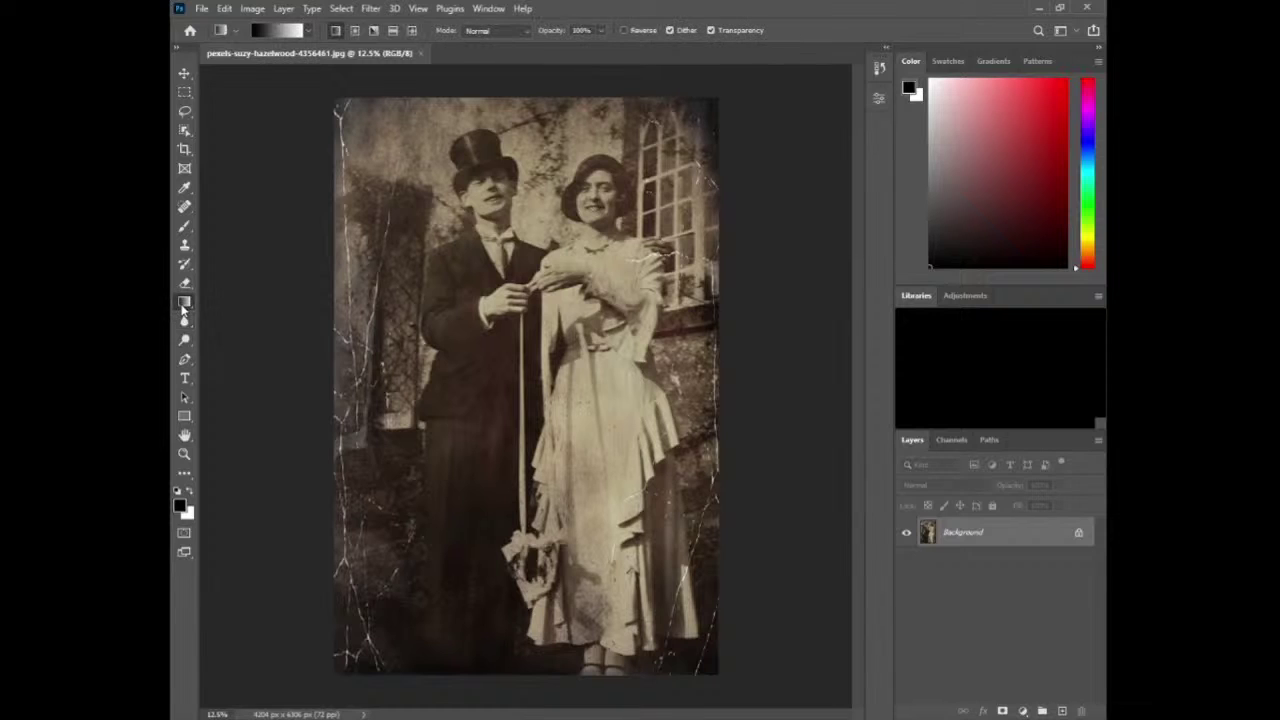
pyautogui.click(184, 287)
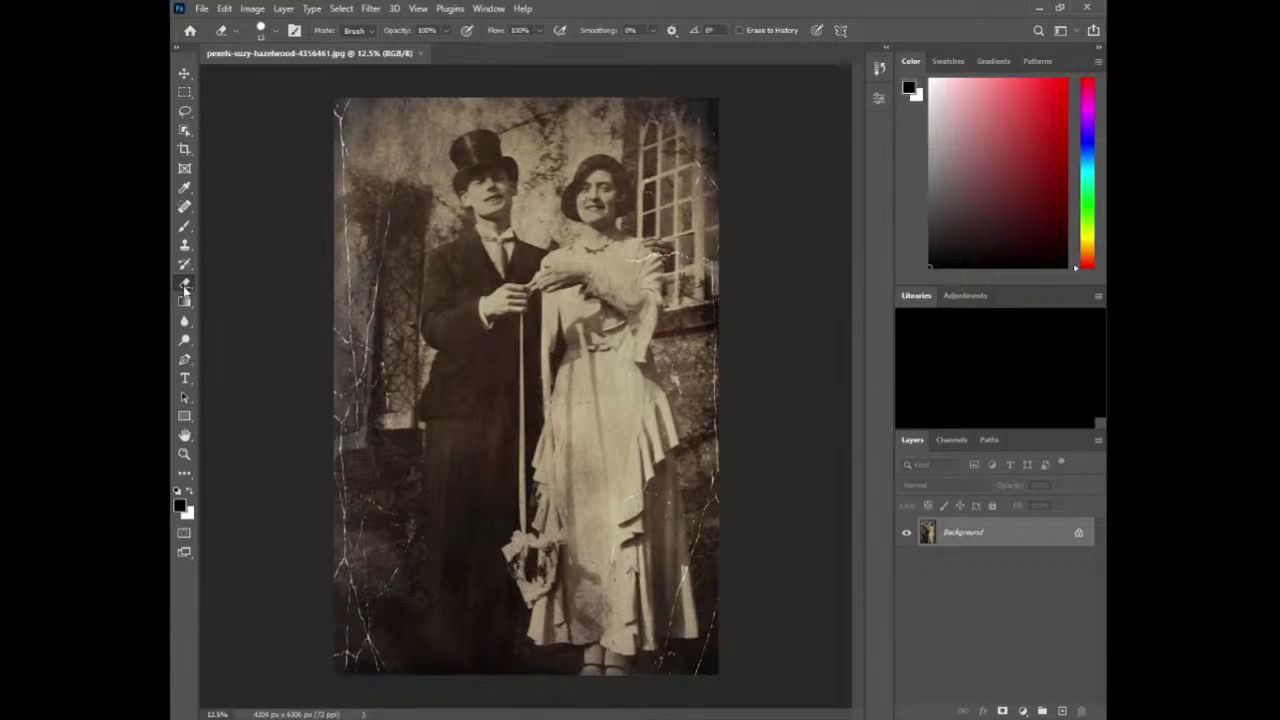
pyautogui.click(184, 264)
pyautogui.click(185, 246)
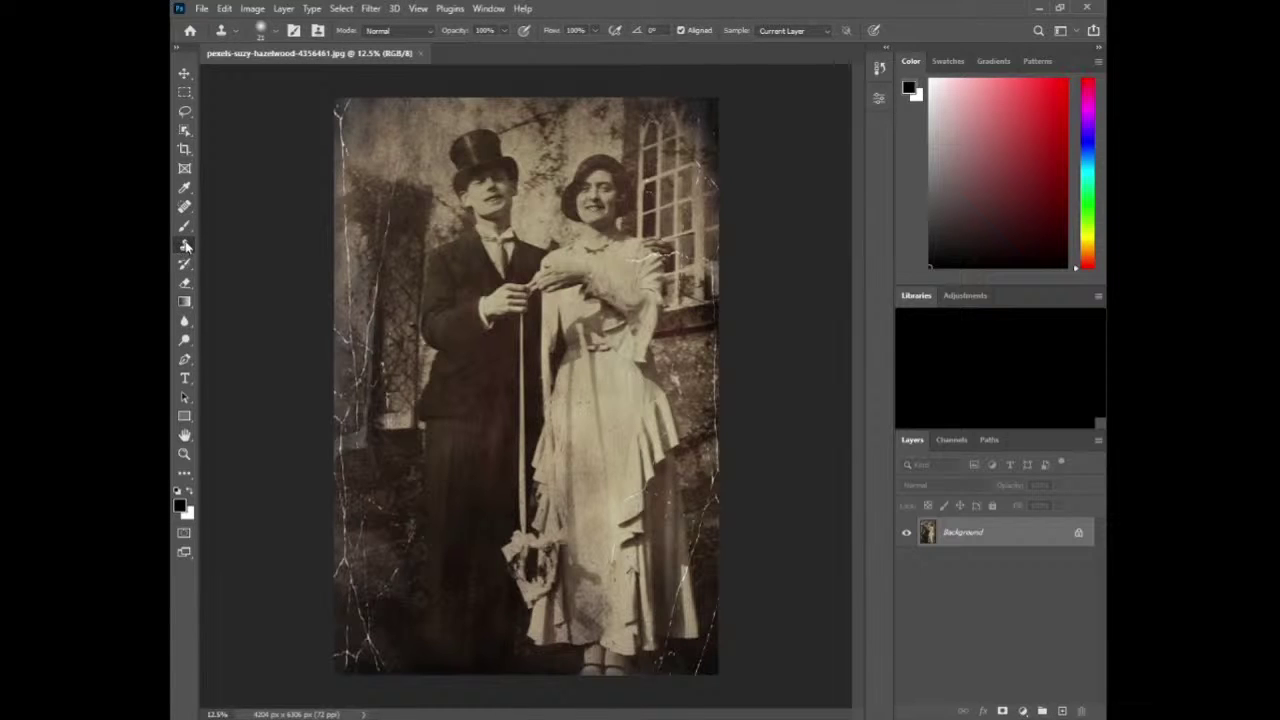
pyautogui.click(185, 228)
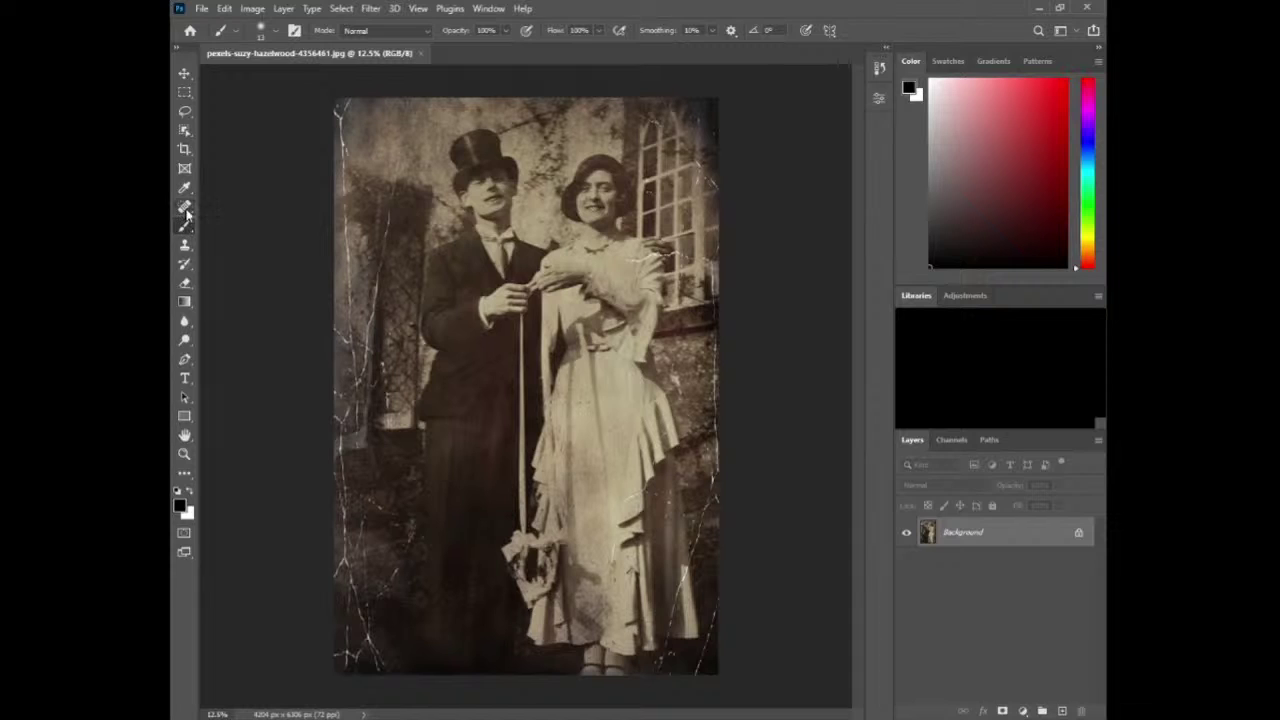
# - Heal the white cracks in the photo's upper-left corner and the top of the left-edge crack with the Healing Brush
pyautogui.click(185, 208)
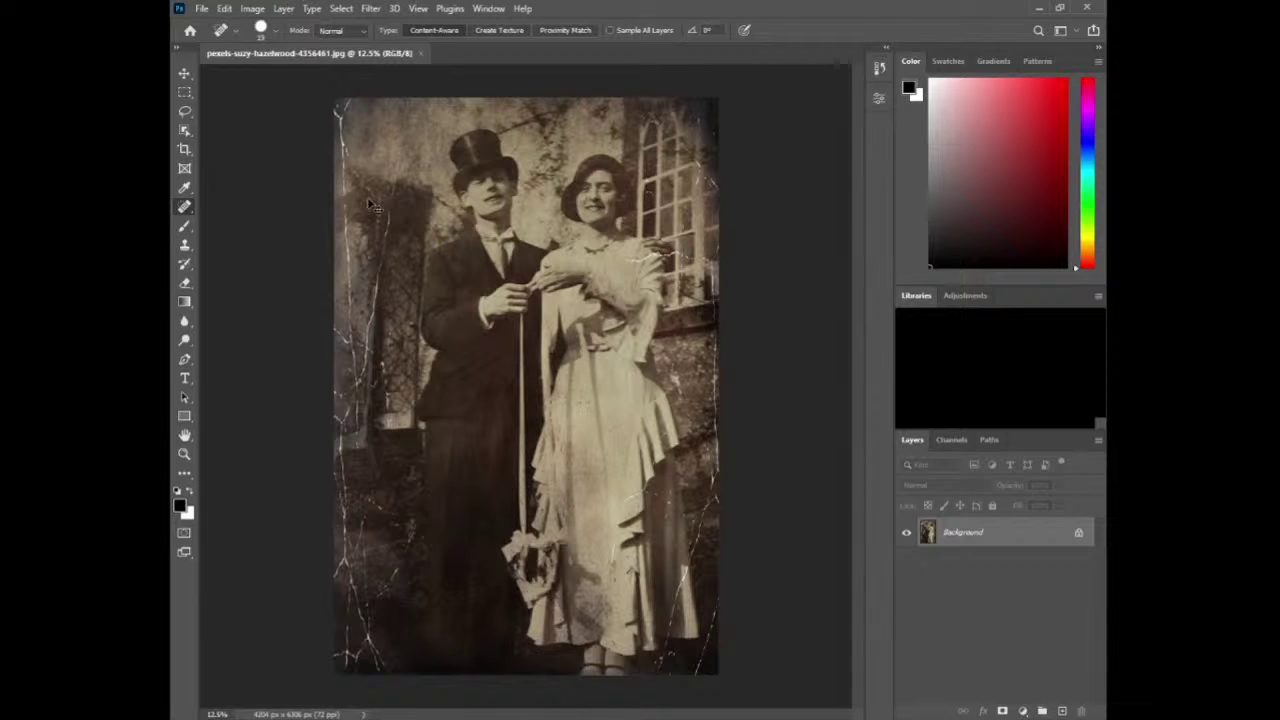
pyautogui.moveTo(743, 184); pyautogui.dragTo(744, 209)
pyautogui.scroll(5, 385, 248)
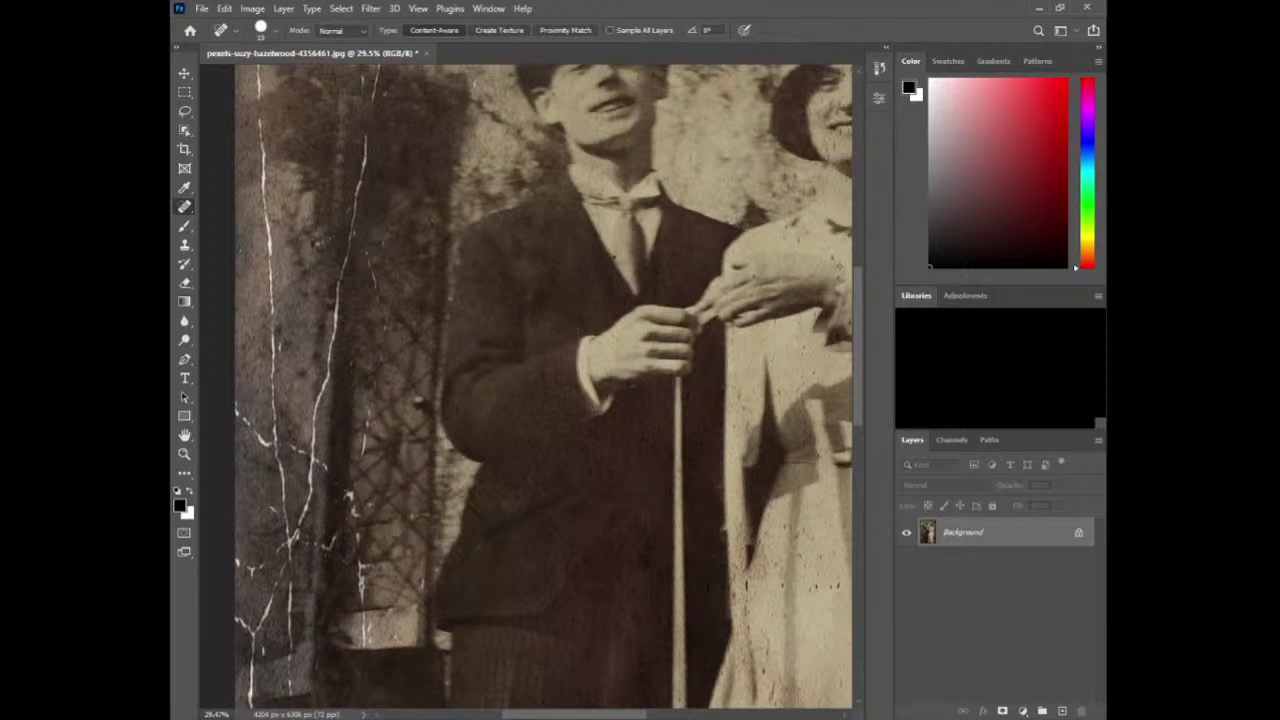
pyautogui.moveTo(858, 304); pyautogui.dragTo(857, 251)
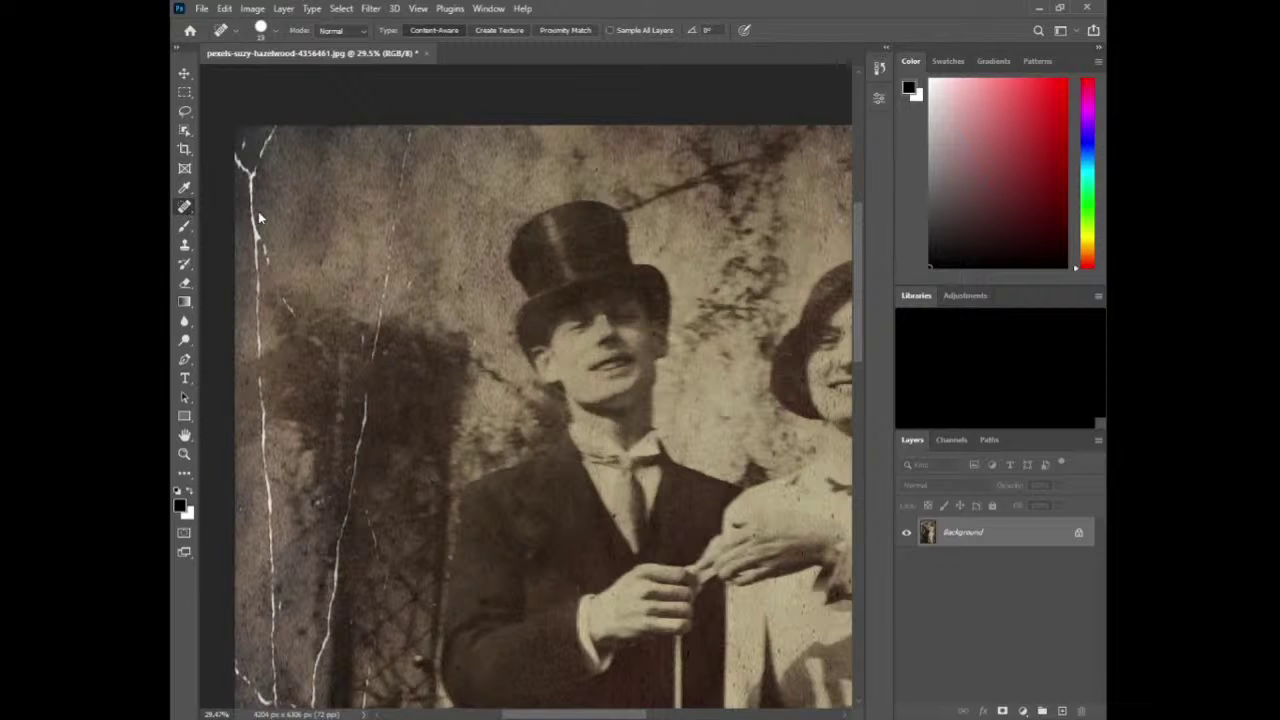
pyautogui.hotkey('shift', 'j')
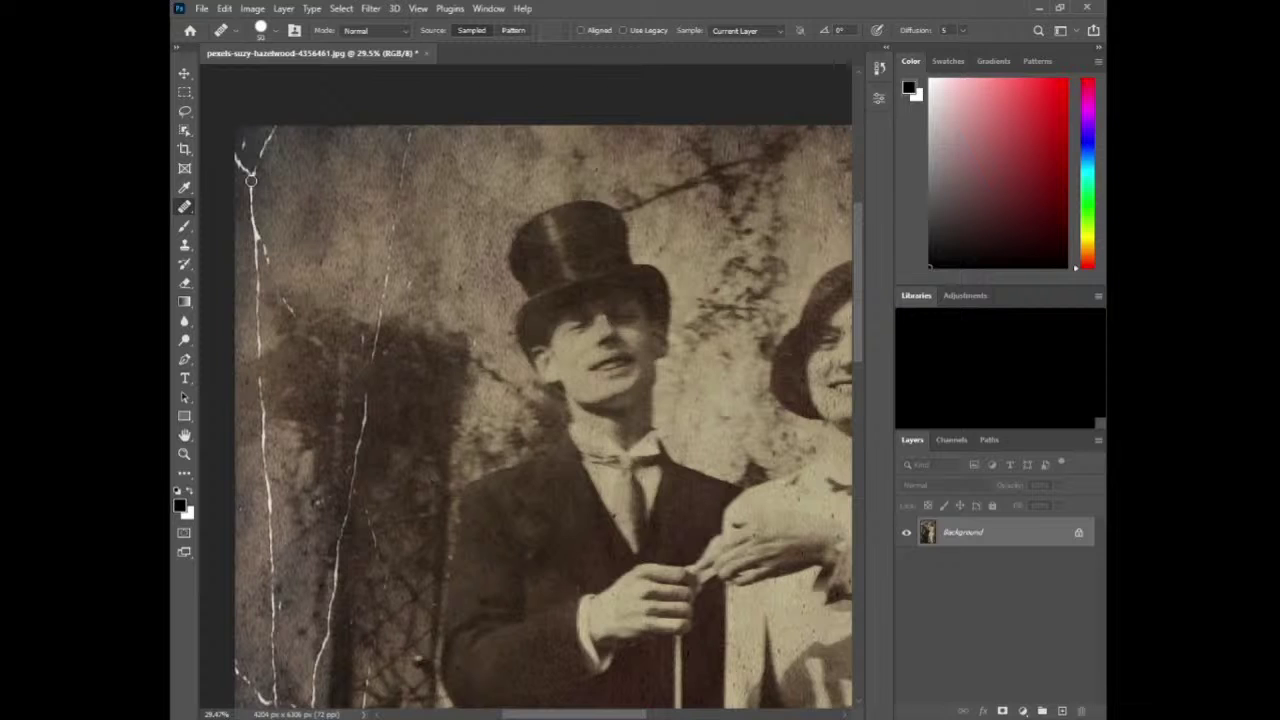
pyautogui.moveTo(251, 175); pyautogui.dragTo(262, 148)
pyautogui.moveTo(275, 131); pyautogui.dragTo(262, 162)
pyautogui.moveTo(254, 186); pyautogui.dragTo(256, 237)
pyautogui.moveTo(254, 240); pyautogui.dragTo(256, 350)
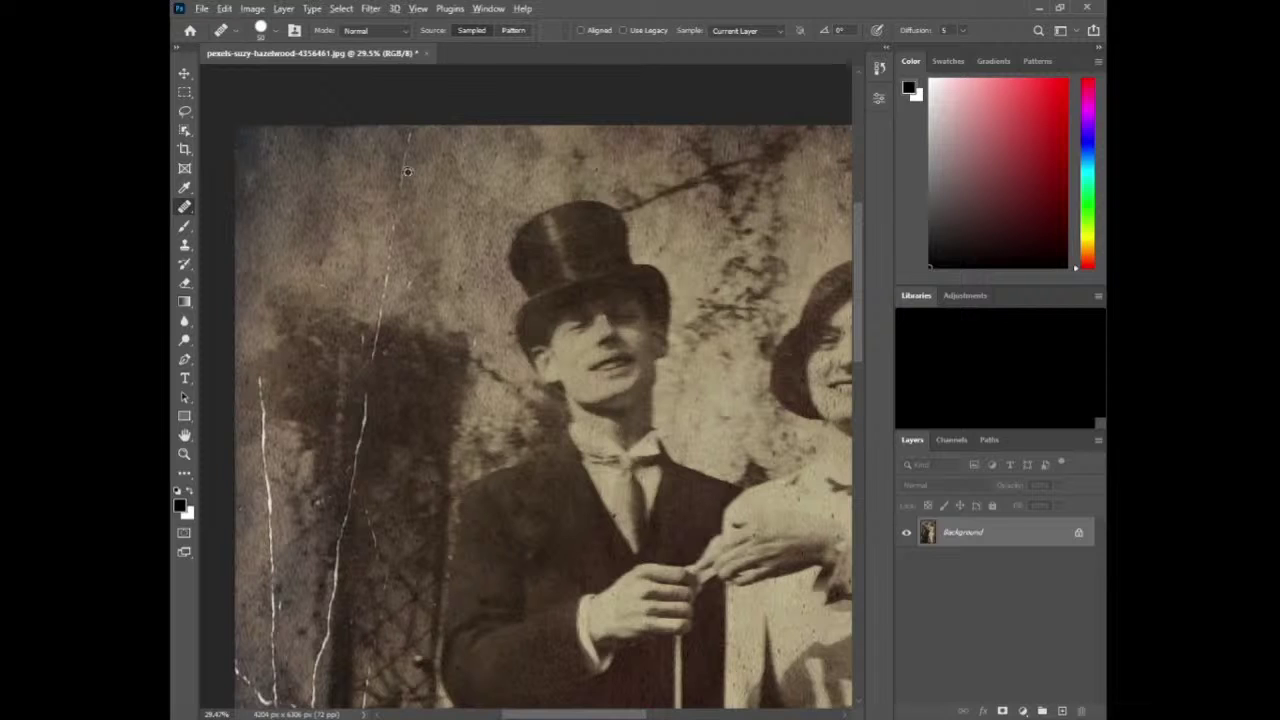
# - Heal the long thin crack running down from the top edge beside the man's hat and the next section of the left-edge crack
pyautogui.moveTo(410, 134)
pyautogui.mouseDown()
pyautogui.moveTo(389, 338)
pyautogui.moveTo(380, 328)
pyautogui.moveTo(343, 543)
pyautogui.mouseUp()
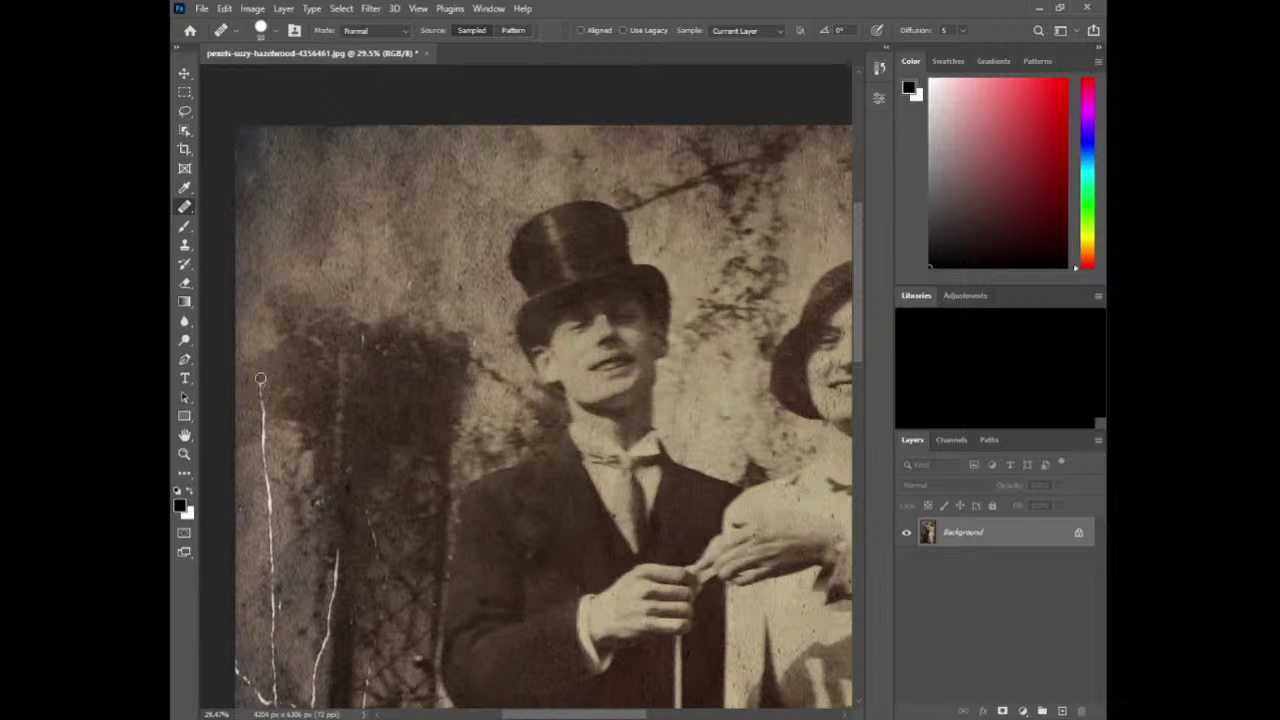
pyautogui.moveTo(260, 379)
pyautogui.mouseDown()
pyautogui.moveTo(267, 456)
pyautogui.moveTo(261, 434)
pyautogui.mouseUp()
pyautogui.moveTo(265, 473); pyautogui.dragTo(272, 521)
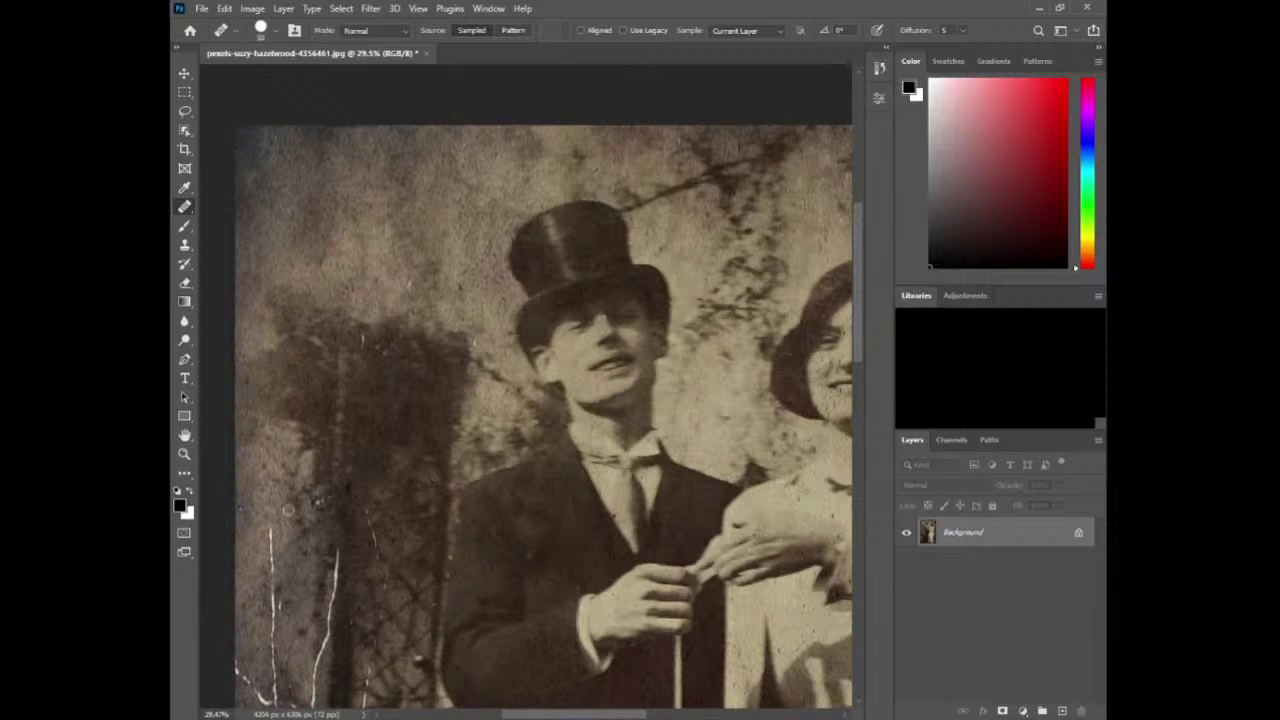
# - Heal the rest of the vertical left-edge crack beside the man, including its branch out to the photo's edge, using nearby wall texture
pyautogui.moveTo(855, 346); pyautogui.dragTo(843, 379)
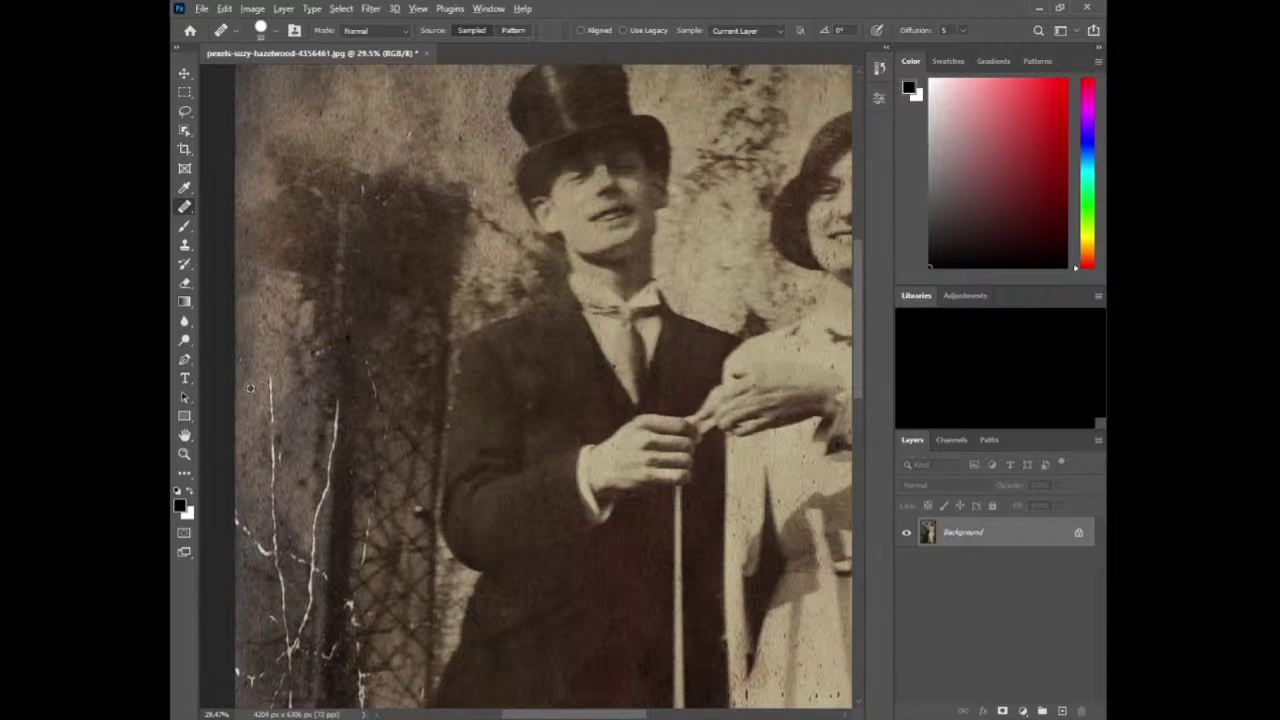
pyautogui.moveTo(269, 380)
pyautogui.mouseDown()
pyautogui.moveTo(281, 410)
pyautogui.moveTo(273, 461)
pyautogui.mouseUp()
pyautogui.keyDown('alt'); pyautogui.click(291, 438); pyautogui.keyUp('alt')
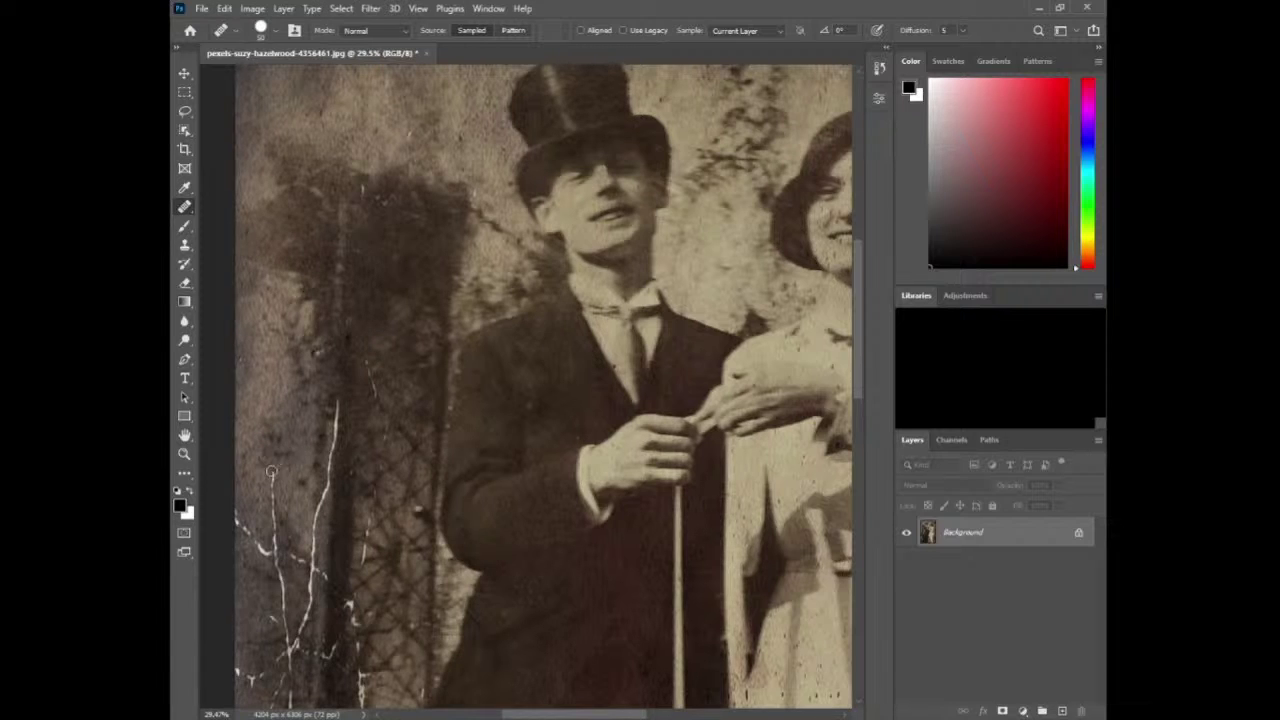
pyautogui.moveTo(274, 467)
pyautogui.mouseDown()
pyautogui.moveTo(258, 503)
pyautogui.moveTo(272, 542)
pyautogui.mouseUp()
pyautogui.moveTo(274, 551); pyautogui.dragTo(237, 521)
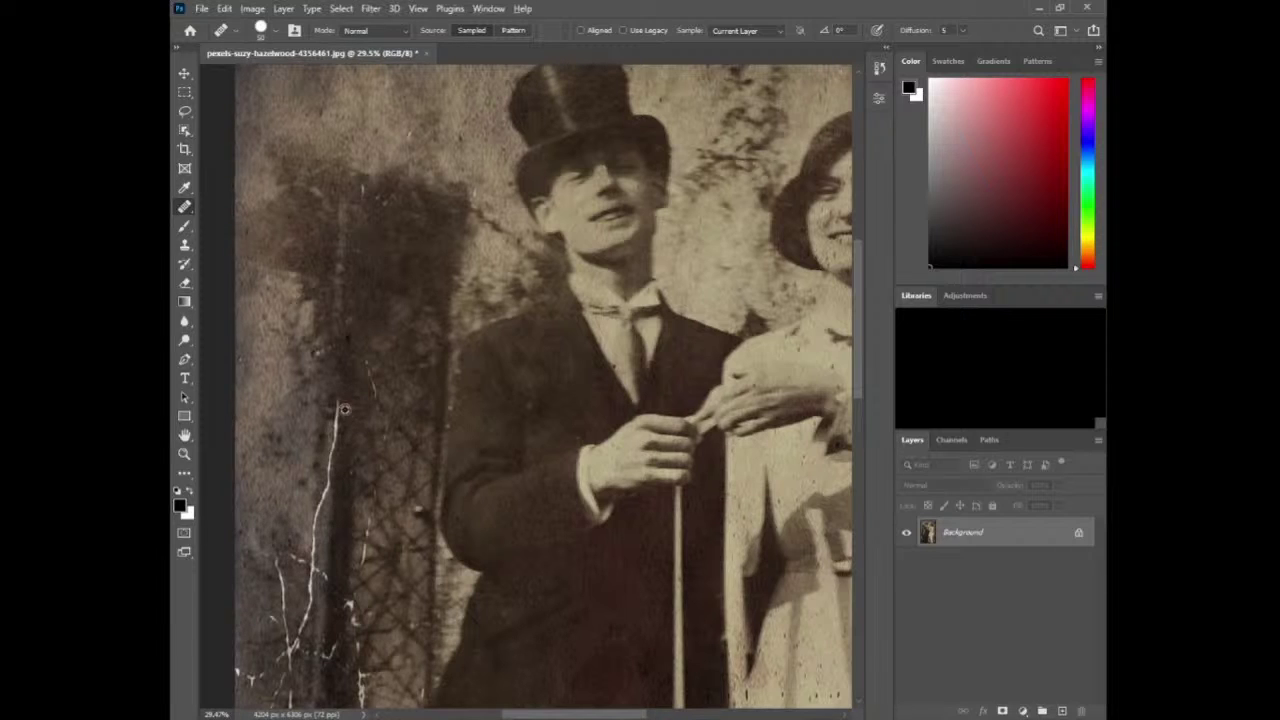
# - Heal the remaining curved crack on the dark wall beside the man's jacket and the short scratch above the lattice
pyautogui.moveTo(338, 406)
pyautogui.mouseDown()
pyautogui.moveTo(336, 448)
pyautogui.moveTo(348, 418)
pyautogui.mouseUp()
pyautogui.hotkey('ctrl', 'z')
pyautogui.moveTo(348, 405)
pyautogui.mouseDown()
pyautogui.moveTo(331, 490)
pyautogui.moveTo(346, 484)
pyautogui.moveTo(312, 562)
pyautogui.mouseUp()
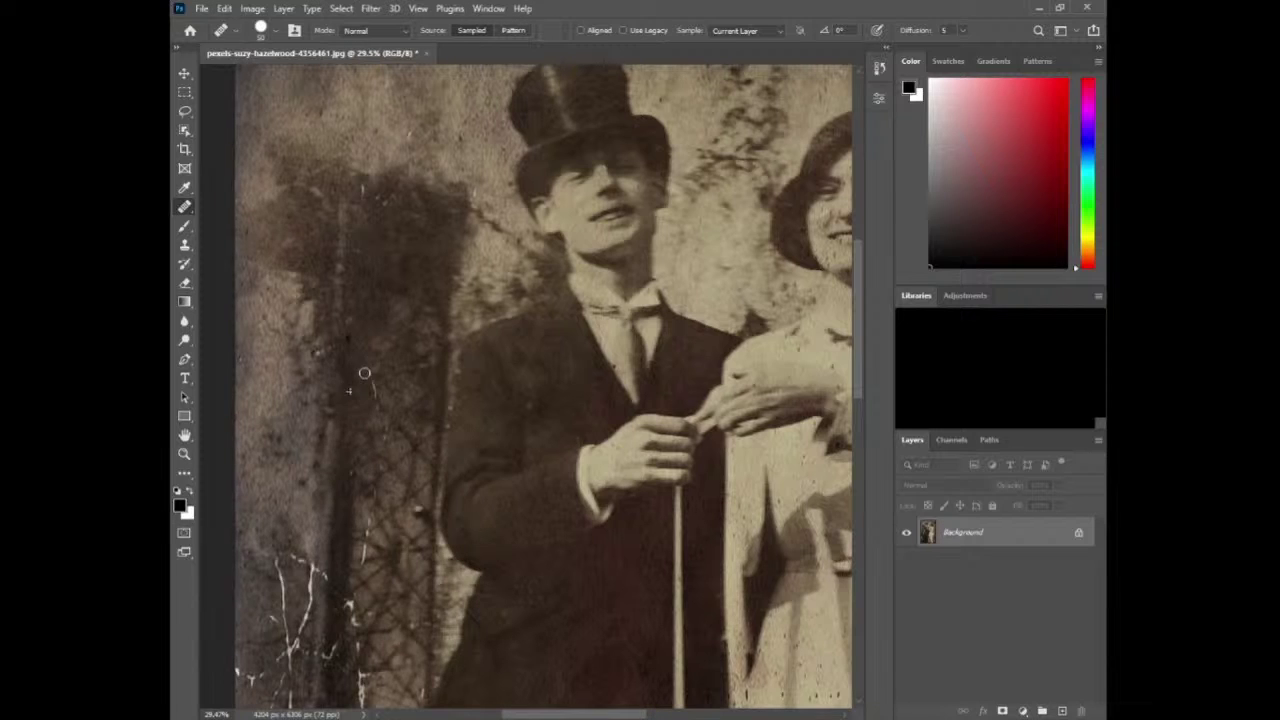
pyautogui.moveTo(365, 373); pyautogui.dragTo(379, 407)
# - Heal the branching cracks on the wall at the height of the jacket's hem, sampling clean wall texture around them
pyautogui.scroll(-5, 342, 490)
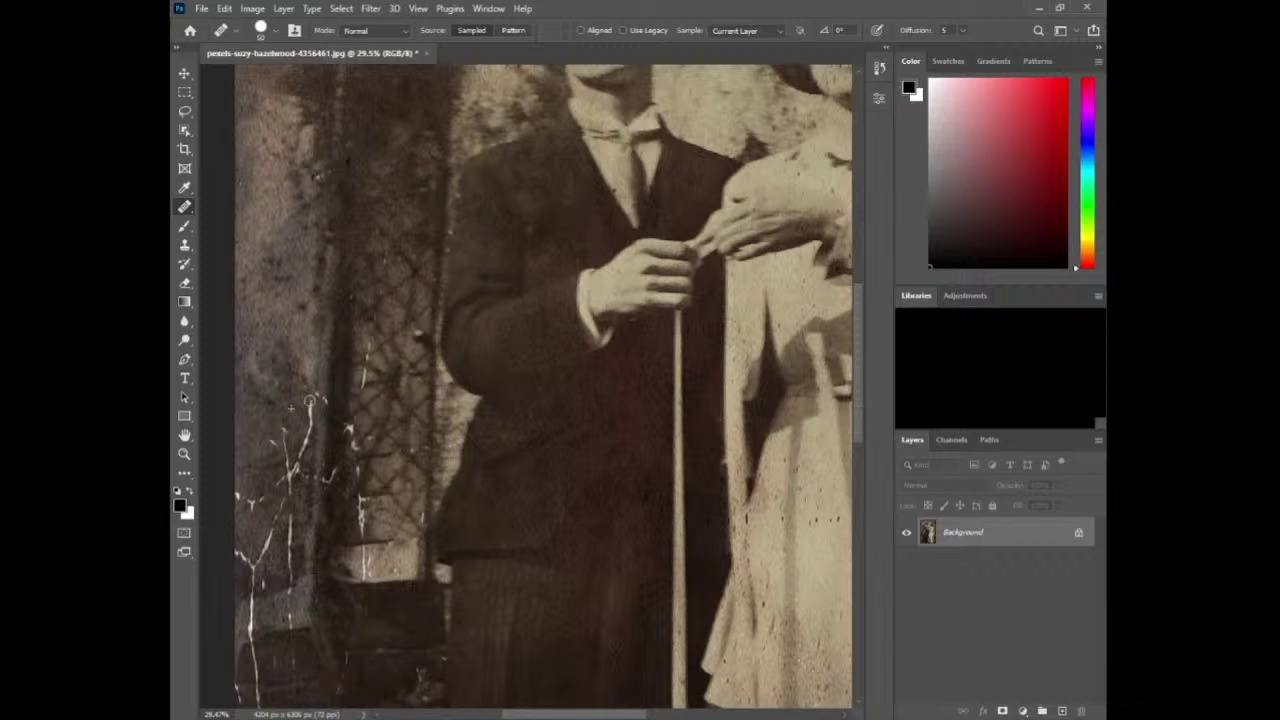
pyautogui.moveTo(310, 401); pyautogui.dragTo(297, 461)
pyautogui.keyDown('alt'); pyautogui.click(295, 415); pyautogui.keyUp('alt')
pyautogui.keyDown('alt'); pyautogui.click(256, 440); pyautogui.keyUp('alt')
pyautogui.moveTo(272, 443)
pyautogui.mouseDown()
pyautogui.moveTo(286, 492)
pyautogui.moveTo(266, 480)
pyautogui.moveTo(284, 479)
pyautogui.moveTo(301, 450)
pyautogui.moveTo(290, 479)
pyautogui.moveTo(317, 468)
pyautogui.moveTo(278, 466)
pyautogui.moveTo(291, 474)
pyautogui.moveTo(243, 549)
pyautogui.mouseUp()
pyautogui.keyDown('alt'); pyautogui.click(265, 456); pyautogui.keyUp('alt')
pyautogui.keyDown('alt'); pyautogui.click(287, 431); pyautogui.keyUp('alt')
pyautogui.keyDown('alt'); pyautogui.click(271, 455); pyautogui.keyUp('alt')
pyautogui.keyDown('alt'); pyautogui.click(278, 465); pyautogui.keyUp('alt')
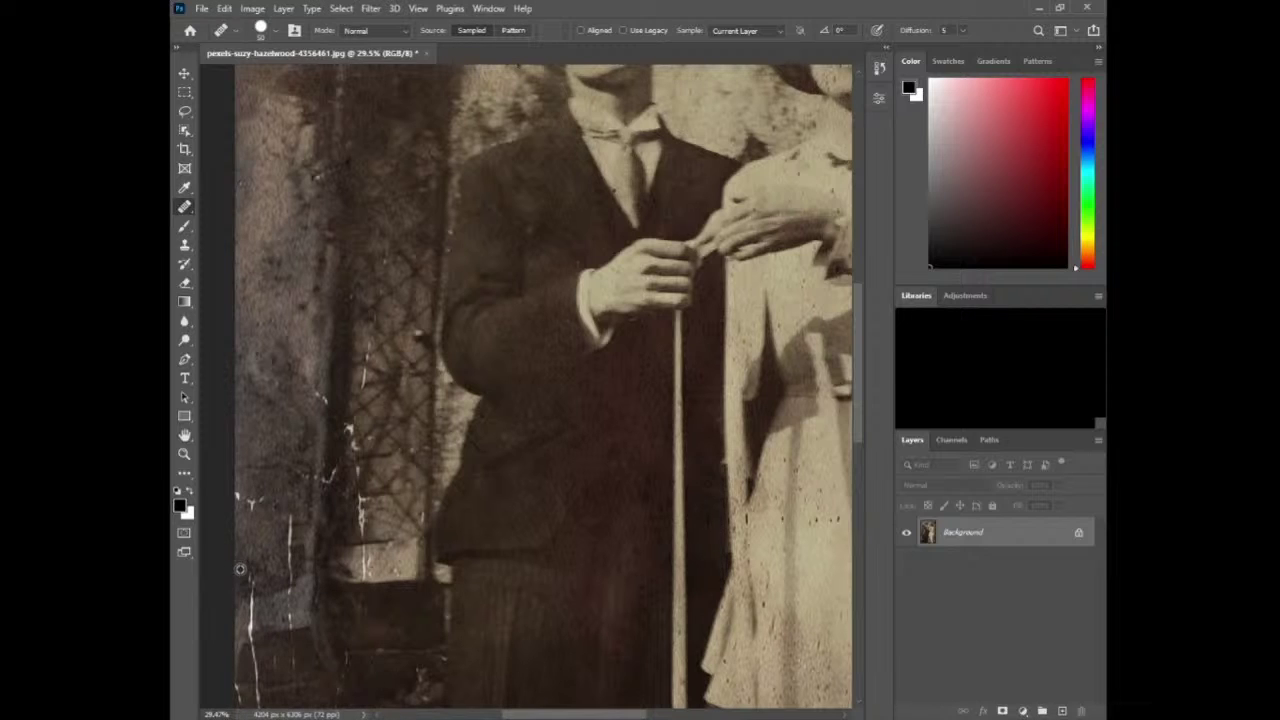
# - Heal the vertical cracks at the base of the wall near the photo's left edge
pyautogui.moveTo(250, 590); pyautogui.dragTo(253, 628)
pyautogui.moveTo(252, 645)
pyautogui.mouseDown()
pyautogui.moveTo(269, 697)
pyautogui.moveTo(237, 683)
pyautogui.mouseUp()
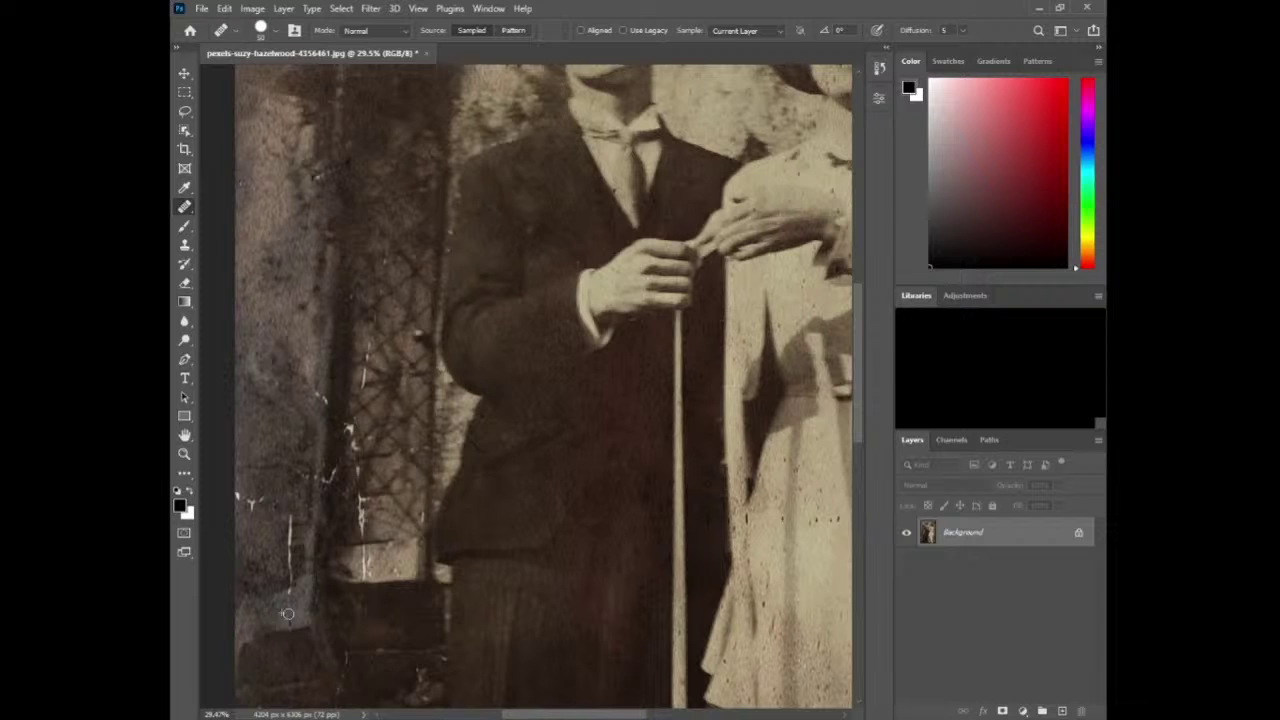
pyautogui.moveTo(289, 590); pyautogui.dragTo(287, 519)
# - Heal the white scratches over the lattice and its bright lower block, plus the small marks on the wall beside it
pyautogui.moveTo(362, 352); pyautogui.dragTo(357, 392)
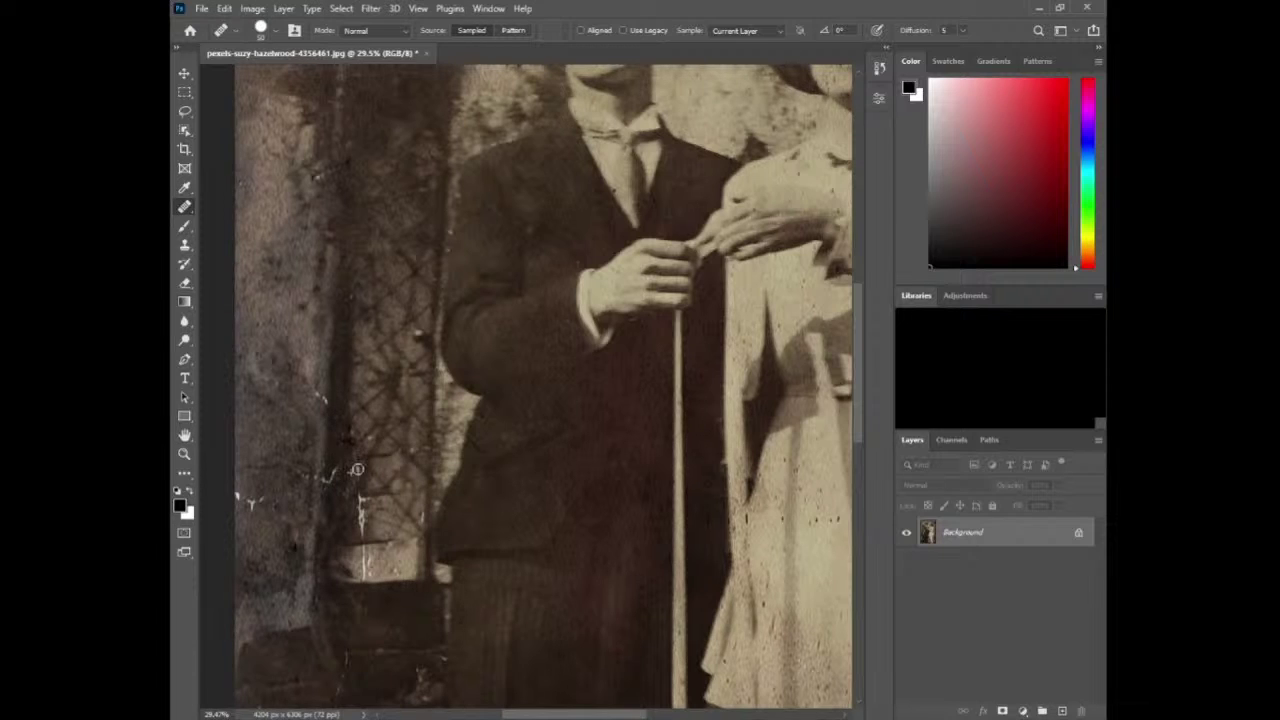
pyautogui.moveTo(347, 505)
pyautogui.mouseDown()
pyautogui.moveTo(359, 496)
pyautogui.moveTo(360, 528)
pyautogui.moveTo(356, 517)
pyautogui.mouseUp()
pyautogui.moveTo(363, 572); pyautogui.dragTo(363, 580)
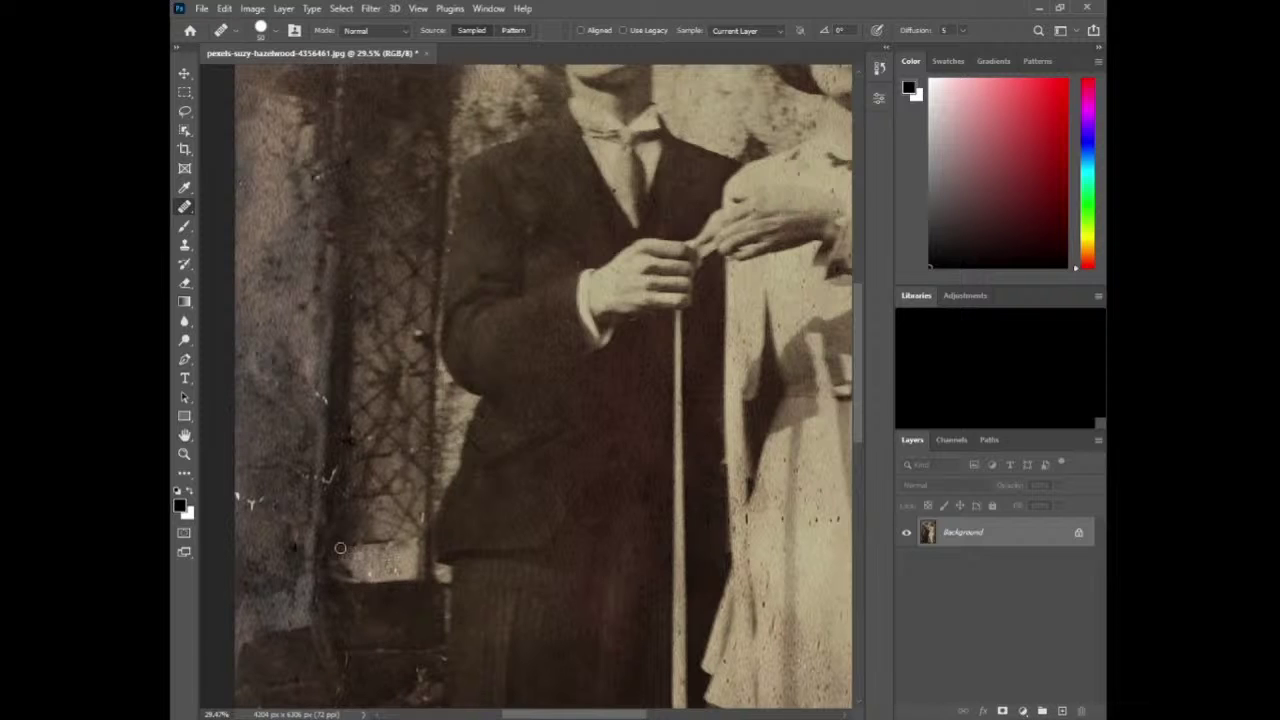
pyautogui.keyDown('alt'); pyautogui.click(324, 476); pyautogui.keyUp('alt')
pyautogui.keyDown('alt'); pyautogui.click(252, 500); pyautogui.keyUp('alt')
# - Heal the main crack along the left edge of the dark lower-left area and the faint scratch above it, sampling nearby ground
pyautogui.hscroll(1, 390, 455)
pyautogui.hscroll(-2, 390, 455)
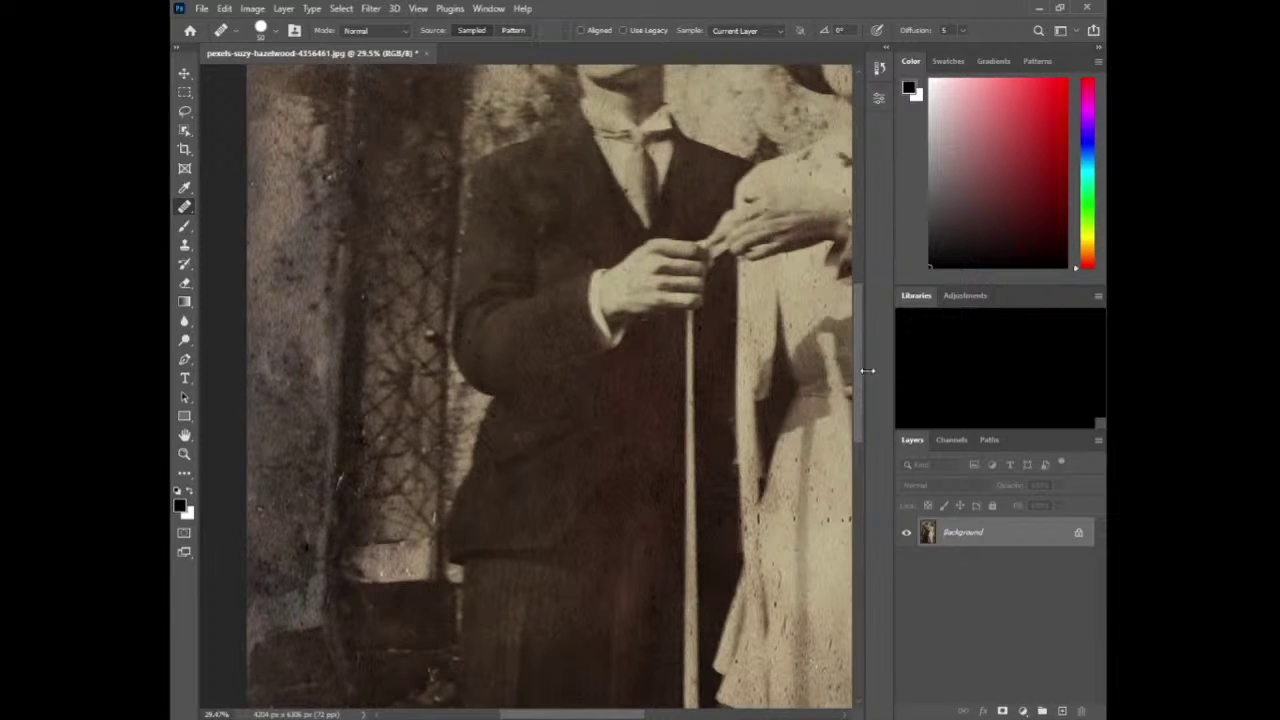
pyautogui.moveTo(857, 380); pyautogui.dragTo(838, 491)
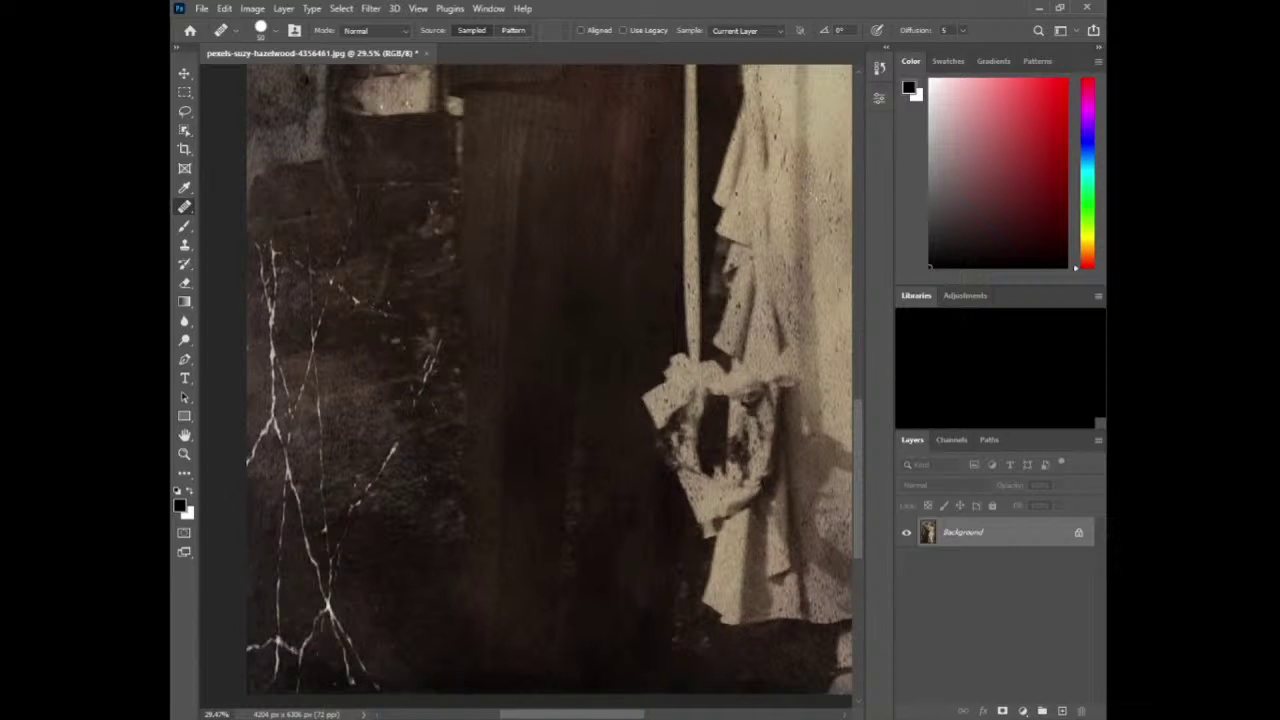
pyautogui.moveTo(540, 716)
pyautogui.mouseDown()
pyautogui.moveTo(640, 714)
pyautogui.moveTo(457, 714)
pyautogui.moveTo(544, 706)
pyautogui.mouseUp()
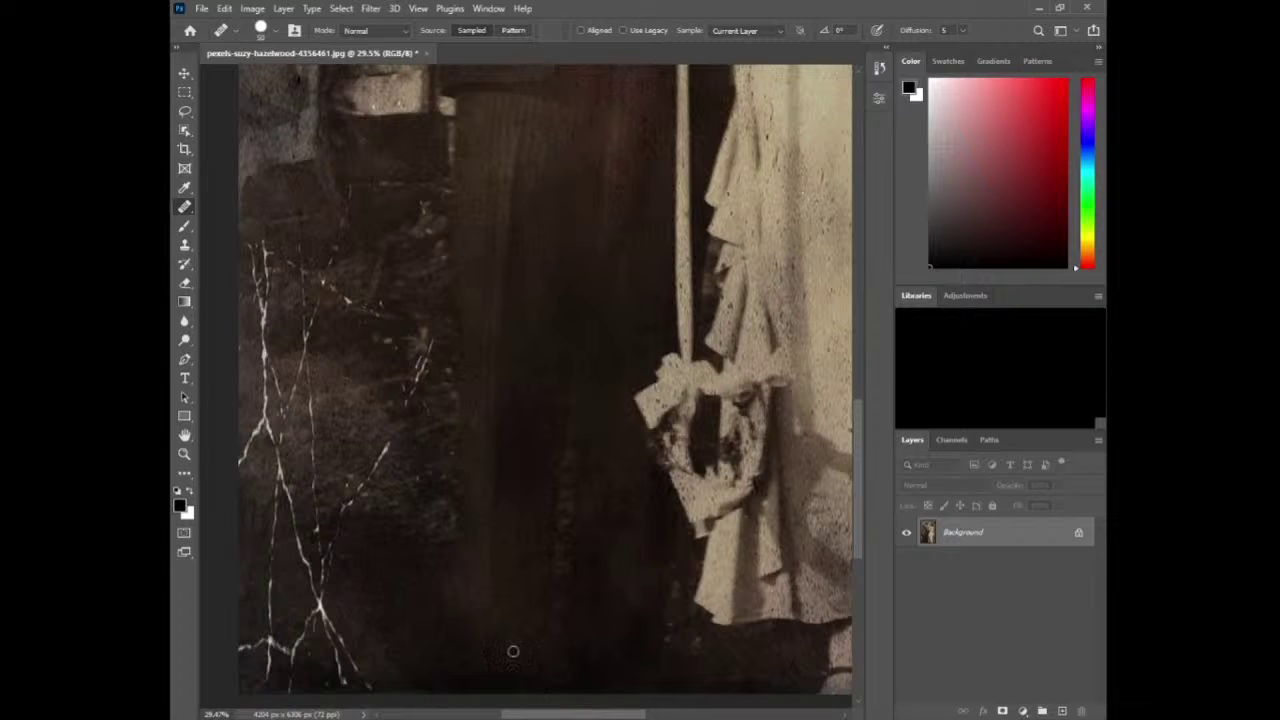
pyautogui.keyDown('alt'); pyautogui.click(374, 210); pyautogui.keyUp('alt')
pyautogui.moveTo(351, 189); pyautogui.dragTo(344, 218)
pyautogui.moveTo(264, 260); pyautogui.dragTo(261, 405)
pyautogui.keyDown('alt'); pyautogui.click(249, 386); pyautogui.keyUp('alt')
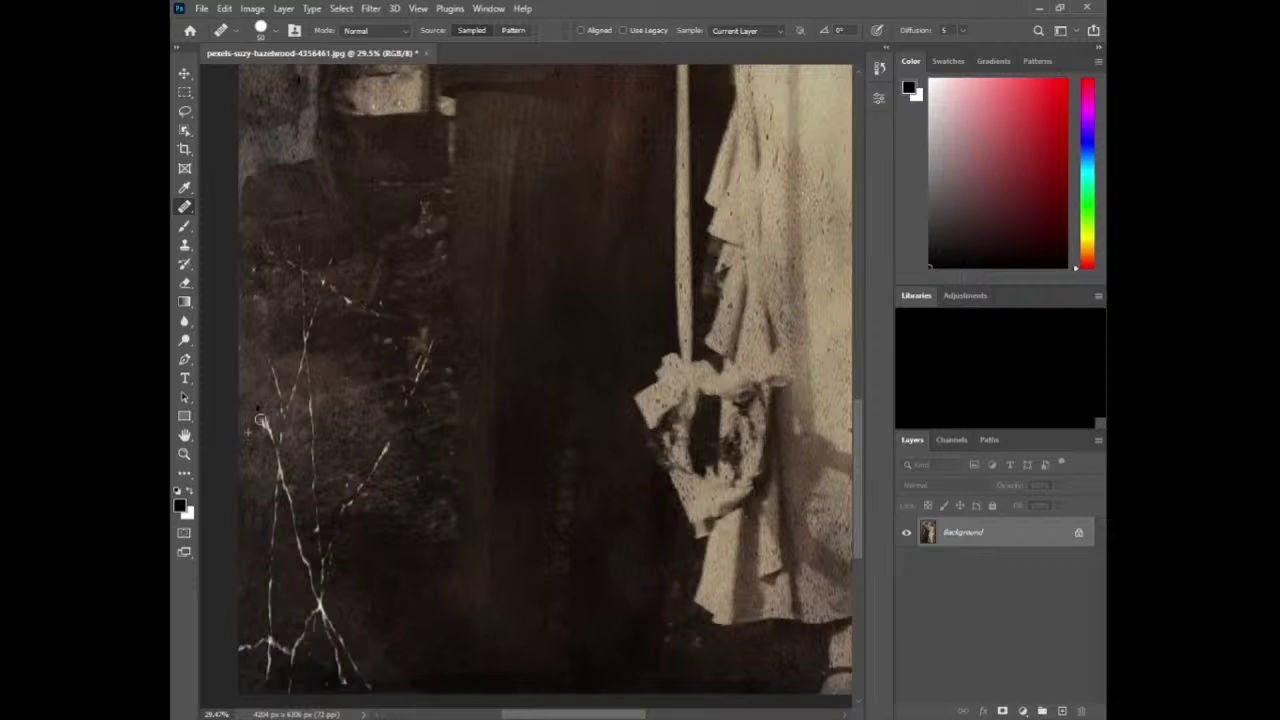
pyautogui.moveTo(261, 421); pyautogui.dragTo(269, 627)
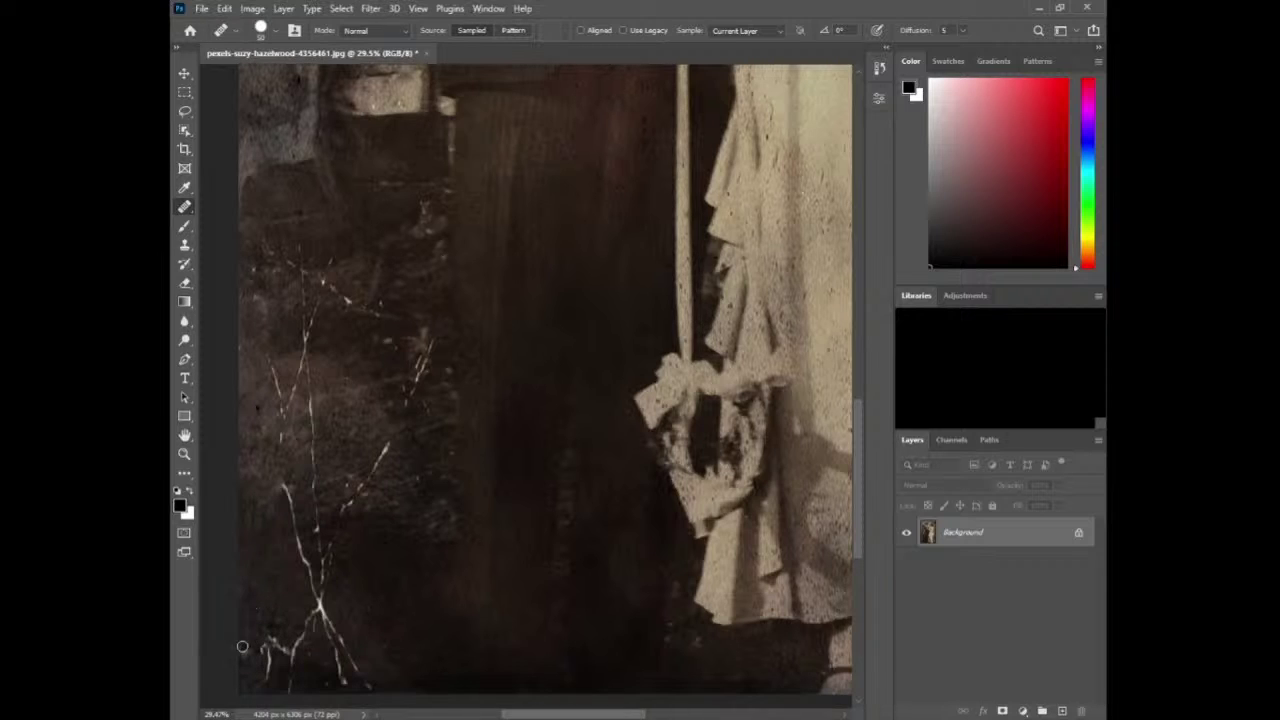
# - Heal the crossing cracks in the photo's bottom-left corner and the long vertical crack rising from them
pyautogui.moveTo(284, 621)
pyautogui.mouseDown()
pyautogui.moveTo(249, 634)
pyautogui.moveTo(269, 677)
pyautogui.moveTo(265, 647)
pyautogui.moveTo(292, 631)
pyautogui.moveTo(279, 647)
pyautogui.moveTo(302, 675)
pyautogui.moveTo(288, 692)
pyautogui.moveTo(306, 664)
pyautogui.moveTo(294, 664)
pyautogui.moveTo(313, 620)
pyautogui.mouseUp()
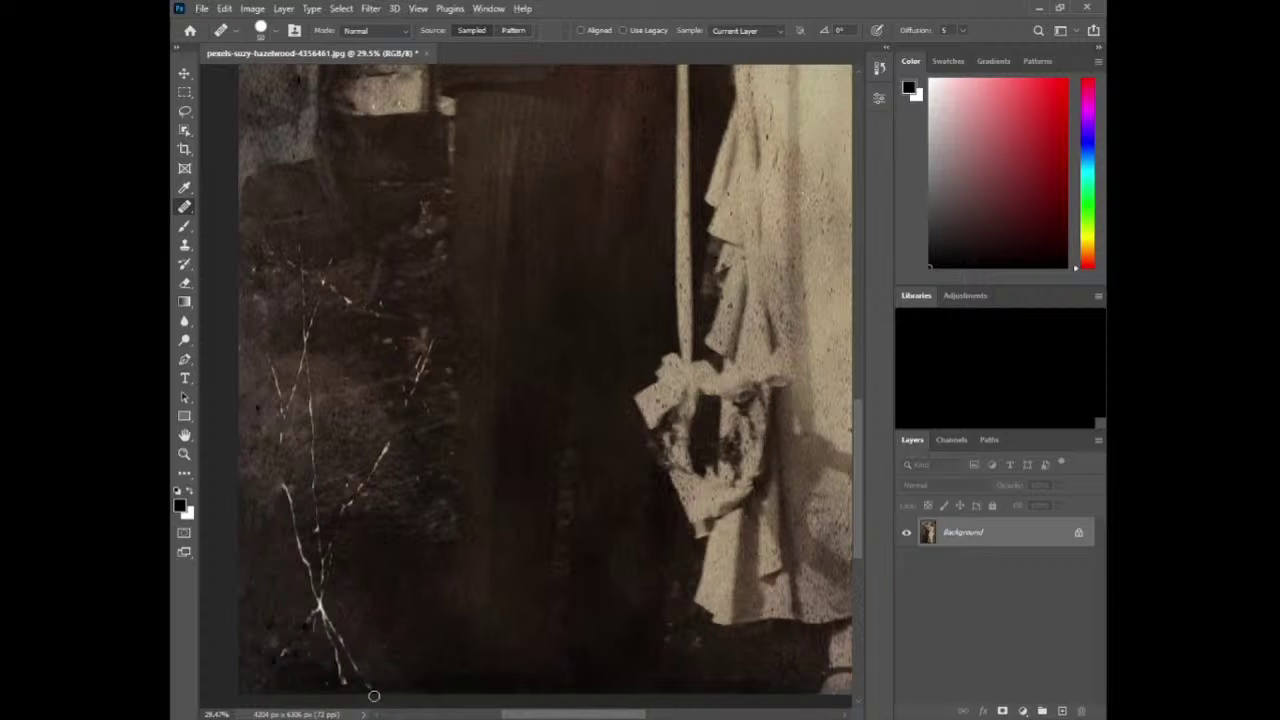
pyautogui.moveTo(374, 692)
pyautogui.mouseDown()
pyautogui.moveTo(318, 594)
pyautogui.moveTo(349, 683)
pyautogui.moveTo(309, 619)
pyautogui.moveTo(319, 606)
pyautogui.moveTo(284, 483)
pyautogui.mouseUp()
pyautogui.moveTo(325, 568)
pyautogui.mouseDown()
pyautogui.moveTo(323, 596)
pyautogui.moveTo(308, 385)
pyautogui.moveTo(310, 452)
pyautogui.moveTo(322, 424)
pyautogui.moveTo(312, 443)
pyautogui.mouseUp()
pyautogui.keyDown('alt'); pyautogui.click(377, 536); pyautogui.keyUp('alt')
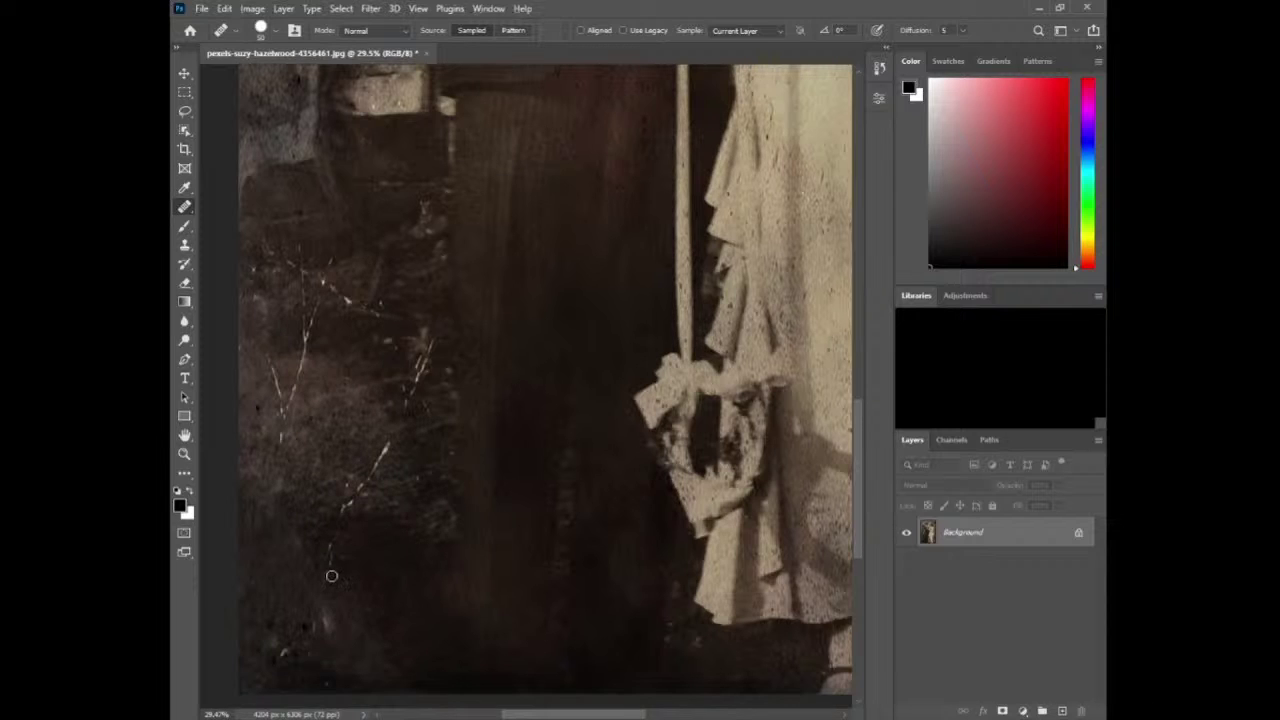
pyautogui.moveTo(330, 574); pyautogui.dragTo(340, 511)
# - Remove the remaining thin cracks and specks in the dark lower-left area with the content-aware Spot Healing Brush
pyautogui.hotkey('shift', 'j')
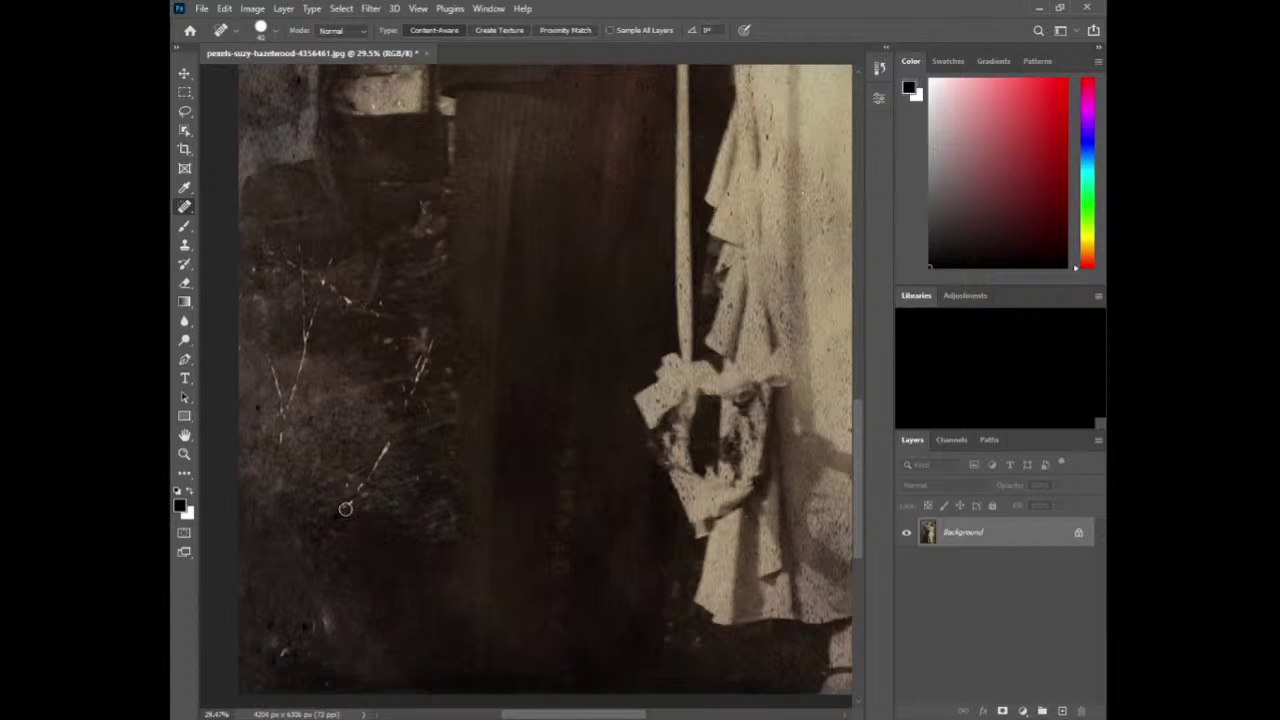
pyautogui.moveTo(345, 509)
pyautogui.mouseDown()
pyautogui.moveTo(394, 444)
pyautogui.moveTo(401, 454)
pyautogui.moveTo(430, 332)
pyautogui.mouseUp()
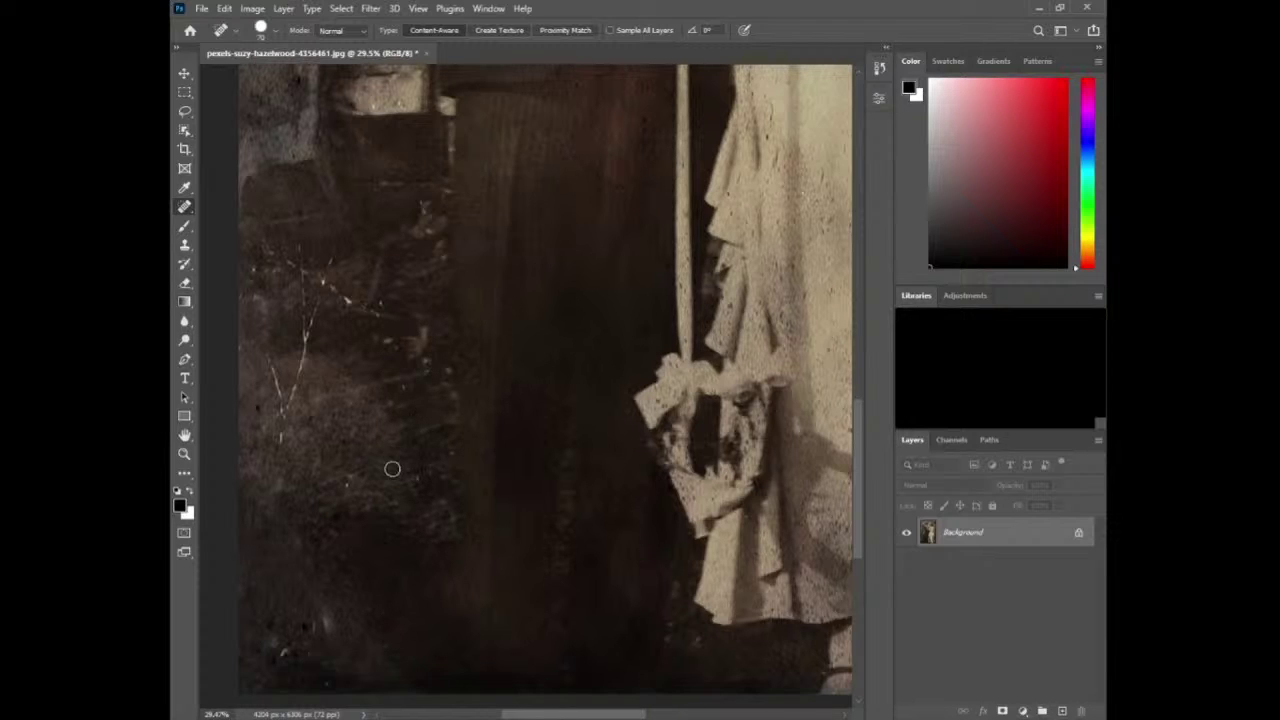
pyautogui.moveTo(284, 437); pyautogui.dragTo(266, 359)
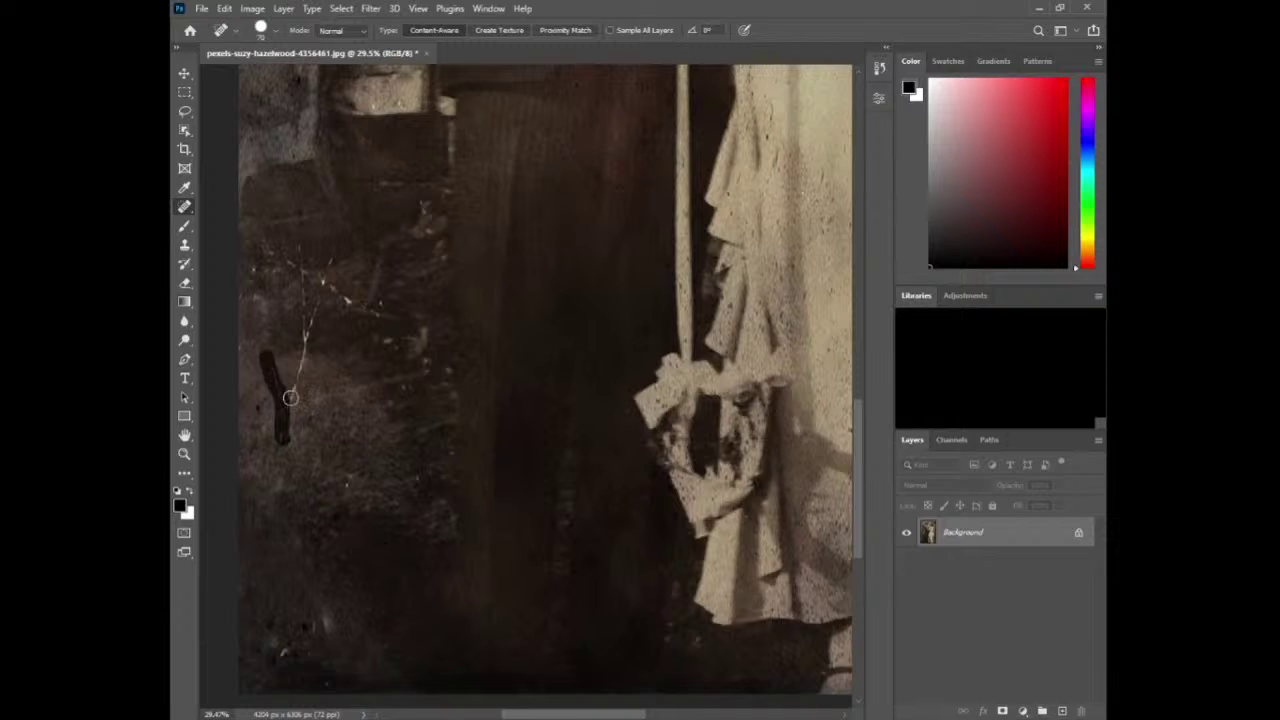
pyautogui.moveTo(287, 415)
pyautogui.mouseDown()
pyautogui.moveTo(300, 277)
pyautogui.moveTo(314, 277)
pyautogui.mouseUp()
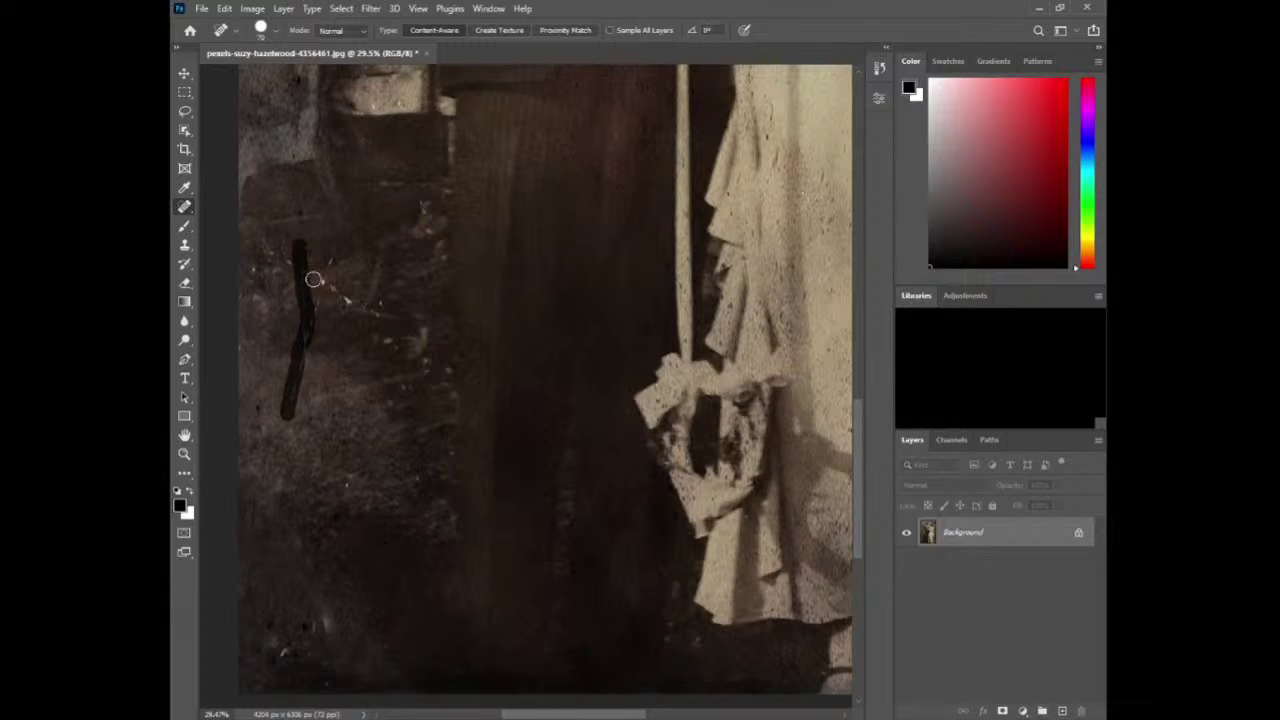
pyautogui.moveTo(306, 337)
pyautogui.mouseDown()
pyautogui.moveTo(326, 265)
pyautogui.moveTo(262, 269)
pyautogui.moveTo(291, 261)
pyautogui.moveTo(271, 287)
pyautogui.moveTo(273, 238)
pyautogui.mouseUp()
pyautogui.moveTo(345, 288)
pyautogui.mouseDown()
pyautogui.moveTo(330, 296)
pyautogui.moveTo(386, 306)
pyautogui.moveTo(380, 320)
pyautogui.mouseUp()
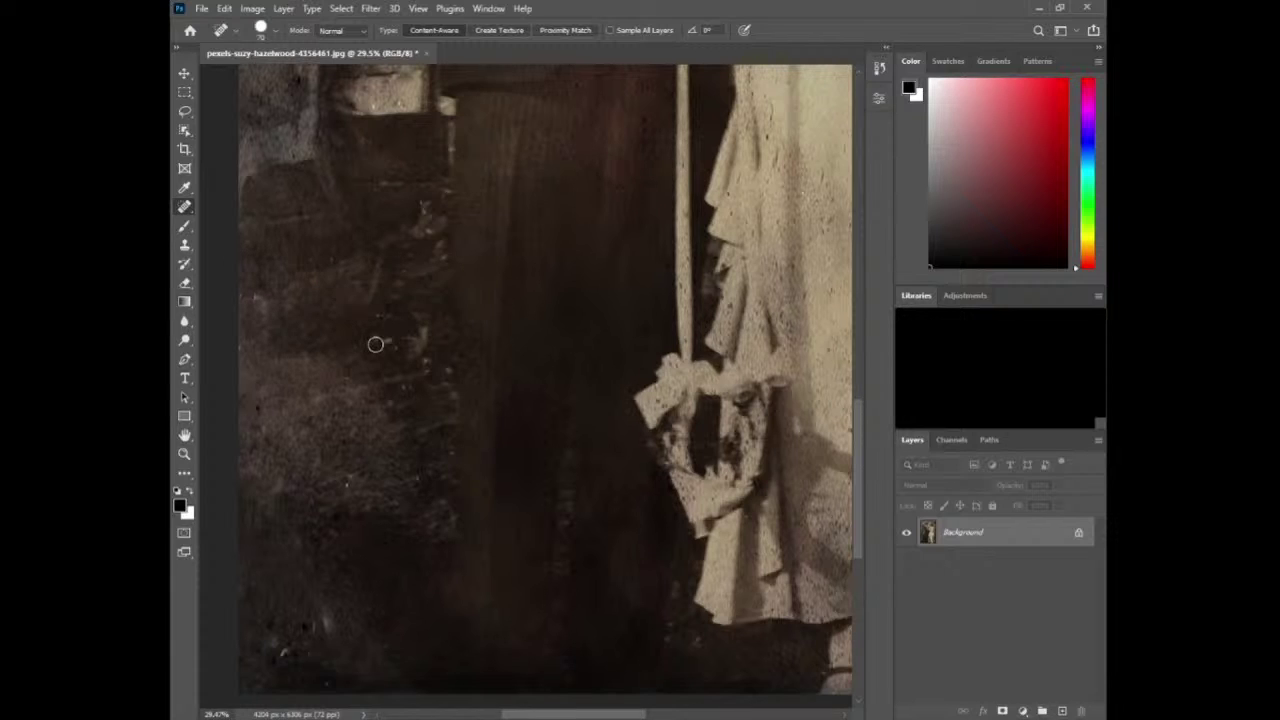
pyautogui.moveTo(330, 628)
pyautogui.mouseDown()
pyautogui.moveTo(286, 636)
pyautogui.moveTo(289, 655)
pyautogui.moveTo(310, 638)
pyautogui.moveTo(268, 646)
pyautogui.moveTo(284, 638)
pyautogui.moveTo(265, 624)
pyautogui.moveTo(262, 659)
pyautogui.moveTo(312, 650)
pyautogui.mouseUp()
pyautogui.moveTo(316, 650)
pyautogui.mouseDown()
pyautogui.moveTo(277, 656)
pyautogui.moveTo(276, 668)
pyautogui.moveTo(336, 656)
pyautogui.moveTo(317, 669)
pyautogui.moveTo(303, 651)
pyautogui.moveTo(329, 677)
pyautogui.moveTo(369, 661)
pyautogui.mouseUp()
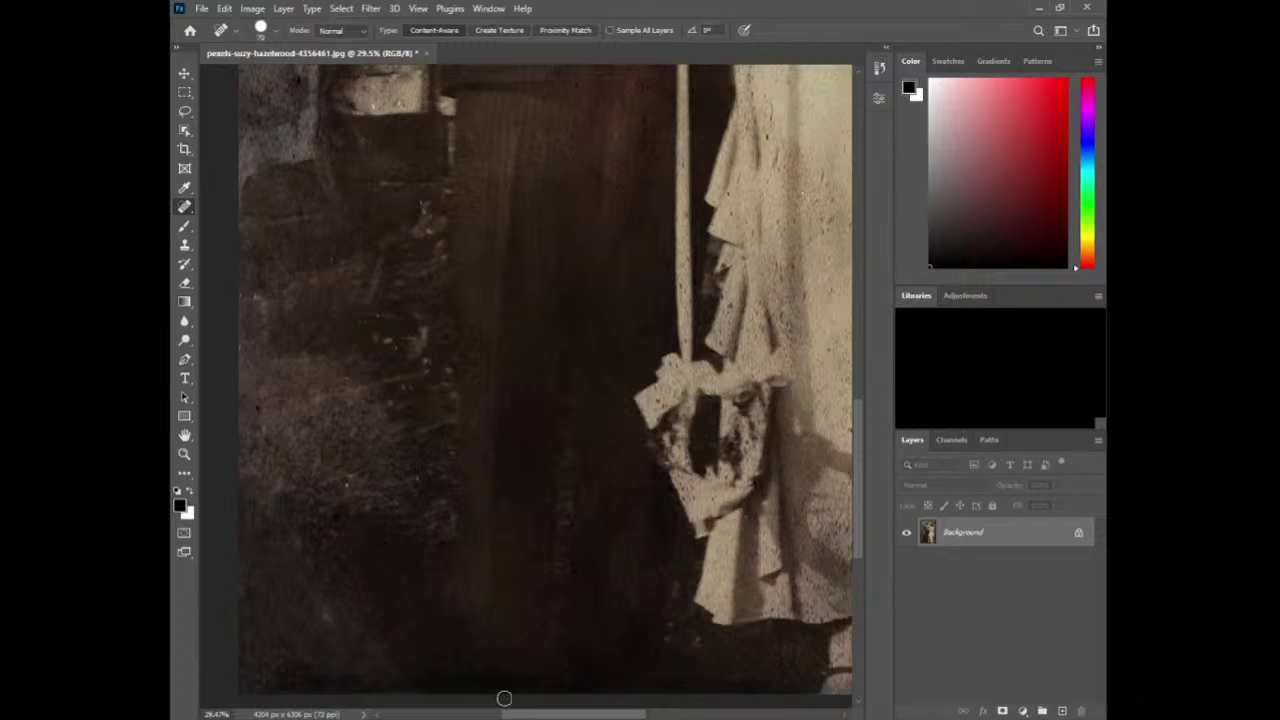
# - Heal the cracks in the photo's bottom-right corner and the long diagonal crack crossing the shaded side of the skirt
pyautogui.hscroll(10, 504, 698)
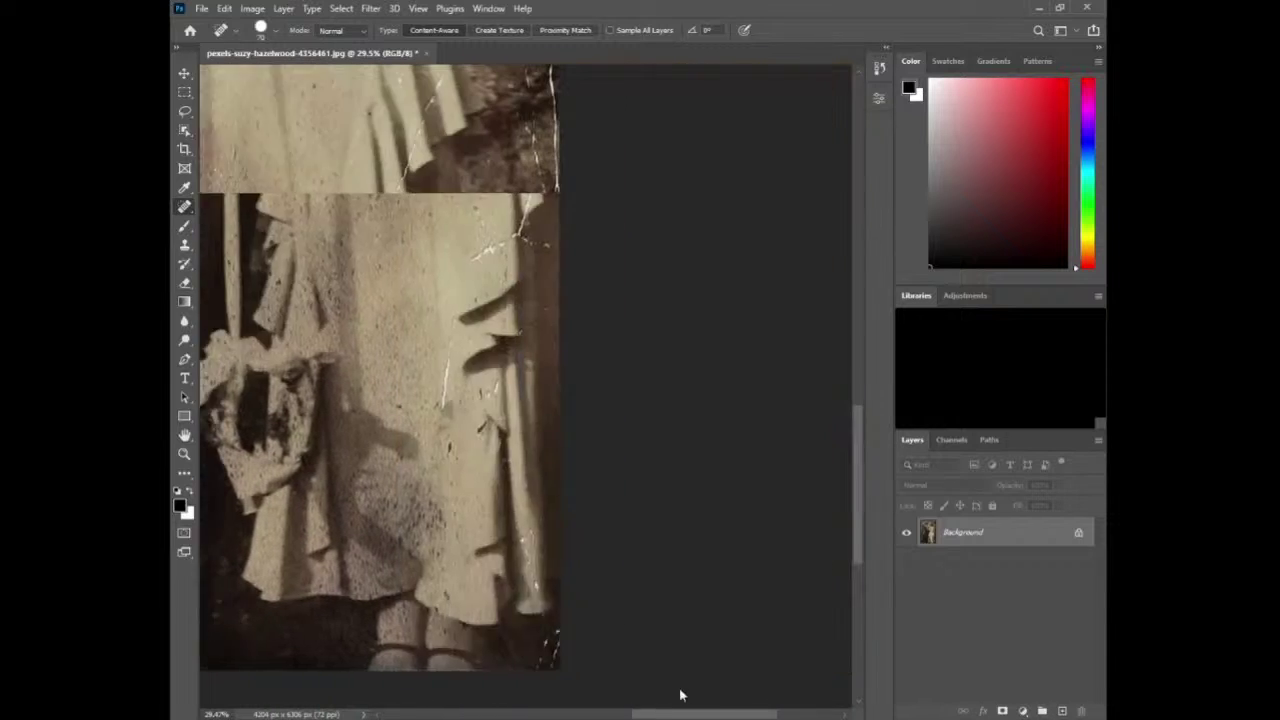
pyautogui.hscroll(-4, 680, 695)
pyautogui.moveTo(607, 663); pyautogui.dragTo(660, 478)
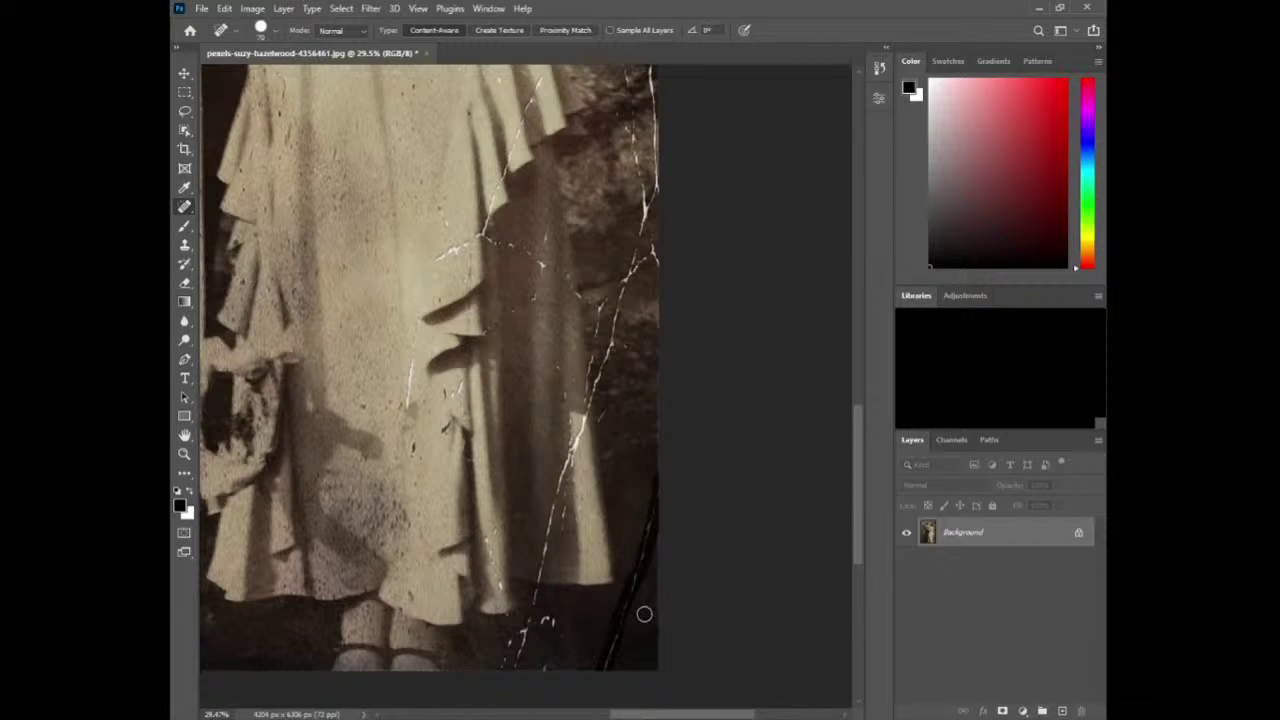
pyautogui.moveTo(508, 666)
pyautogui.mouseDown()
pyautogui.moveTo(617, 327)
pyautogui.moveTo(607, 338)
pyautogui.mouseUp()
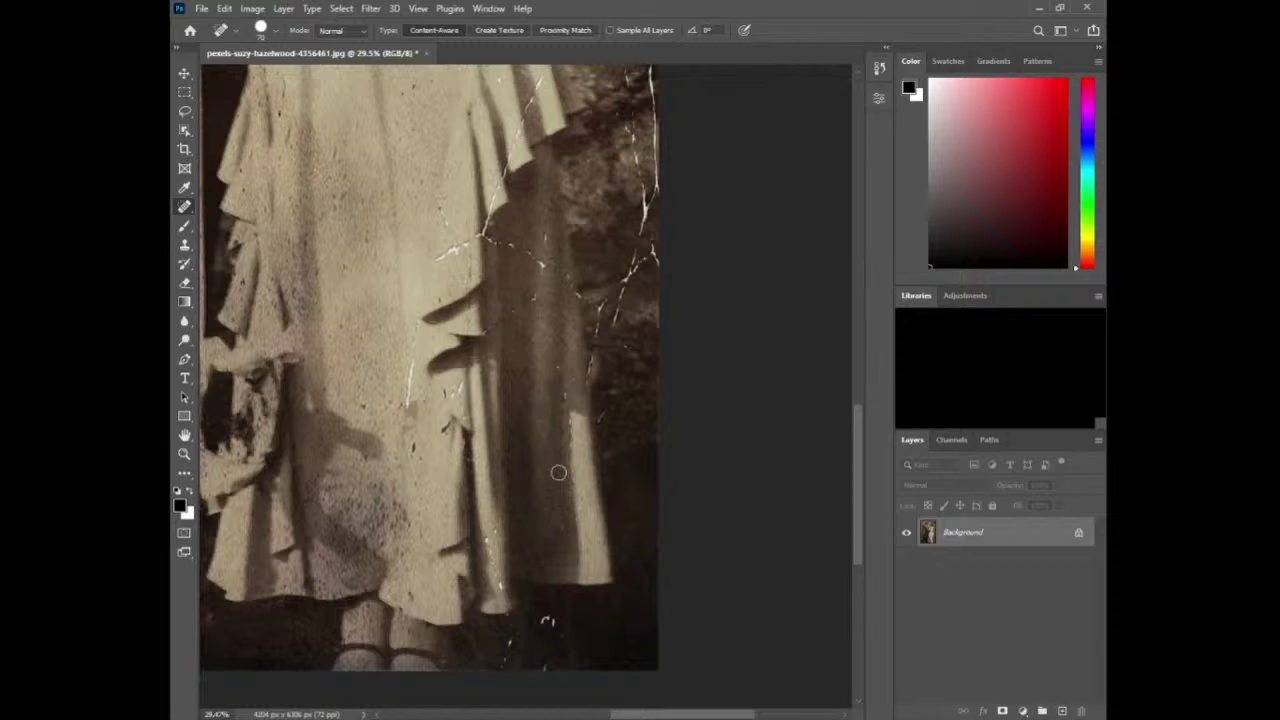
pyautogui.moveTo(557, 626); pyautogui.dragTo(537, 678)
# - Heal the thin scratch on the lower dress front and the branching cracks on the wall beside the skirt
pyautogui.moveTo(406, 410); pyautogui.dragTo(422, 319)
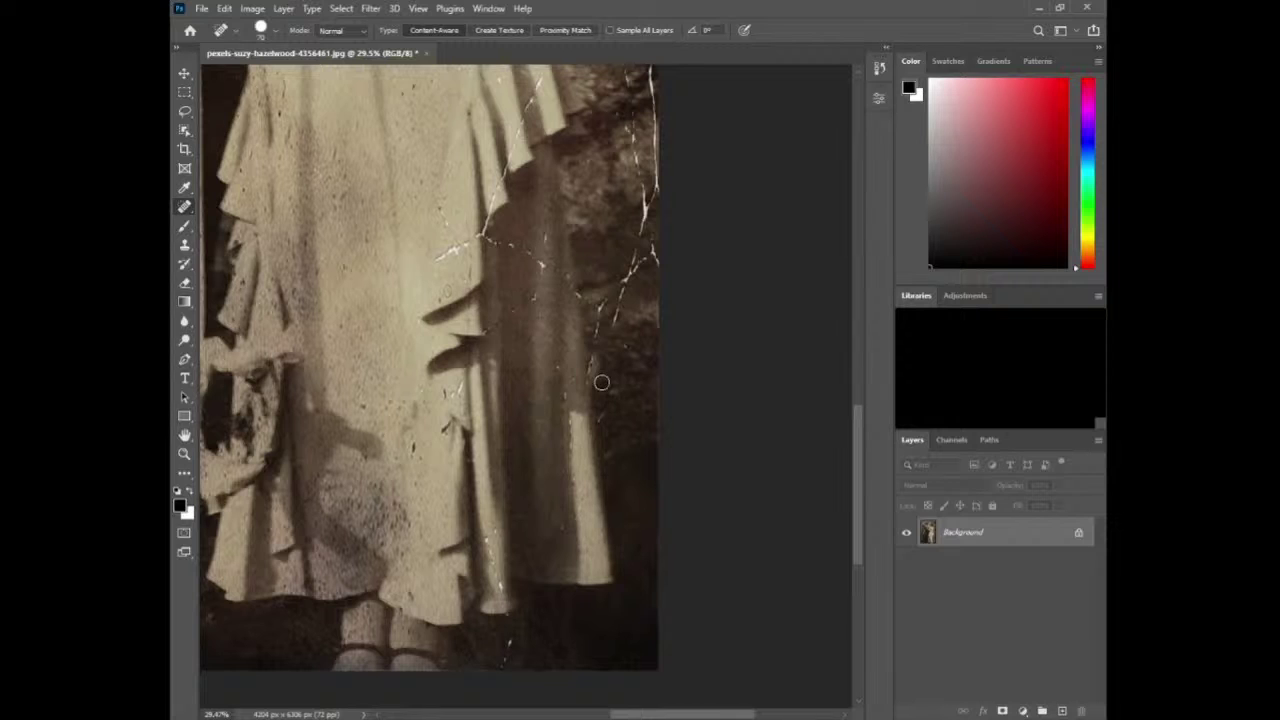
pyautogui.moveTo(601, 382)
pyautogui.mouseDown()
pyautogui.moveTo(603, 296)
pyautogui.moveTo(622, 288)
pyautogui.moveTo(639, 241)
pyautogui.moveTo(656, 269)
pyautogui.moveTo(642, 226)
pyautogui.moveTo(659, 179)
pyautogui.moveTo(650, 62)
pyautogui.mouseUp()
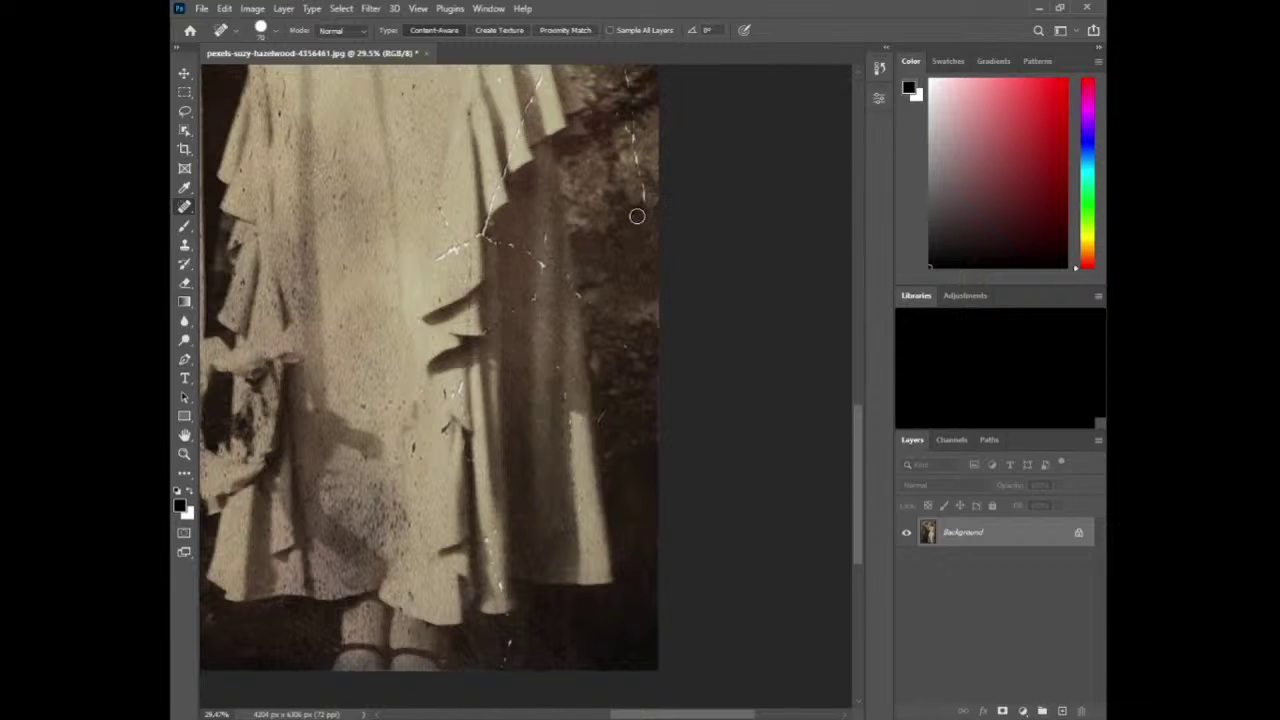
pyautogui.moveTo(637, 212); pyautogui.dragTo(624, 66)
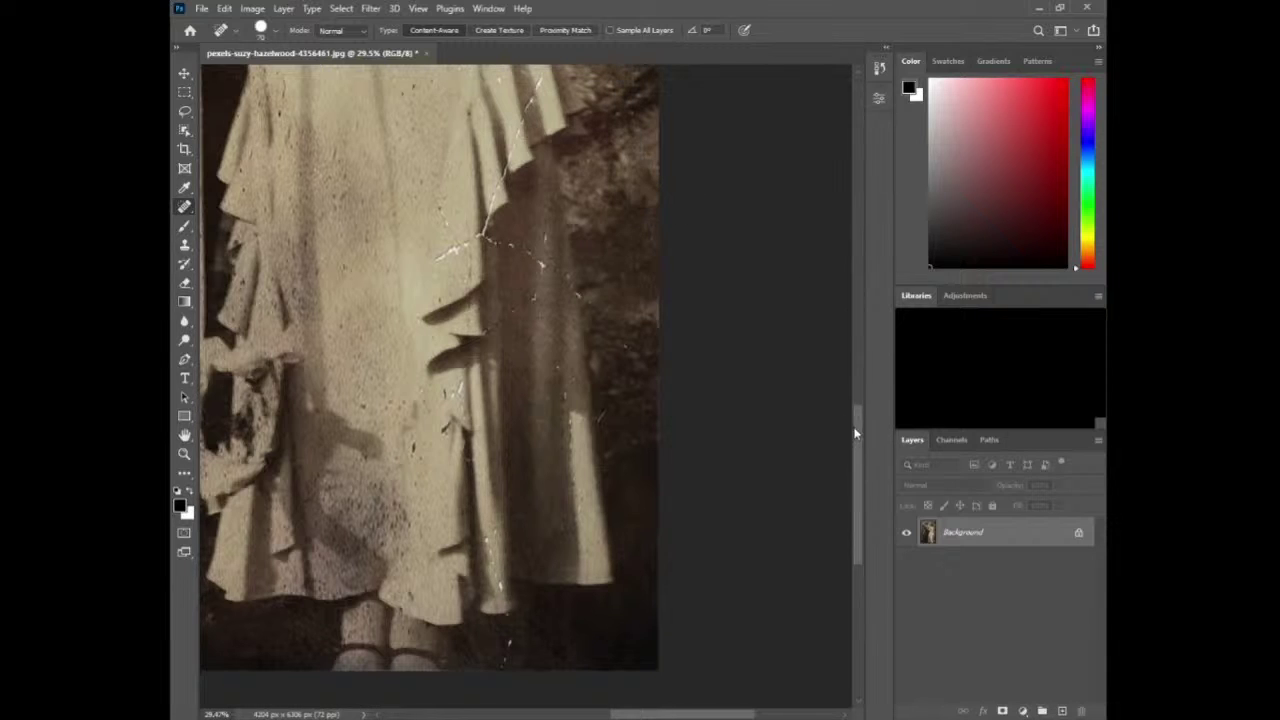
# - Heal the cracks over the dress's side ruffles and the white marks on the shaded part of the skirt
pyautogui.moveTo(857, 423); pyautogui.dragTo(850, 362)
pyautogui.moveTo(430, 521)
pyautogui.mouseDown()
pyautogui.moveTo(482, 489)
pyautogui.moveTo(476, 500)
pyautogui.moveTo(565, 289)
pyautogui.mouseUp()
pyautogui.moveTo(532, 350); pyautogui.dragTo(510, 421)
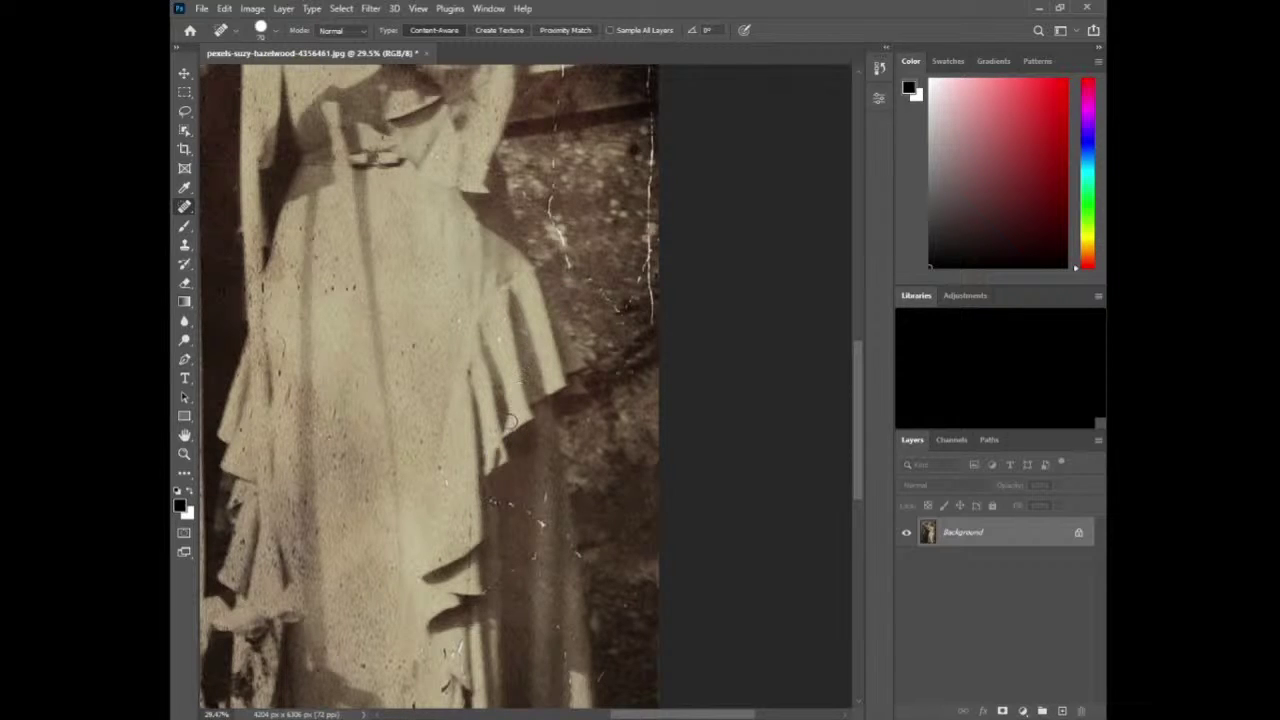
pyautogui.moveTo(487, 493); pyautogui.dragTo(585, 565)
pyautogui.moveTo(544, 489)
pyautogui.mouseDown()
pyautogui.moveTo(534, 567)
pyautogui.moveTo(484, 591)
pyautogui.mouseUp()
pyautogui.moveTo(459, 653); pyautogui.dragTo(459, 643)
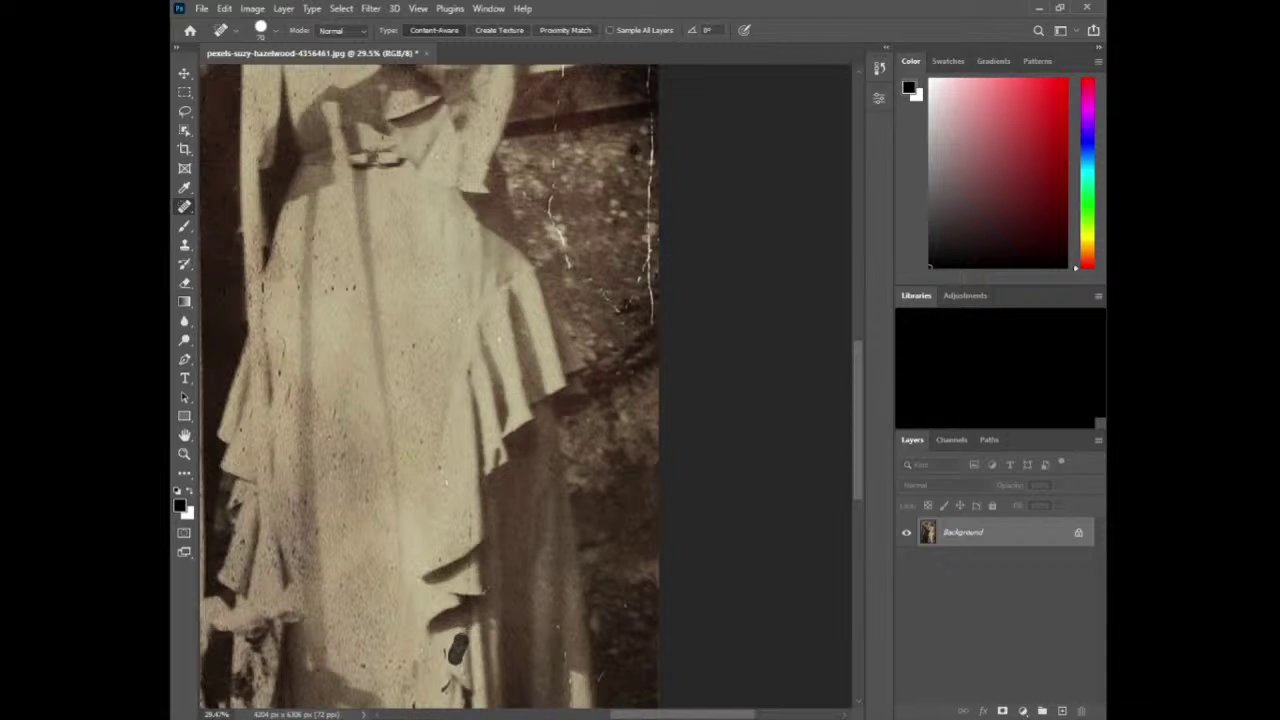
pyautogui.moveTo(554, 619); pyautogui.dragTo(572, 704)
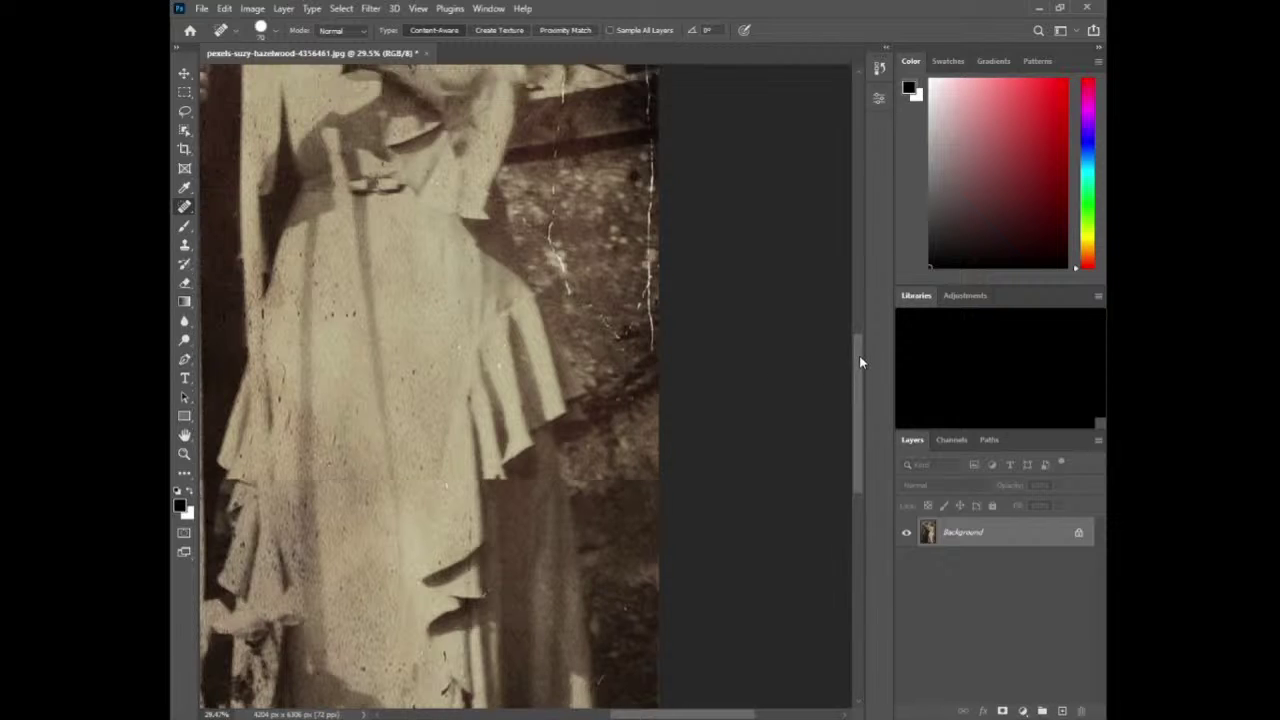
# - Heal the marks on the stone wall, the vertical crack along the photo's right edge and the crack across the woman's shoulder
pyautogui.moveTo(859, 355); pyautogui.dragTo(859, 279)
pyautogui.moveTo(568, 588)
pyautogui.mouseDown()
pyautogui.moveTo(551, 520)
pyautogui.moveTo(572, 242)
pyautogui.mouseUp()
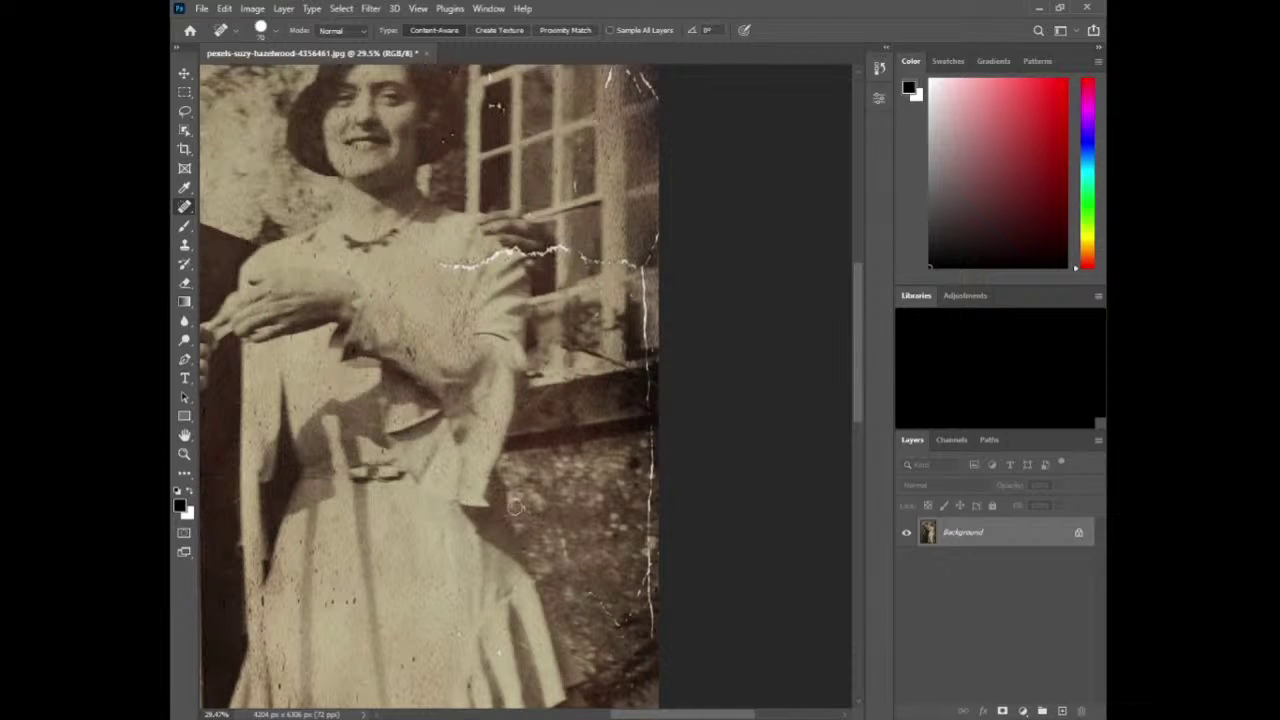
pyautogui.moveTo(649, 637)
pyautogui.mouseDown()
pyautogui.moveTo(643, 260)
pyautogui.moveTo(662, 227)
pyautogui.mouseUp()
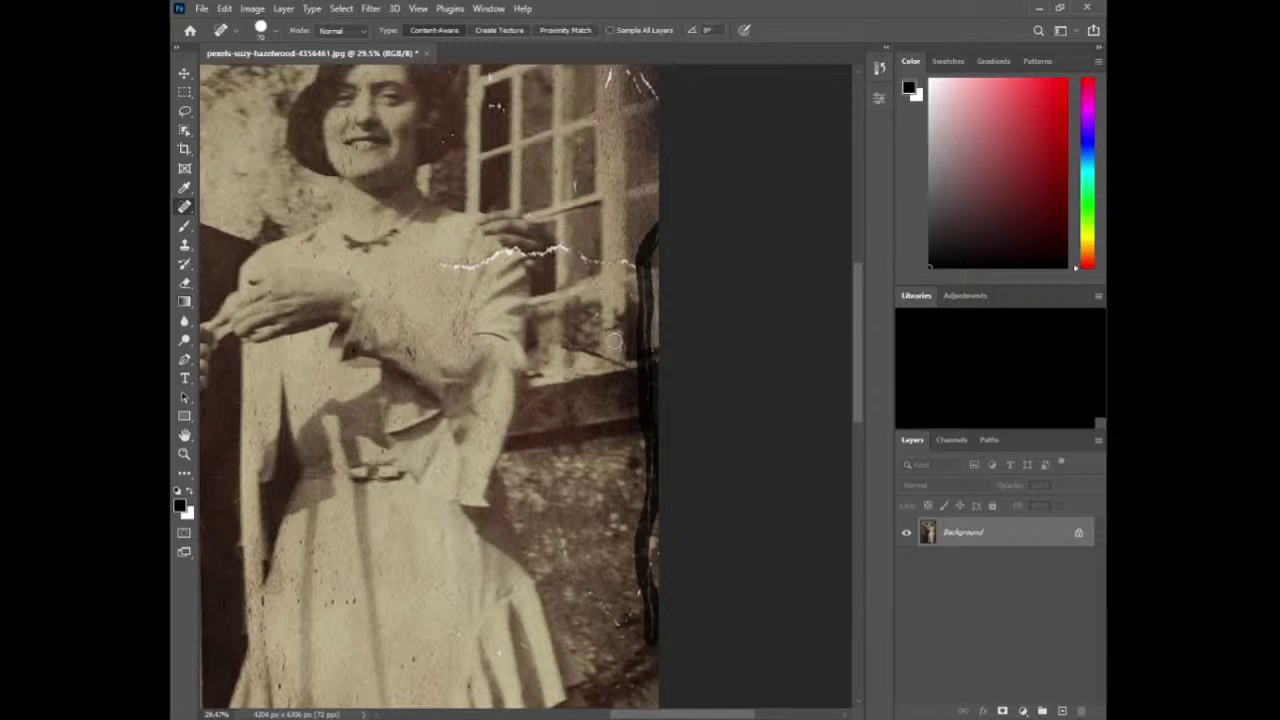
pyautogui.moveTo(638, 280)
pyautogui.mouseDown()
pyautogui.moveTo(572, 248)
pyautogui.moveTo(444, 269)
pyautogui.moveTo(512, 248)
pyautogui.mouseUp()
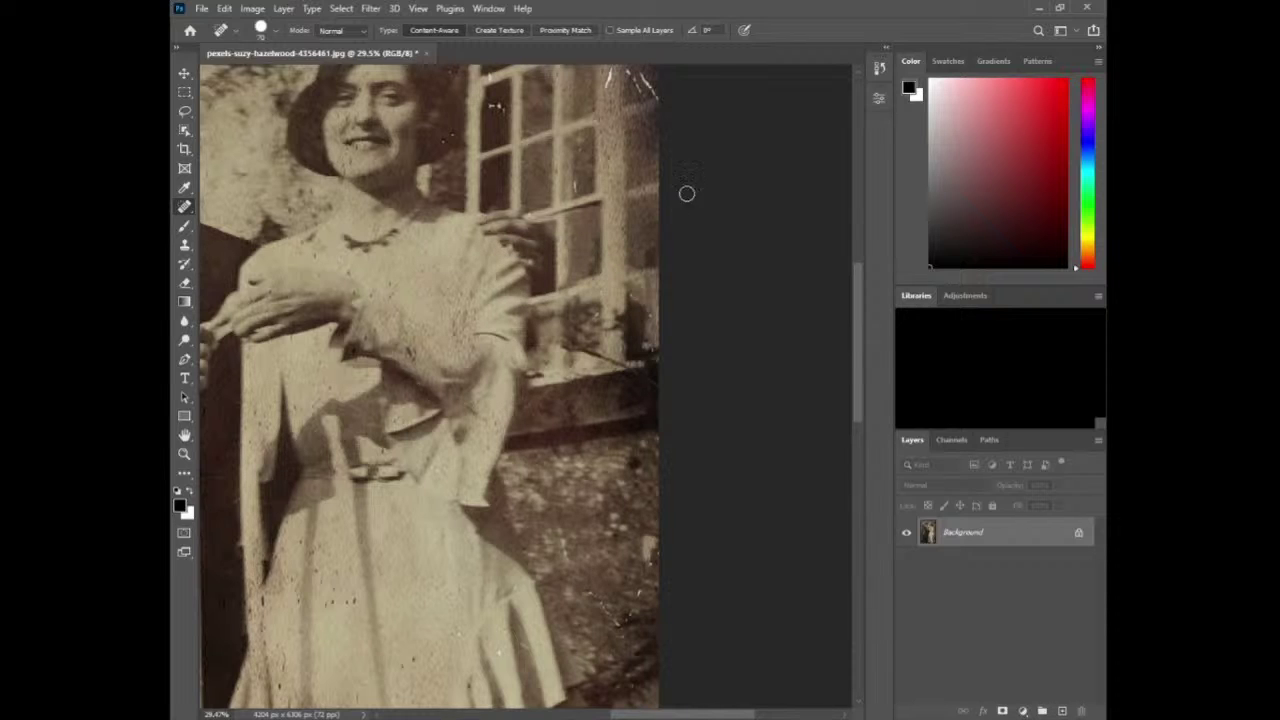
# - Heal the cracks running across the arched window and the small white marks in the panes and the dark upper-right corner
pyautogui.scroll(10, 749, 271)
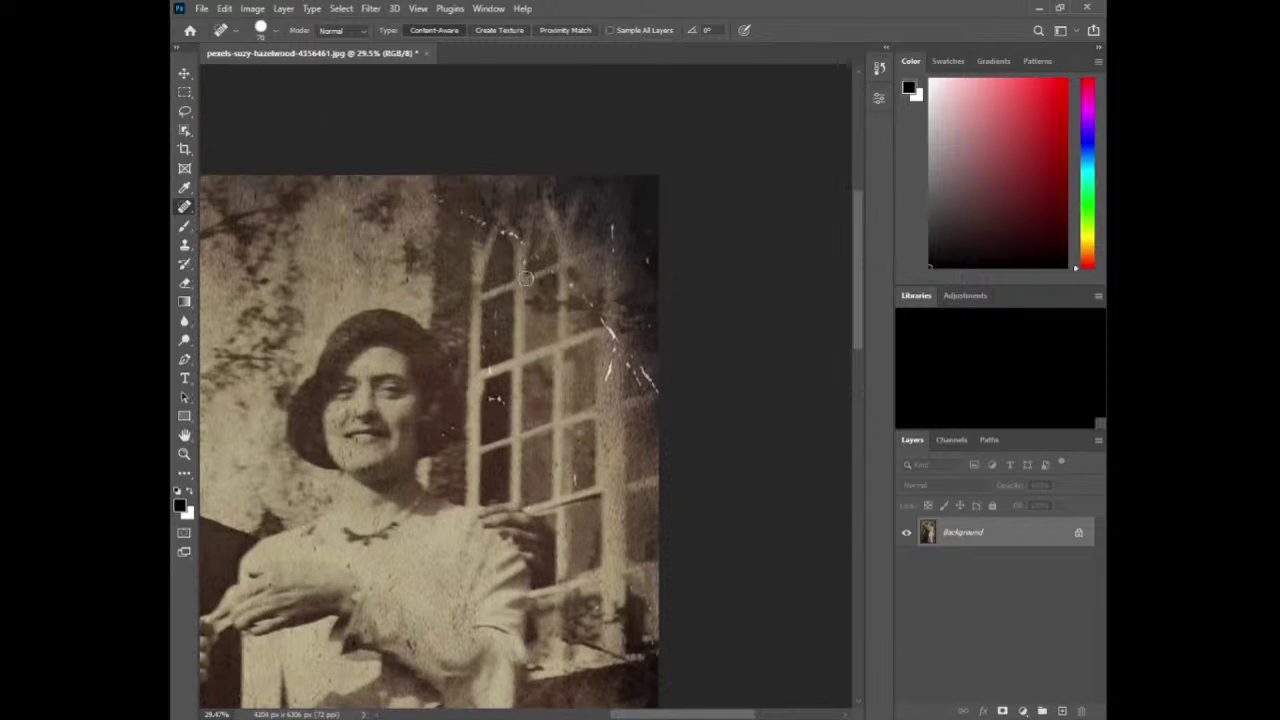
pyautogui.moveTo(420, 184)
pyautogui.mouseDown()
pyautogui.moveTo(503, 228)
pyautogui.moveTo(616, 324)
pyautogui.moveTo(660, 395)
pyautogui.moveTo(606, 323)
pyautogui.moveTo(600, 382)
pyautogui.mouseUp()
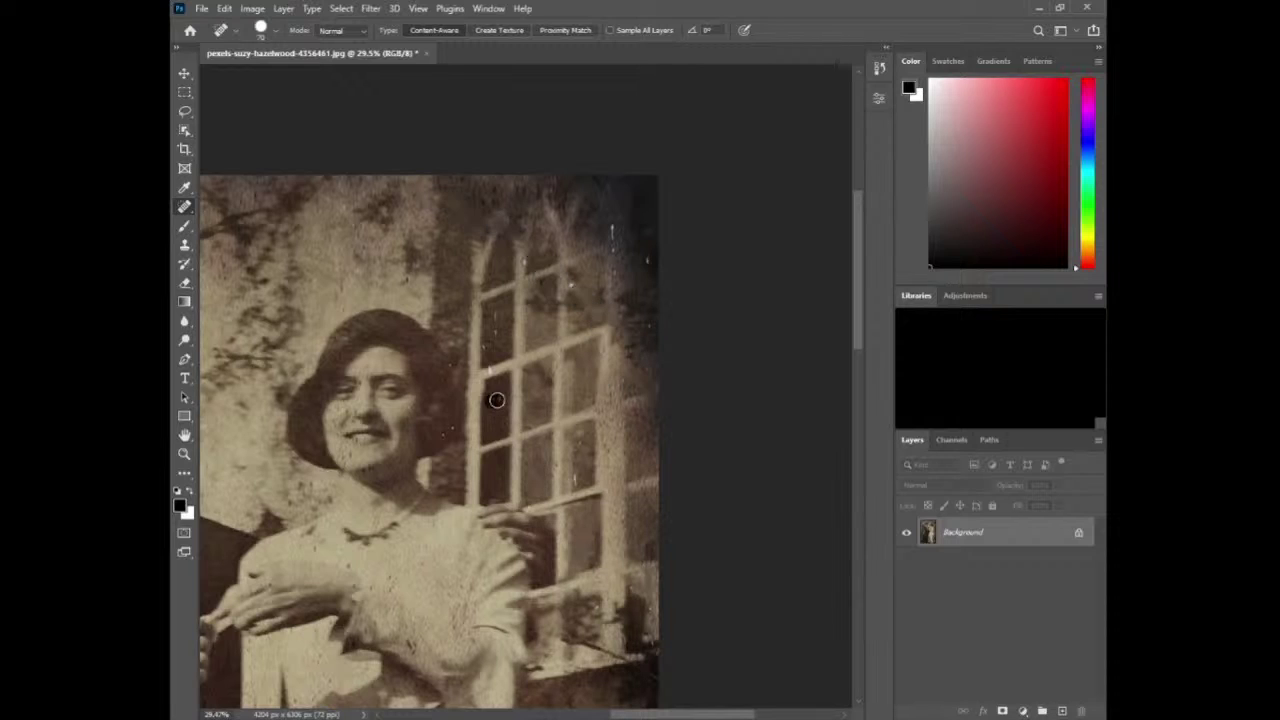
pyautogui.moveTo(494, 355); pyautogui.dragTo(498, 302)
pyautogui.moveTo(608, 218); pyautogui.dragTo(610, 272)
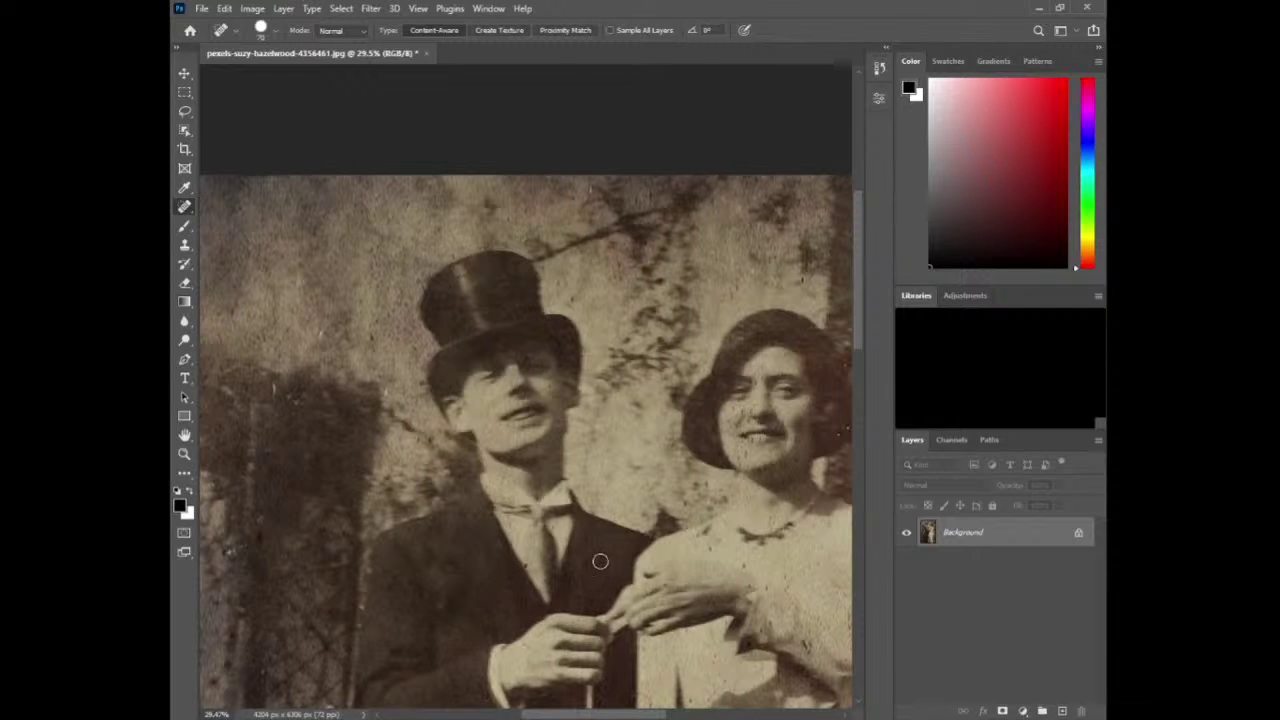
# - Review the whole photo and the lower part of the dress for remaining damage
pyautogui.scroll(-5, 598, 565)
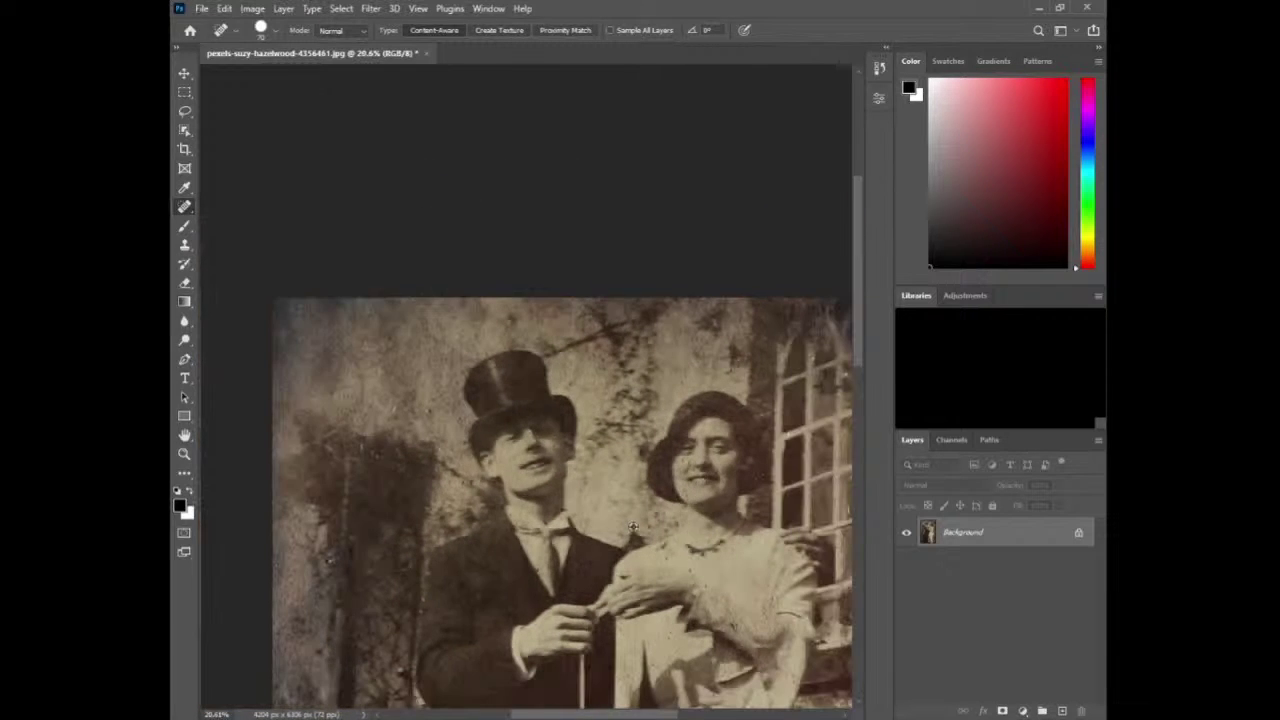
pyautogui.scroll(-5, 841, 351)
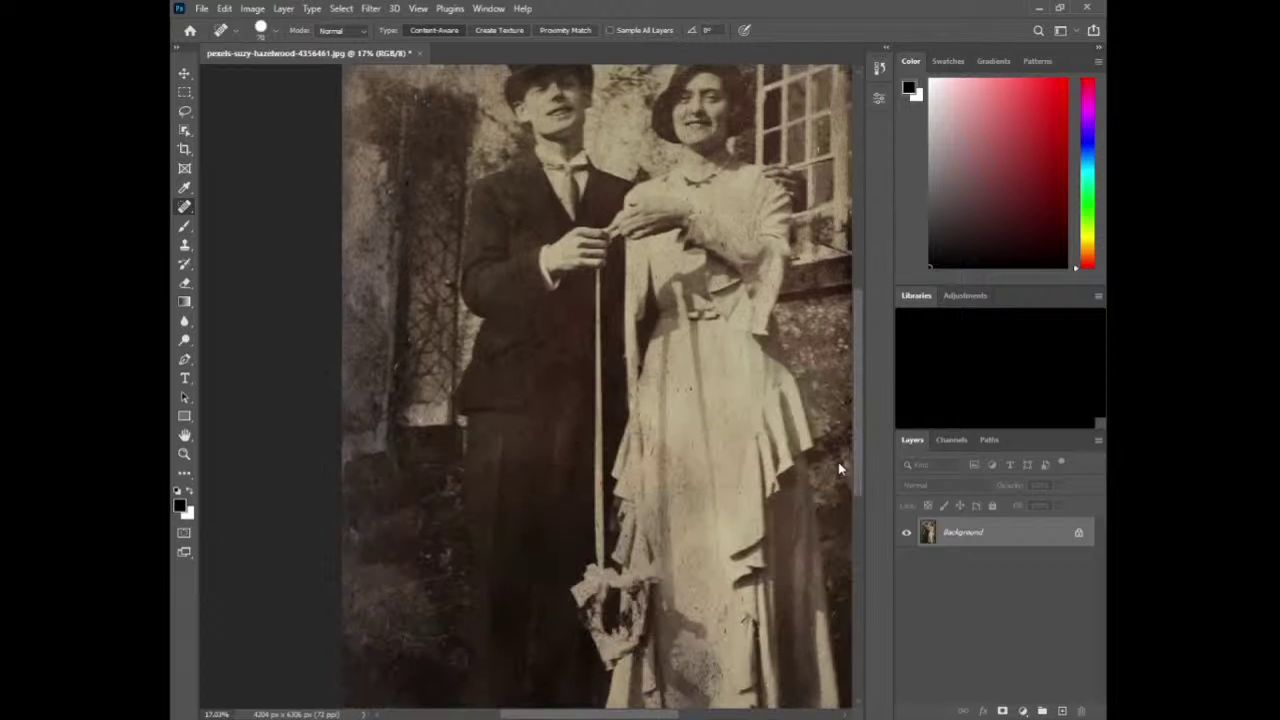
pyautogui.scroll(-4, 481, 569)
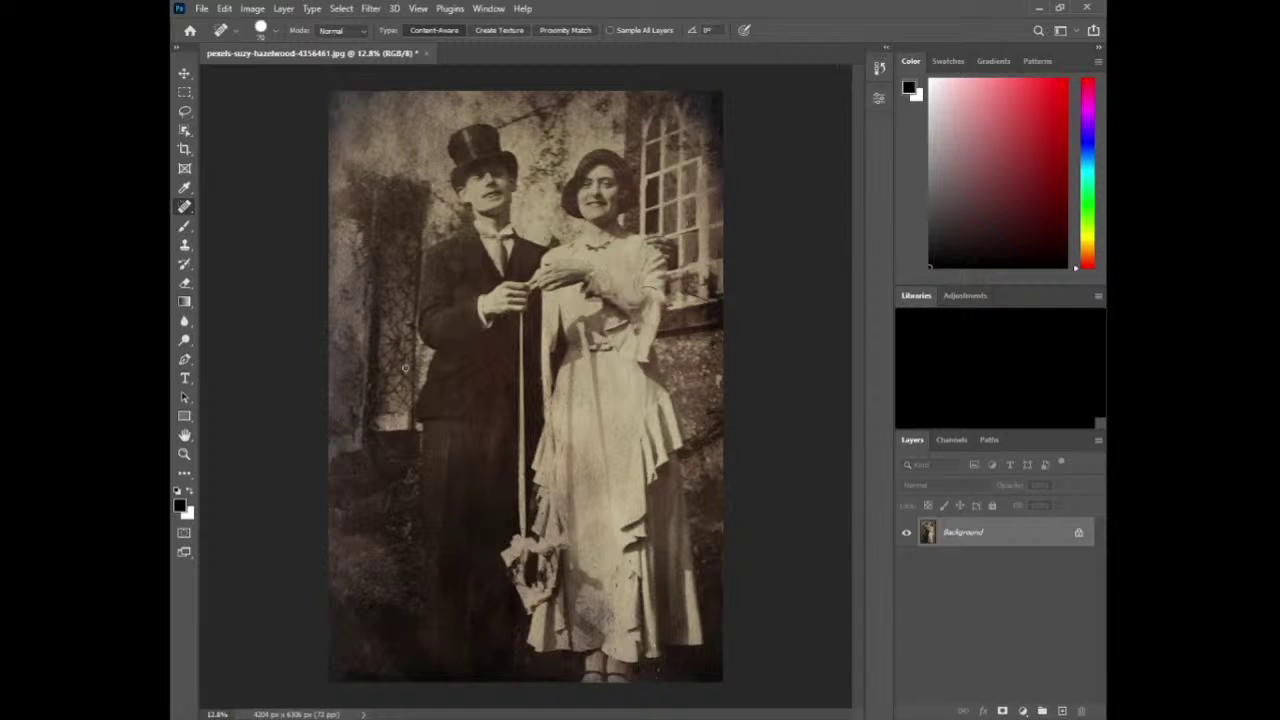
pyautogui.scroll(3, 518, 340)
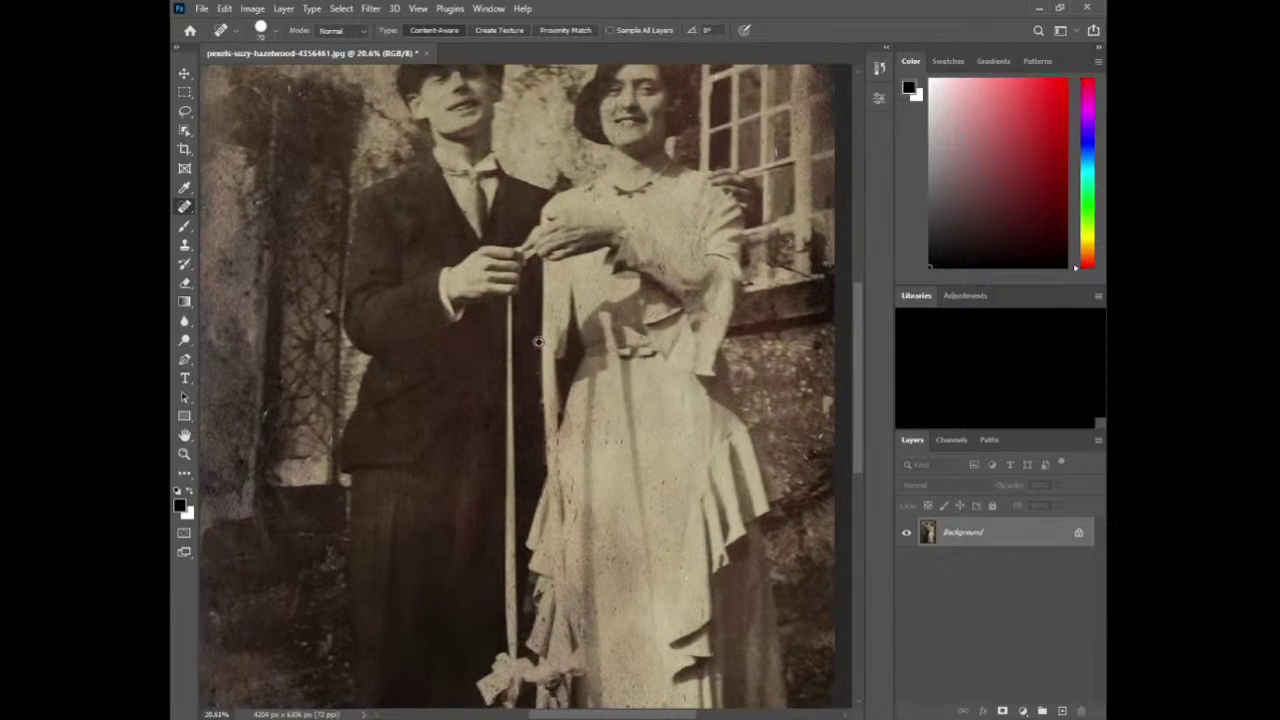
pyautogui.scroll(-5, 541, 341)
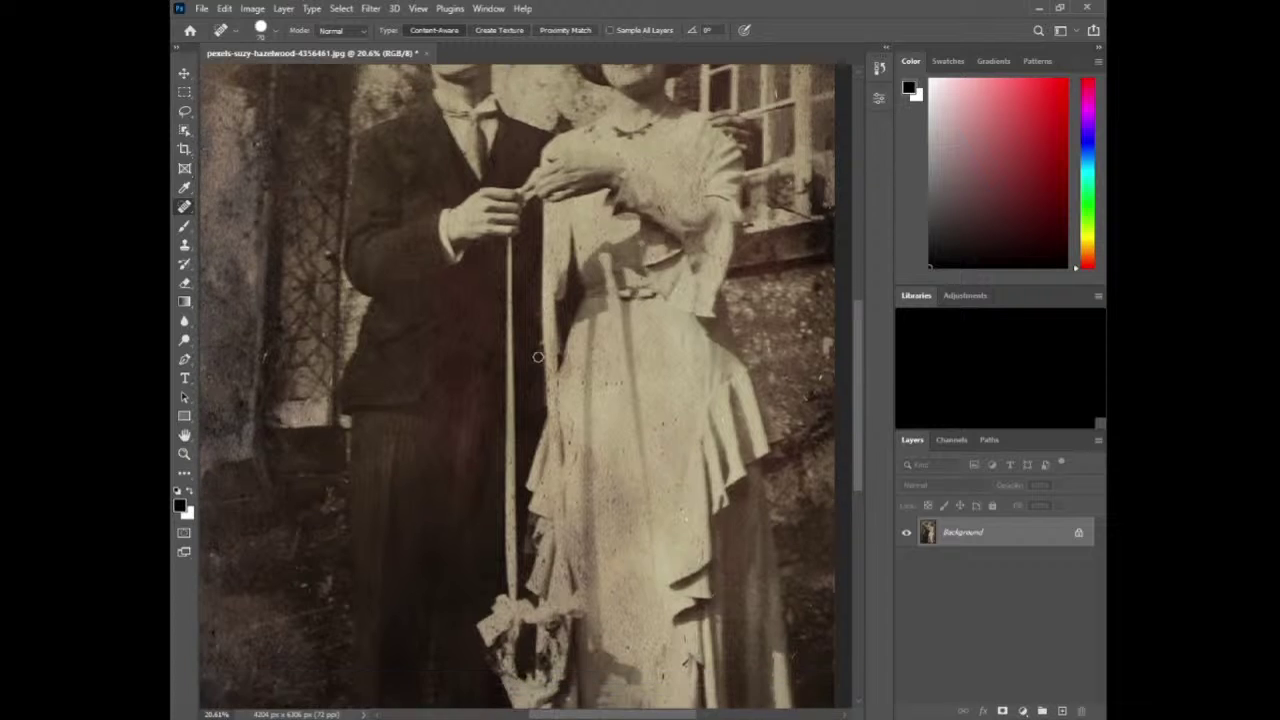
pyautogui.scroll(-4, 652, 400)
pyautogui.scroll(2, 652, 400)
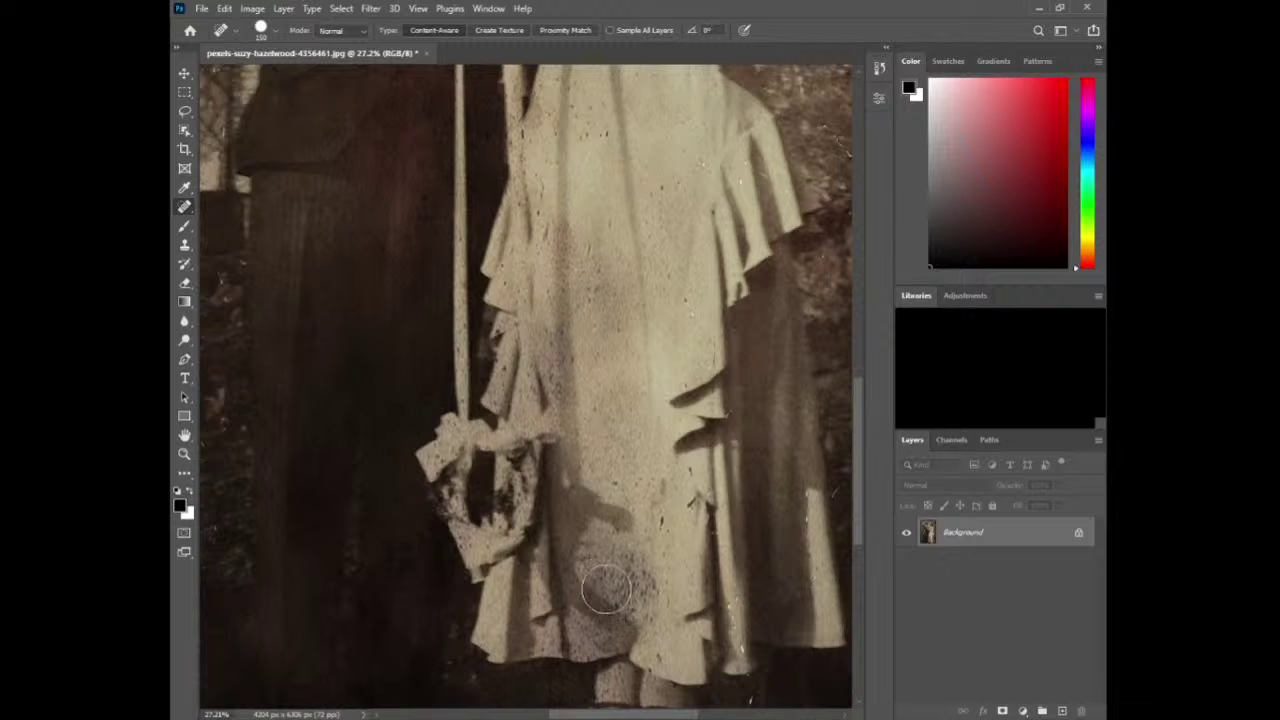
# - Enlarge the brush to 300 px and heal the speckled patch on the dress just above the hem, undoing the first stroke
pyautogui.press(']')
pyautogui.press(']')
pyautogui.moveTo(607, 590)
pyautogui.mouseDown()
pyautogui.moveTo(575, 571)
pyautogui.moveTo(606, 617)
pyautogui.moveTo(626, 587)
pyautogui.moveTo(606, 632)
pyautogui.mouseUp()
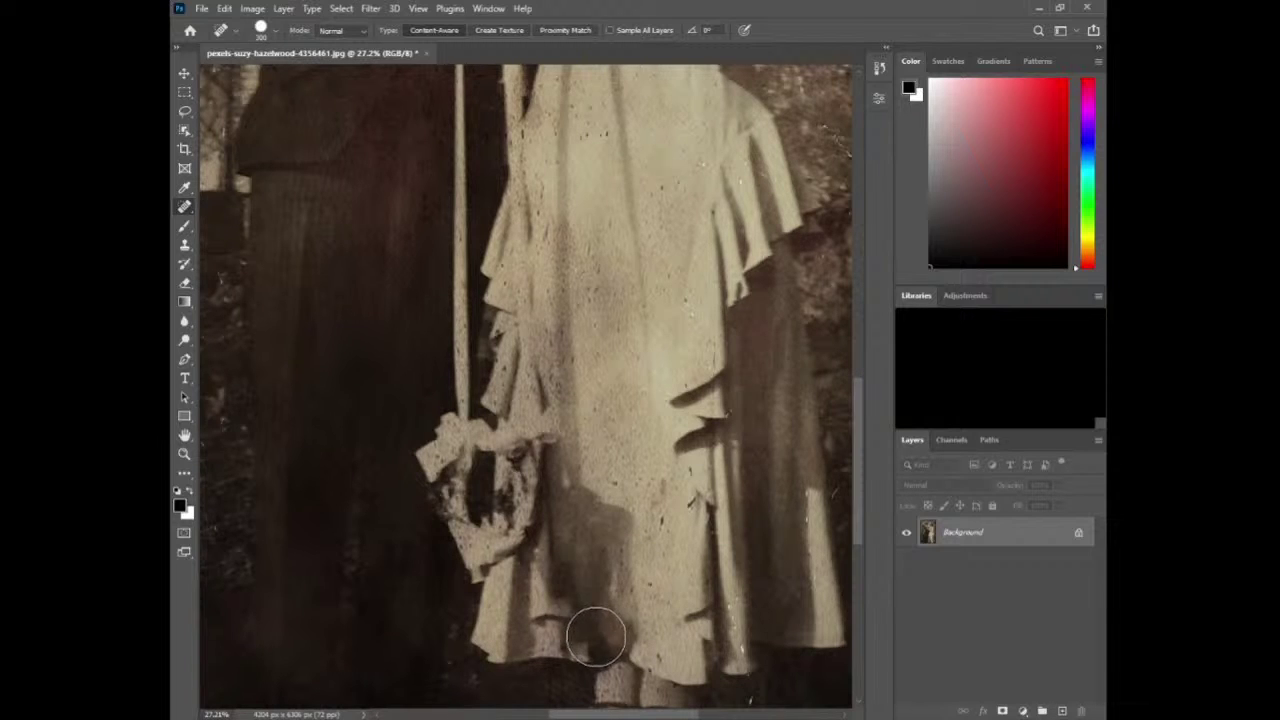
pyautogui.hotkey('ctrl', 'z')
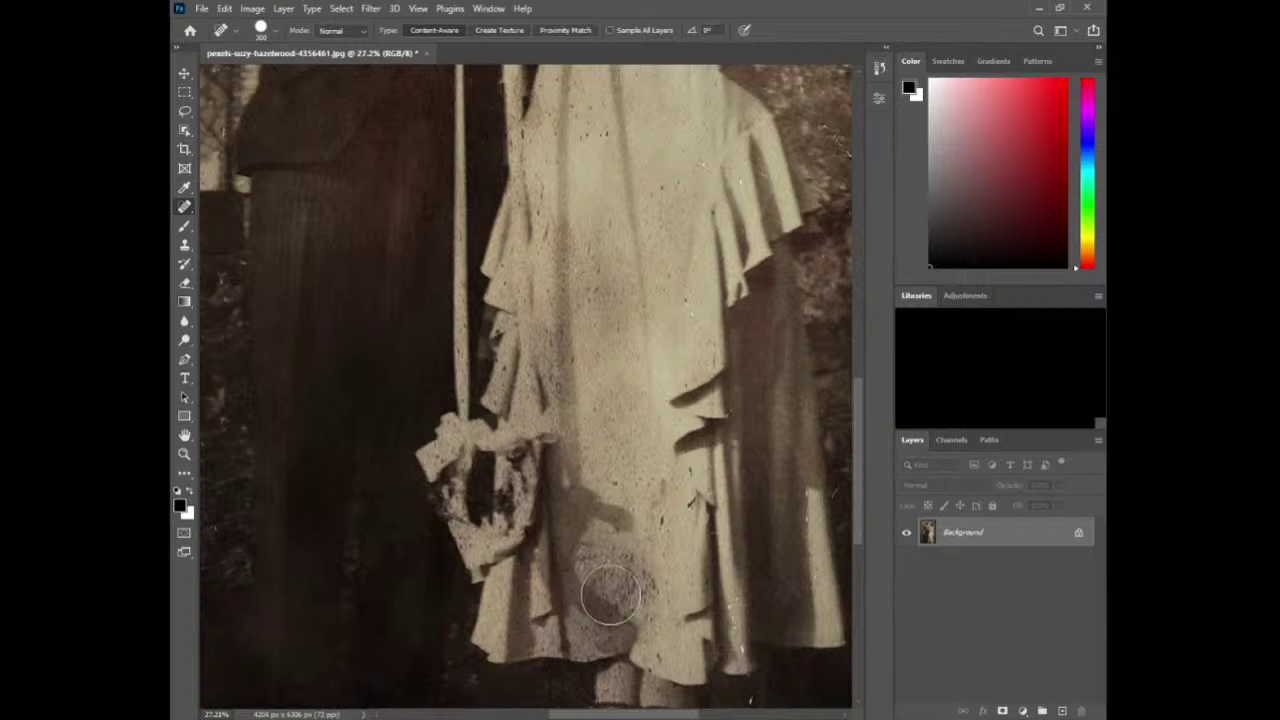
pyautogui.moveTo(607, 570)
pyautogui.mouseDown()
pyautogui.moveTo(607, 619)
pyautogui.moveTo(623, 579)
pyautogui.moveTo(633, 583)
pyautogui.moveTo(609, 554)
pyautogui.mouseUp()
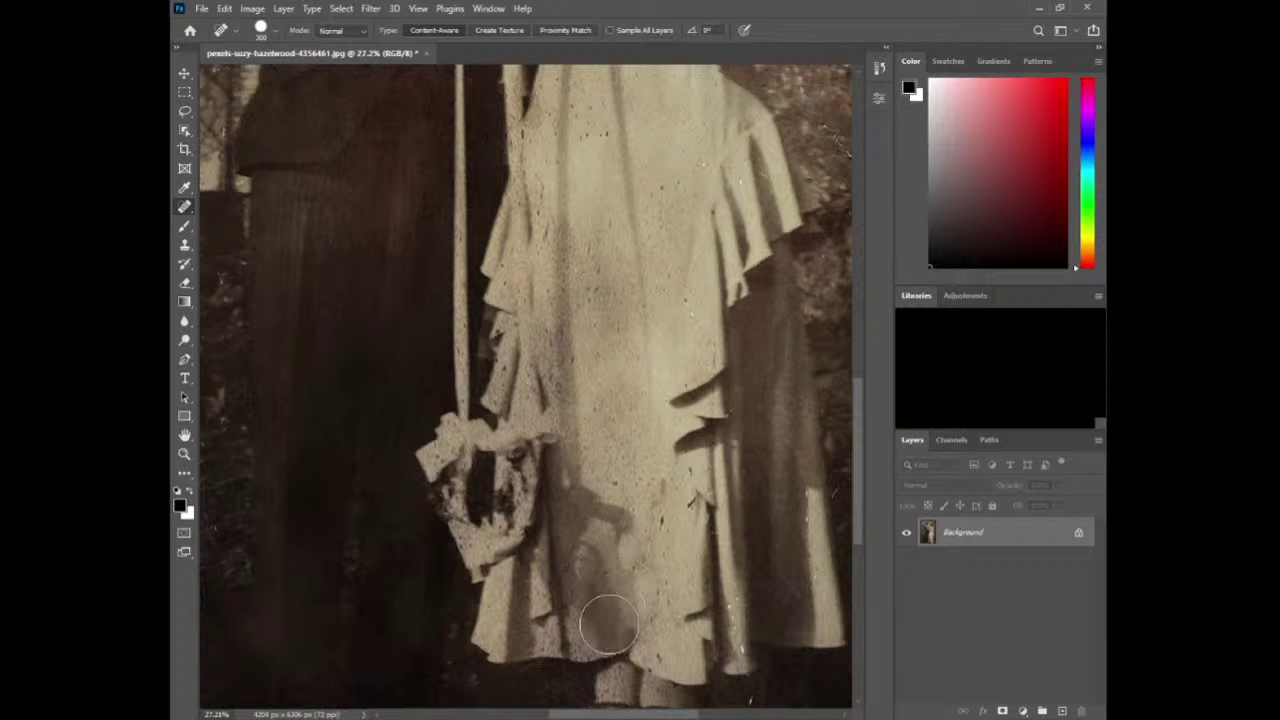
pyautogui.moveTo(600, 610)
pyautogui.mouseDown()
pyautogui.moveTo(593, 632)
pyautogui.moveTo(590, 606)
pyautogui.mouseUp()
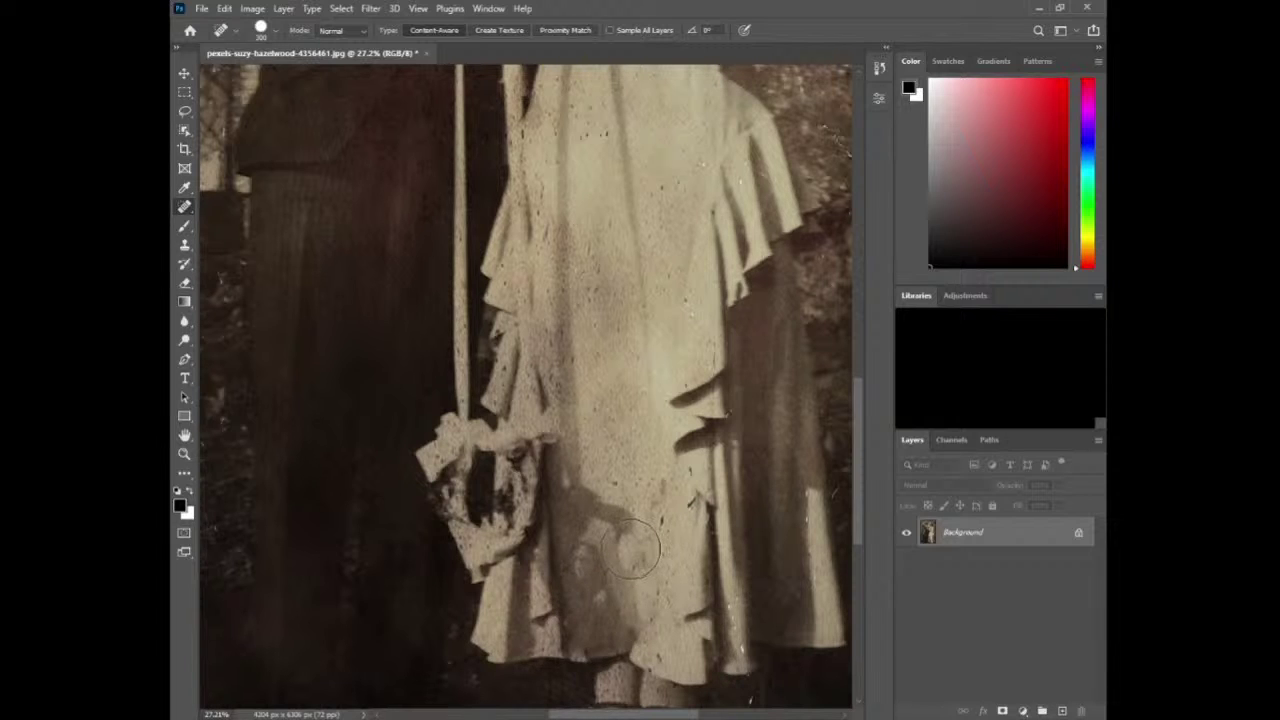
# - Heal the dark specks along the middle and lower front of the dress
pyautogui.moveTo(655, 506); pyautogui.dragTo(625, 455)
pyautogui.moveTo(620, 432); pyautogui.dragTo(604, 456)
pyautogui.moveTo(605, 408); pyautogui.dragTo(605, 408)
pyautogui.moveTo(600, 294); pyautogui.dragTo(600, 294)
pyautogui.moveTo(594, 331); pyautogui.dragTo(594, 331)
pyautogui.moveTo(651, 571); pyautogui.dragTo(655, 578)
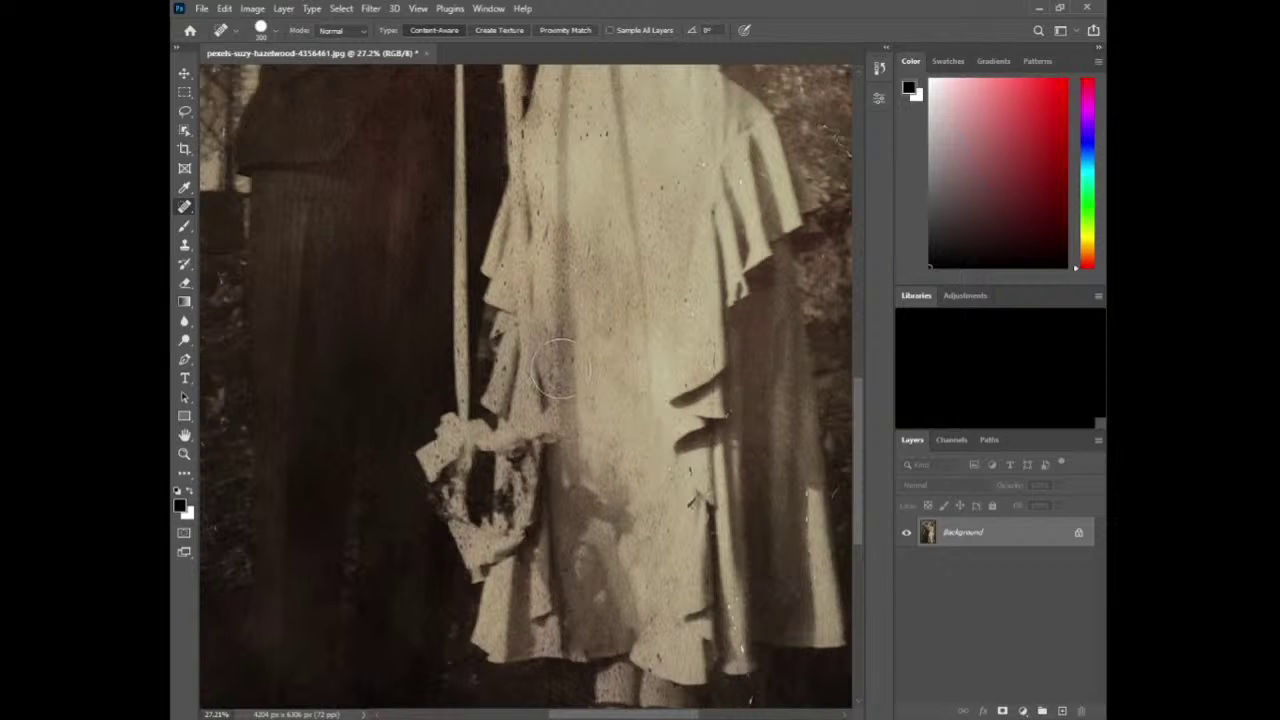
# - Switch from the Spot Healing Brush to the Healing Brush with a sampled source
pyautogui.scroll(5, 599, 367)
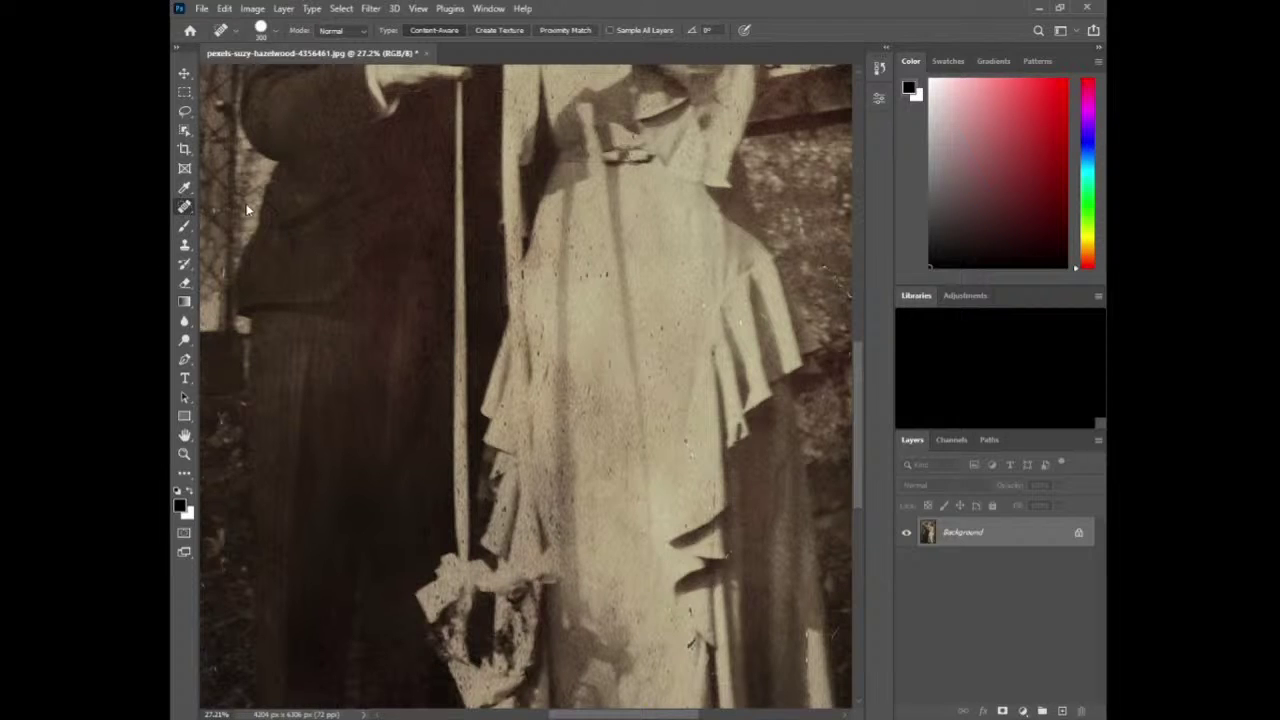
pyautogui.hotkey('shift', 'j')
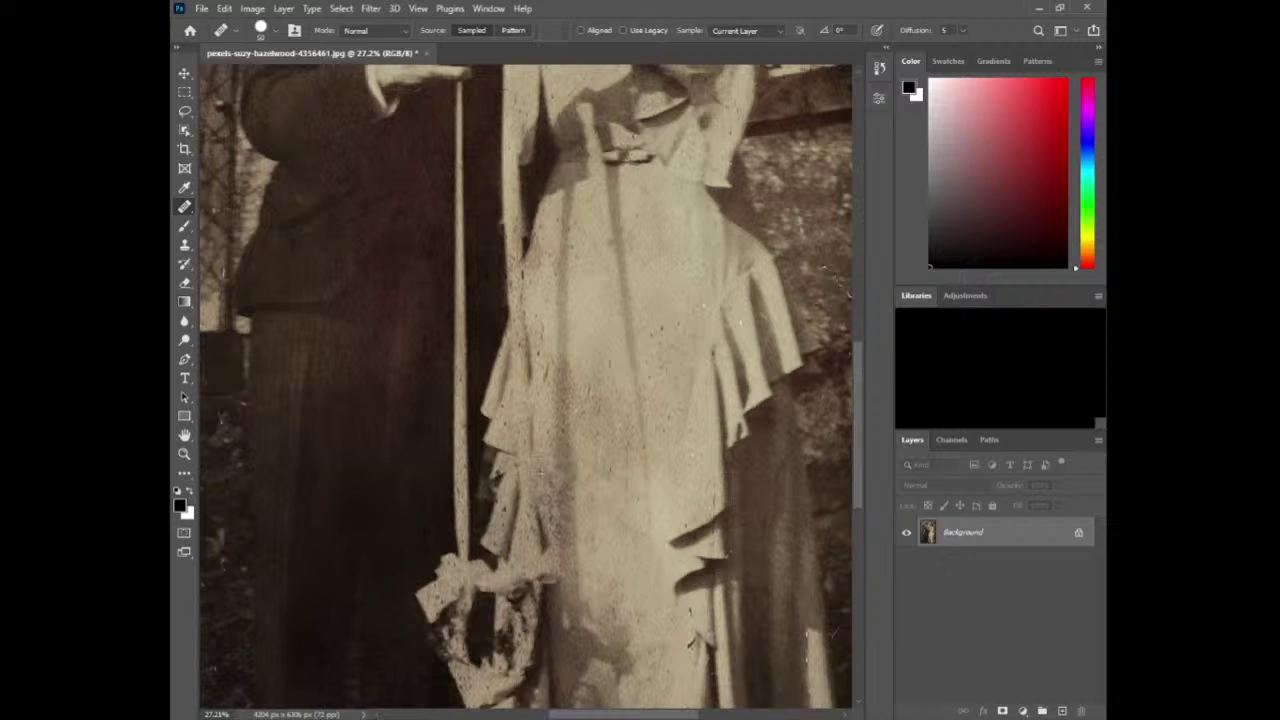
# - Examine the dress, the couple's faces, the window and the full photo for remaining specks and scratches
pyautogui.scroll(-3, 515, 608)
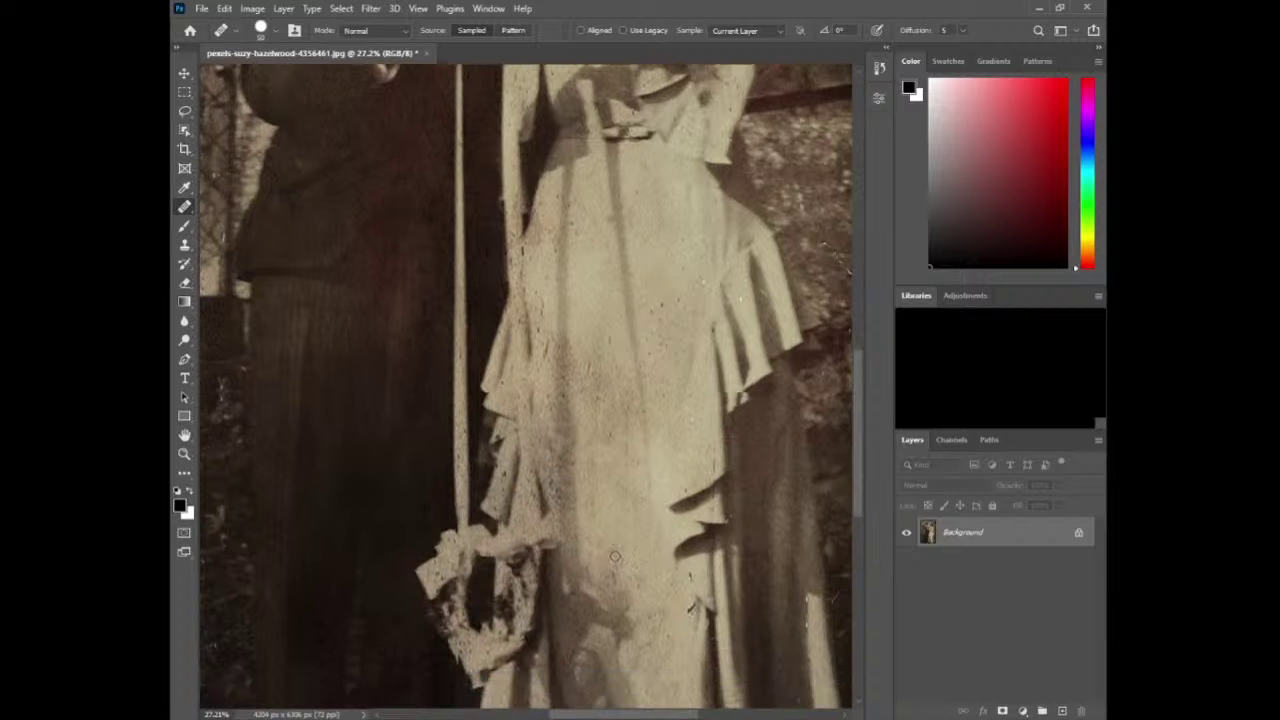
pyautogui.scroll(5, 502, 452)
pyautogui.scroll(8, 503, 451)
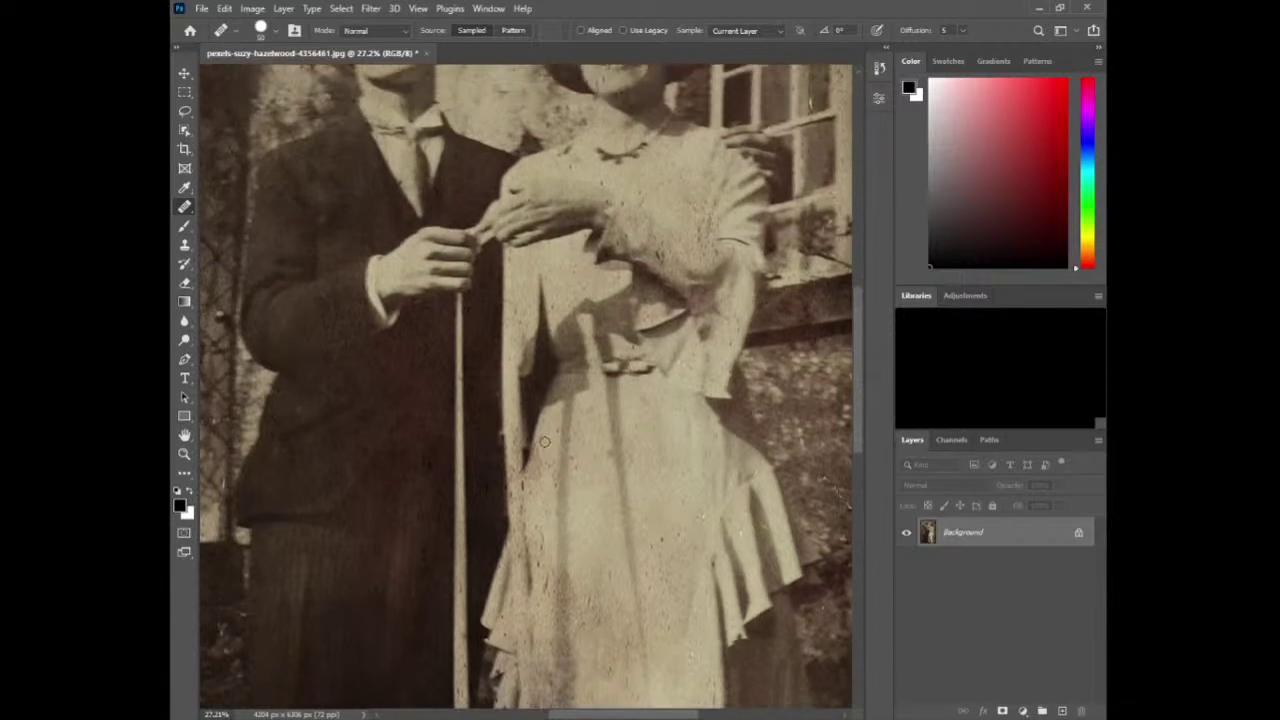
pyautogui.scroll(2, 566, 426)
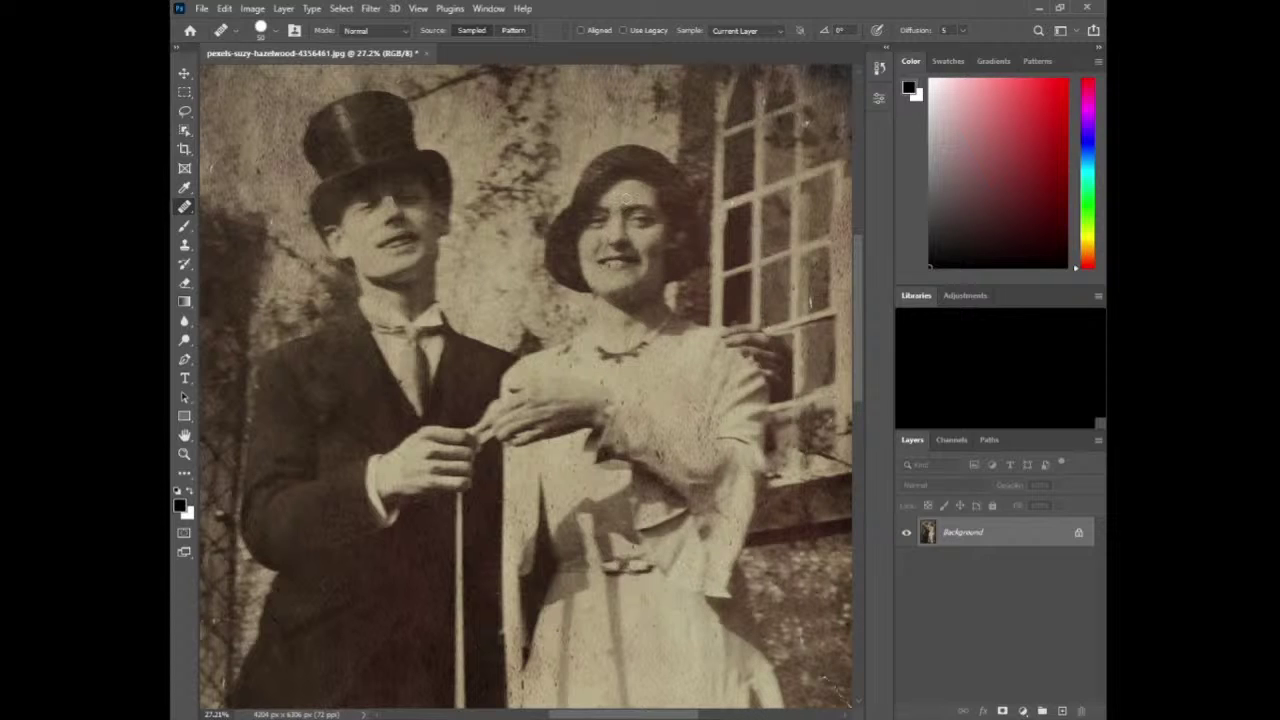
pyautogui.scroll(3, 655, 213)
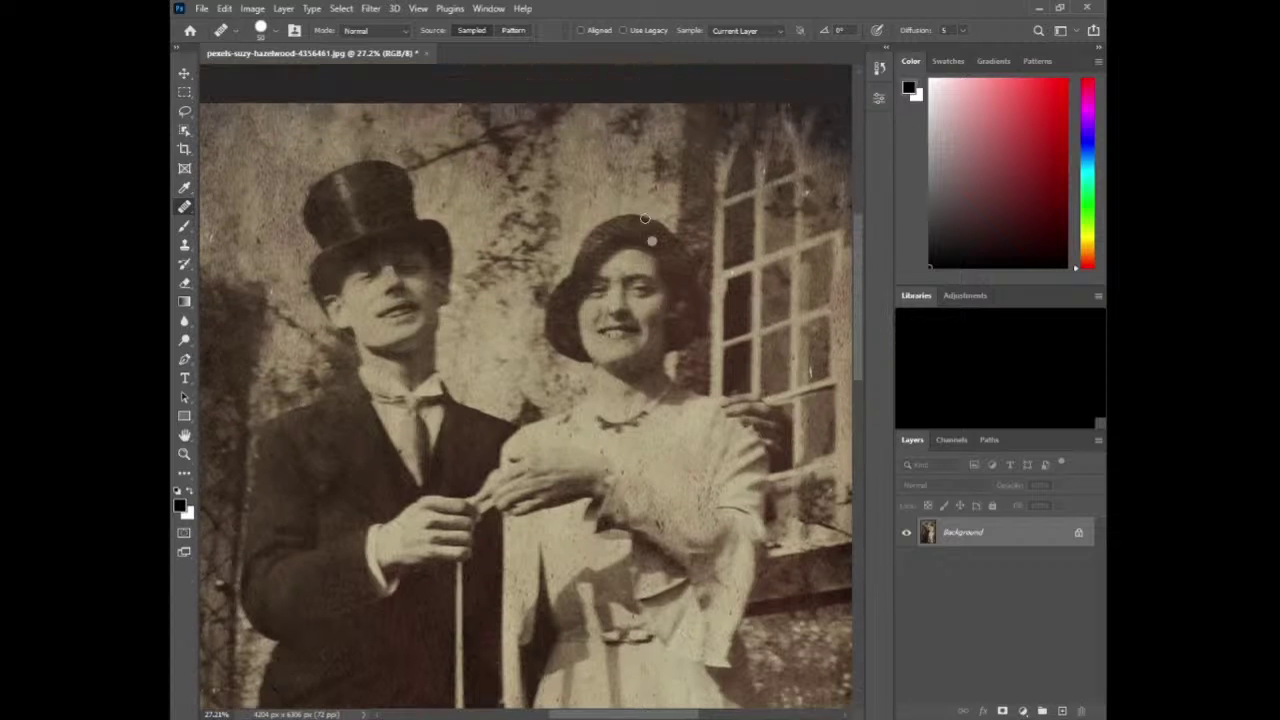
pyautogui.scroll(-2, 645, 217)
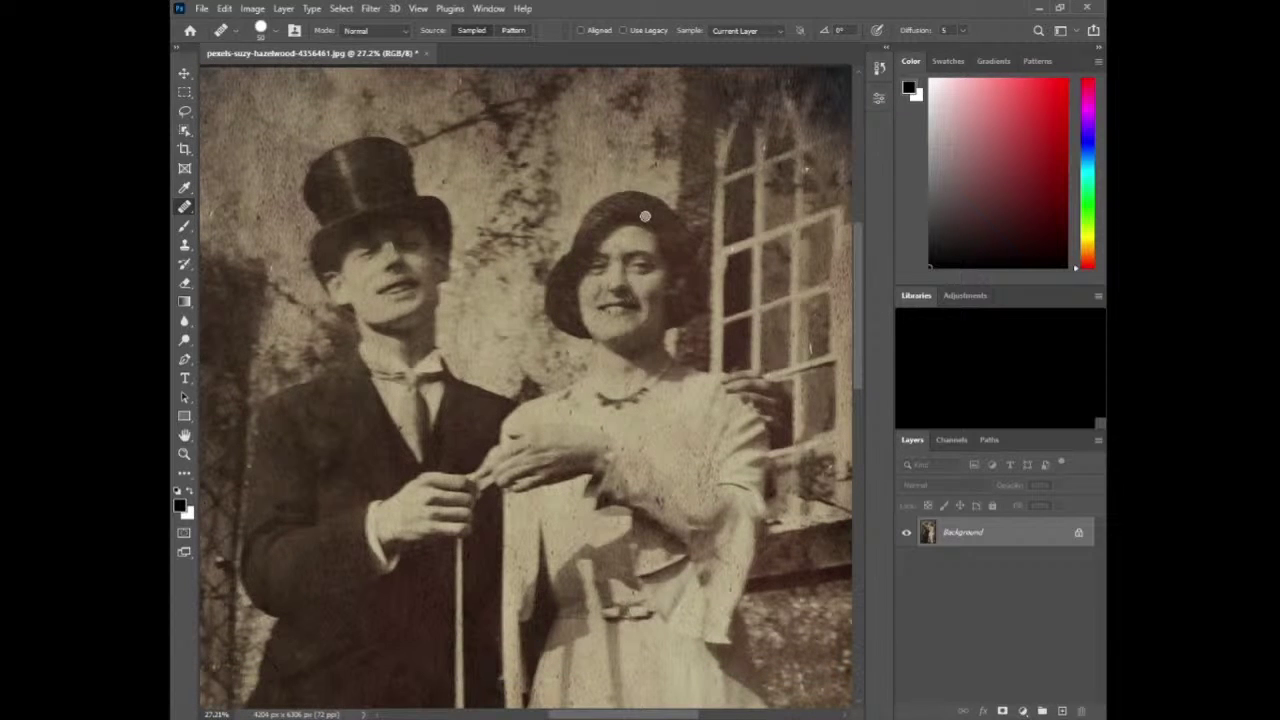
pyautogui.scroll(-3, 638, 213)
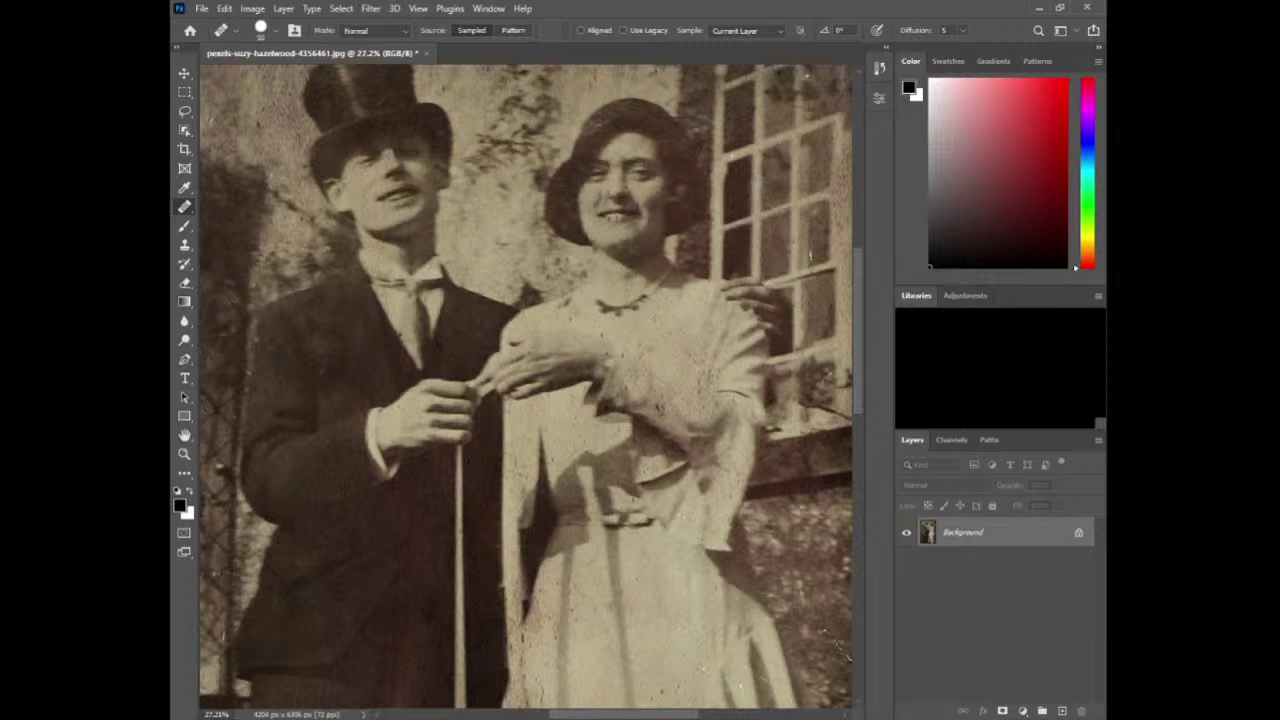
pyautogui.scroll(-5, 648, 356)
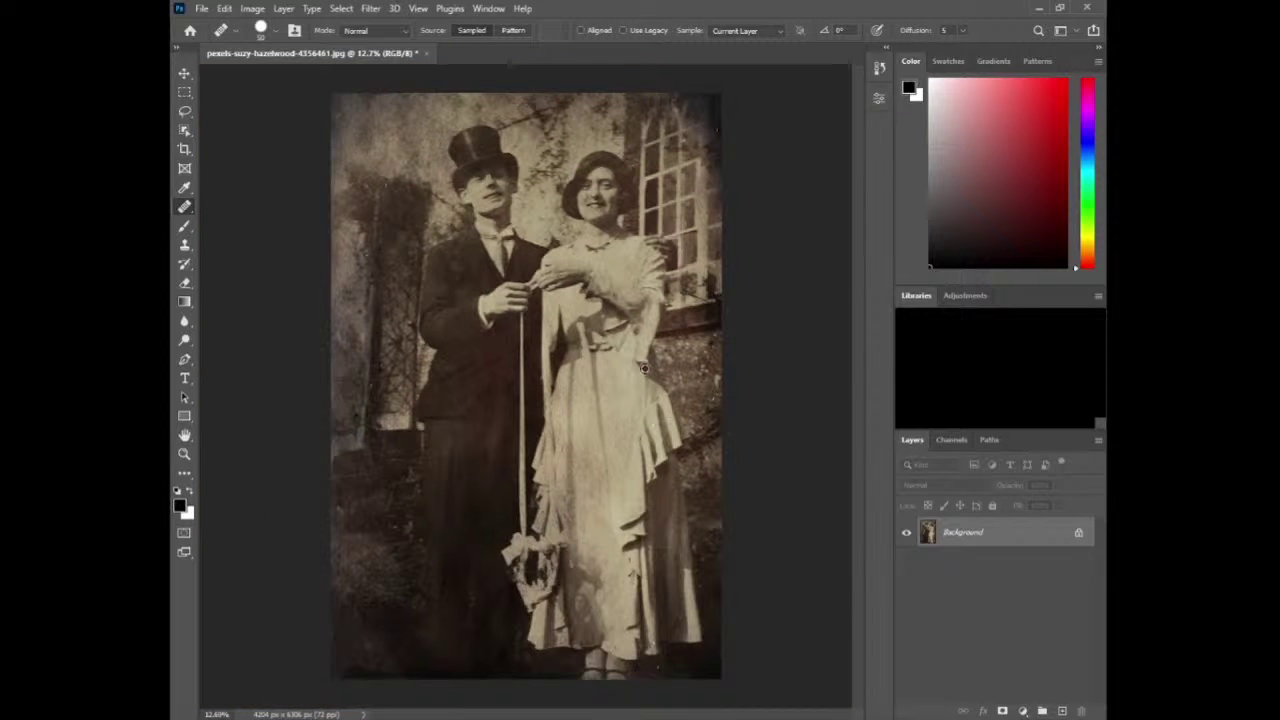
# - Enlarge the healing brush to 125 px and heal the speckled strip down the front of the skirt using clean fabric sampled beside it
pyautogui.scroll(2, 610, 534)
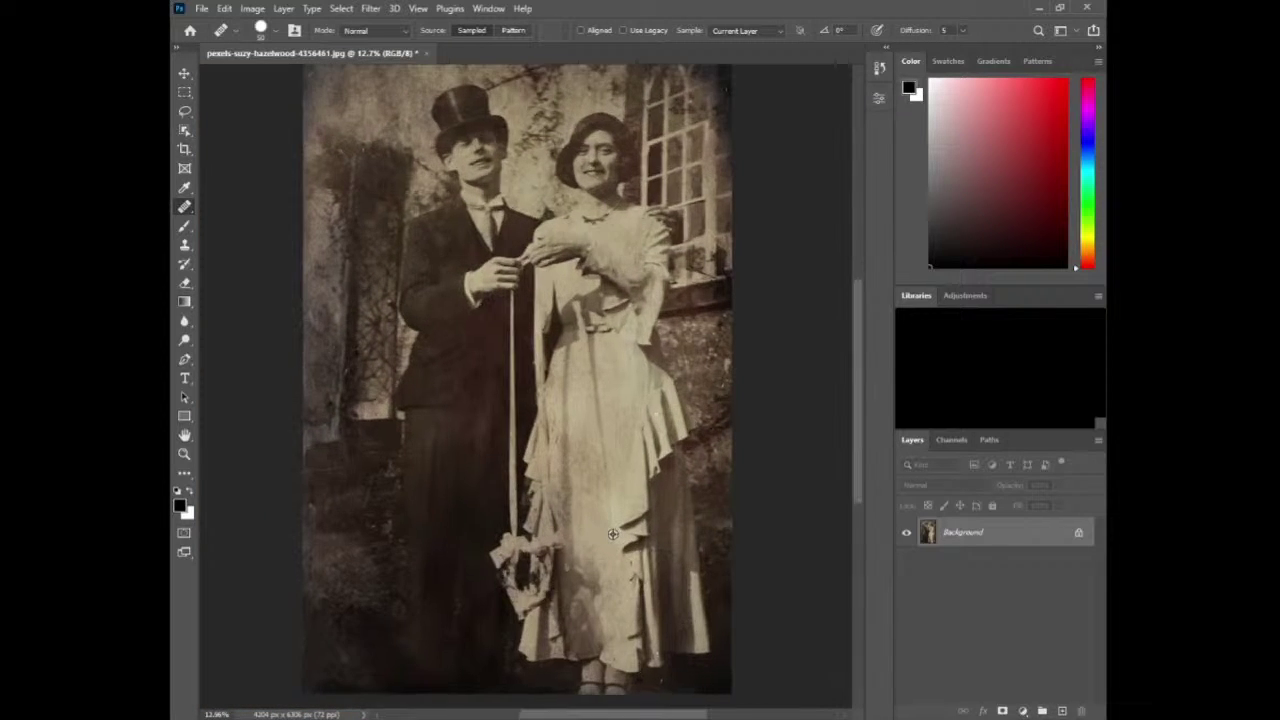
pyautogui.scroll(2, 610, 534)
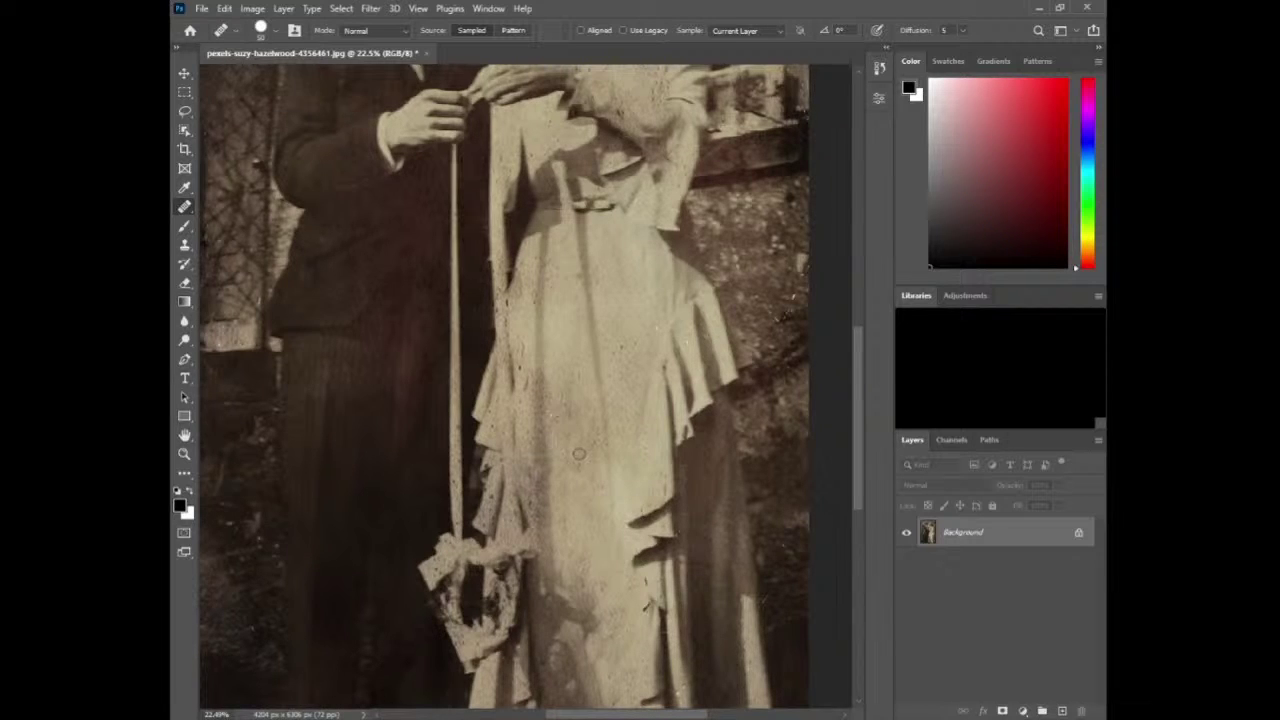
pyautogui.press(']')
pyautogui.moveTo(537, 351); pyautogui.dragTo(538, 426)
pyautogui.keyDown('alt'); pyautogui.click(573, 369); pyautogui.keyUp('alt')
pyautogui.moveTo(540, 355); pyautogui.dragTo(543, 512)
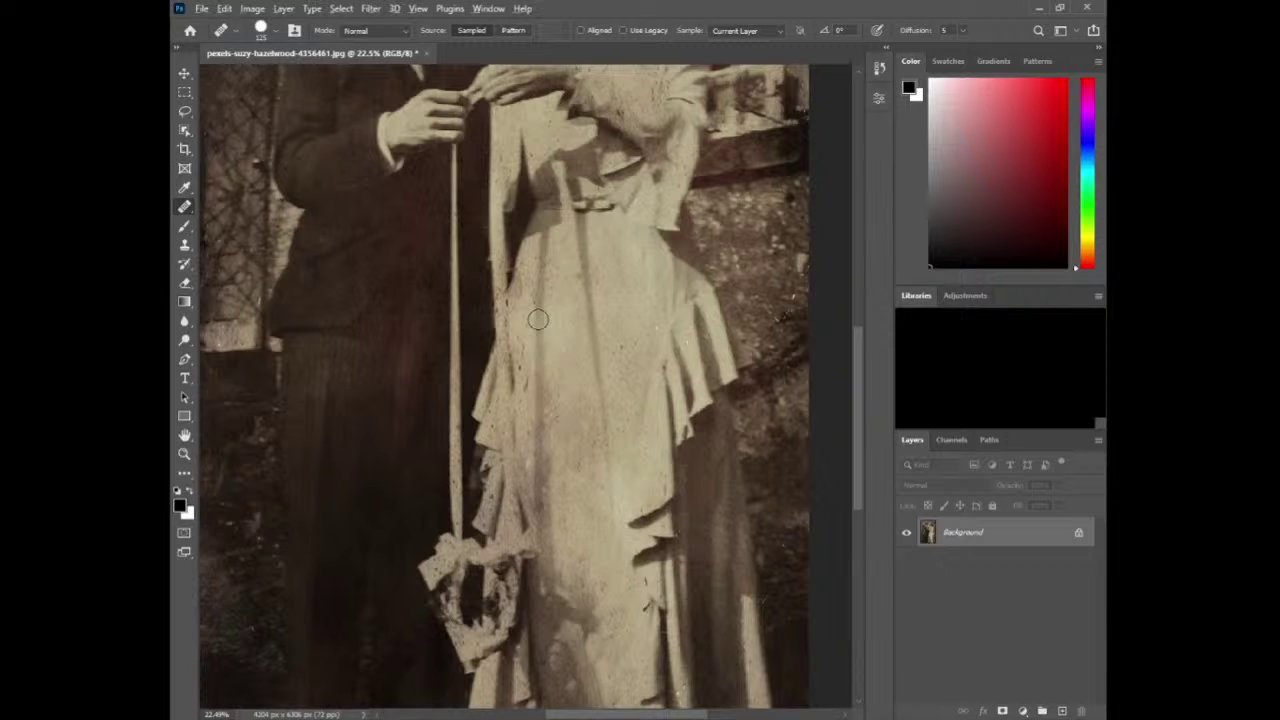
# - Heal the remaining specks from below the waist down the cane side of the dress, resampling clean fabric nearby
pyautogui.moveTo(538, 319)
pyautogui.mouseDown()
pyautogui.moveTo(528, 475)
pyautogui.moveTo(540, 520)
pyautogui.mouseUp()
pyautogui.keyDown('alt'); pyautogui.click(560, 317); pyautogui.keyUp('alt')
pyautogui.moveTo(520, 312); pyautogui.dragTo(518, 383)
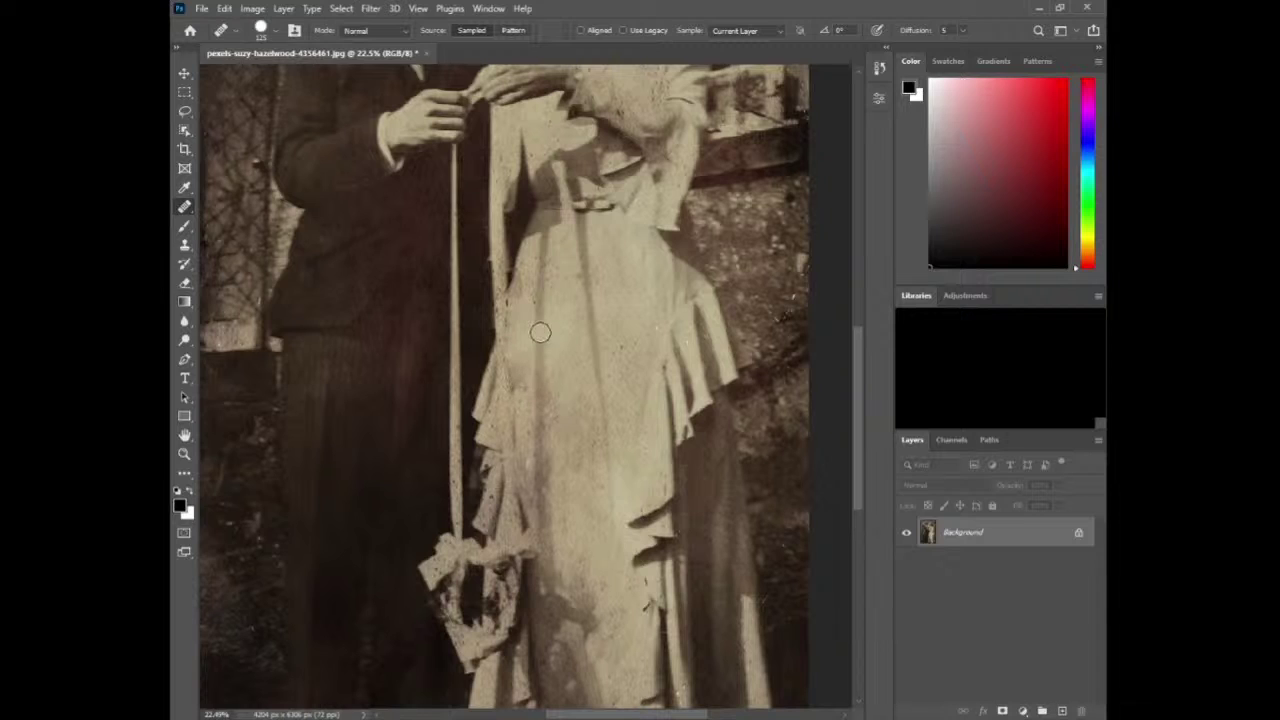
pyautogui.keyDown('alt'); pyautogui.click(565, 283); pyautogui.keyUp('alt')
pyautogui.moveTo(548, 266)
pyautogui.mouseDown()
pyautogui.moveTo(526, 259)
pyautogui.moveTo(526, 304)
pyautogui.mouseUp()
pyautogui.keyDown('alt'); pyautogui.click(557, 340); pyautogui.keyUp('alt')
# - Examine the dress, the man's suit and the background across the full photo for remaining damage
pyautogui.scroll(-3, 583, 455)
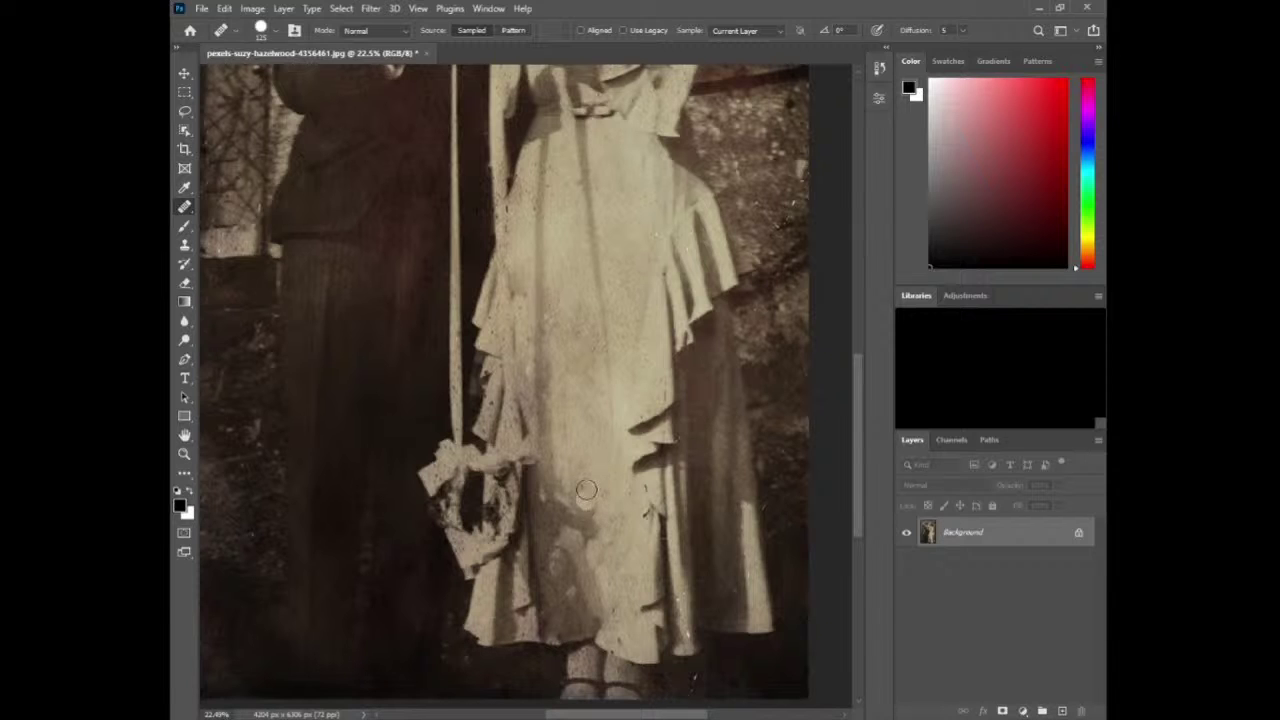
pyautogui.hscroll(2, 585, 440)
pyautogui.scroll(1, 562, 409)
pyautogui.scroll(-2, 562, 409)
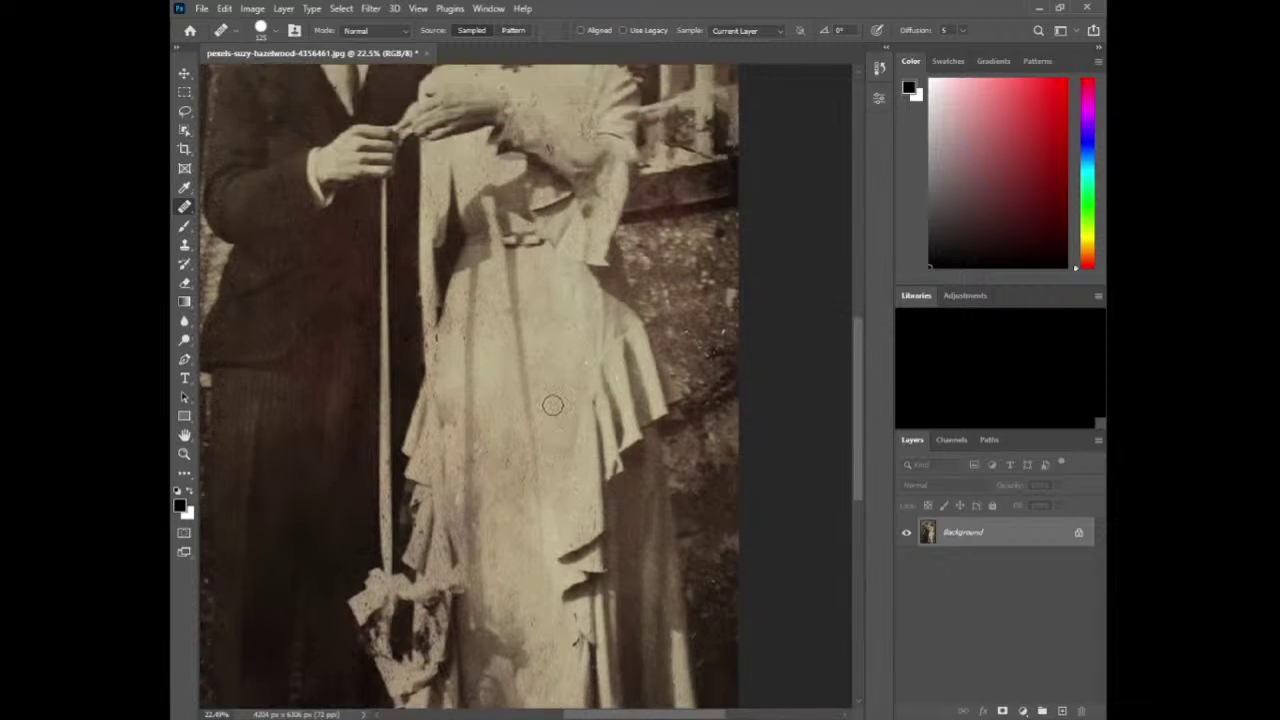
pyautogui.scroll(-1, 552, 405)
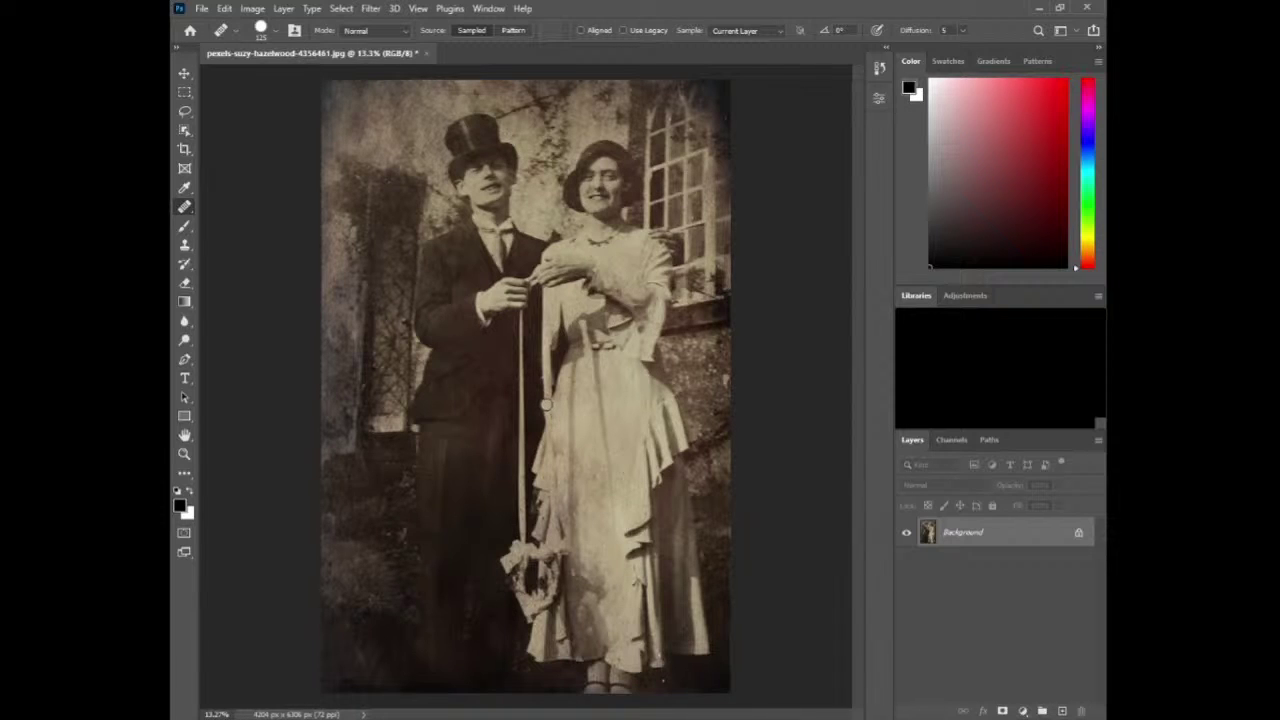
pyautogui.click(513, 377)
pyautogui.click(378, 371)
pyautogui.click(358, 418)
pyautogui.click(448, 234)
pyautogui.click(389, 176)
# - Dab the Healing Brush over the blemishes around the arched top of the window
pyautogui.scroll(1, 706, 145)
pyautogui.scroll(3, 706, 145)
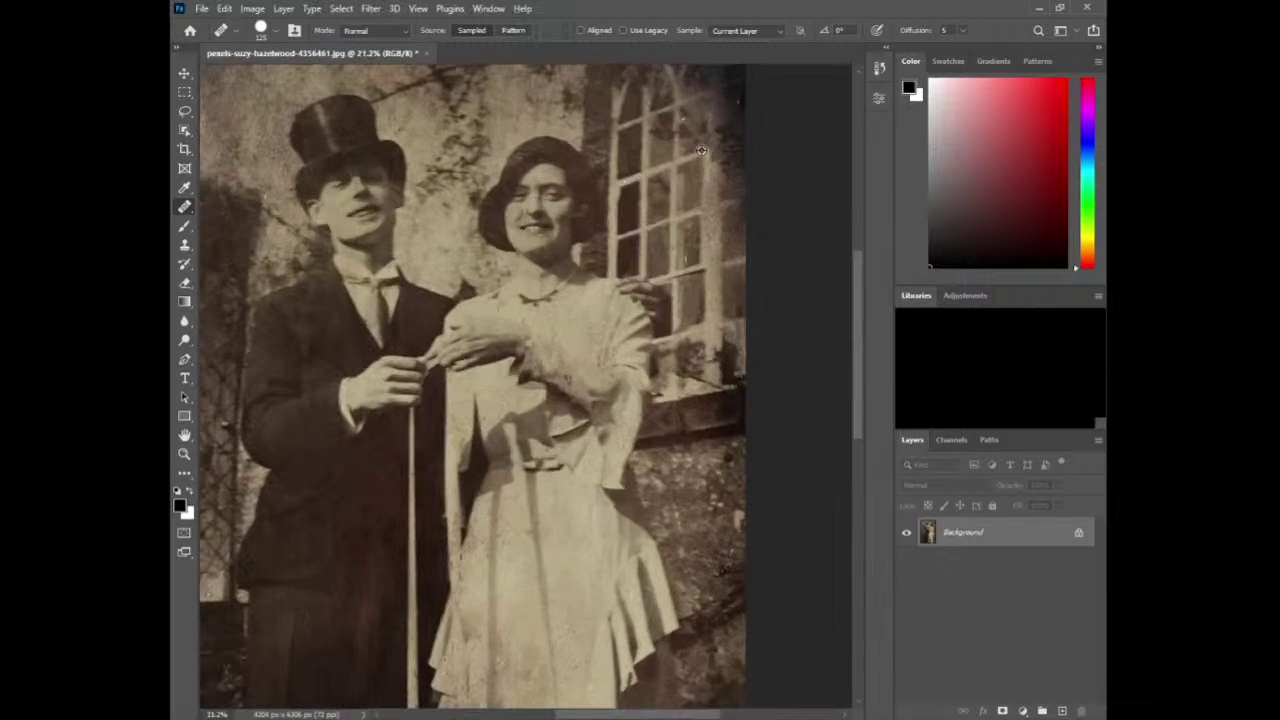
pyautogui.click(680, 171)
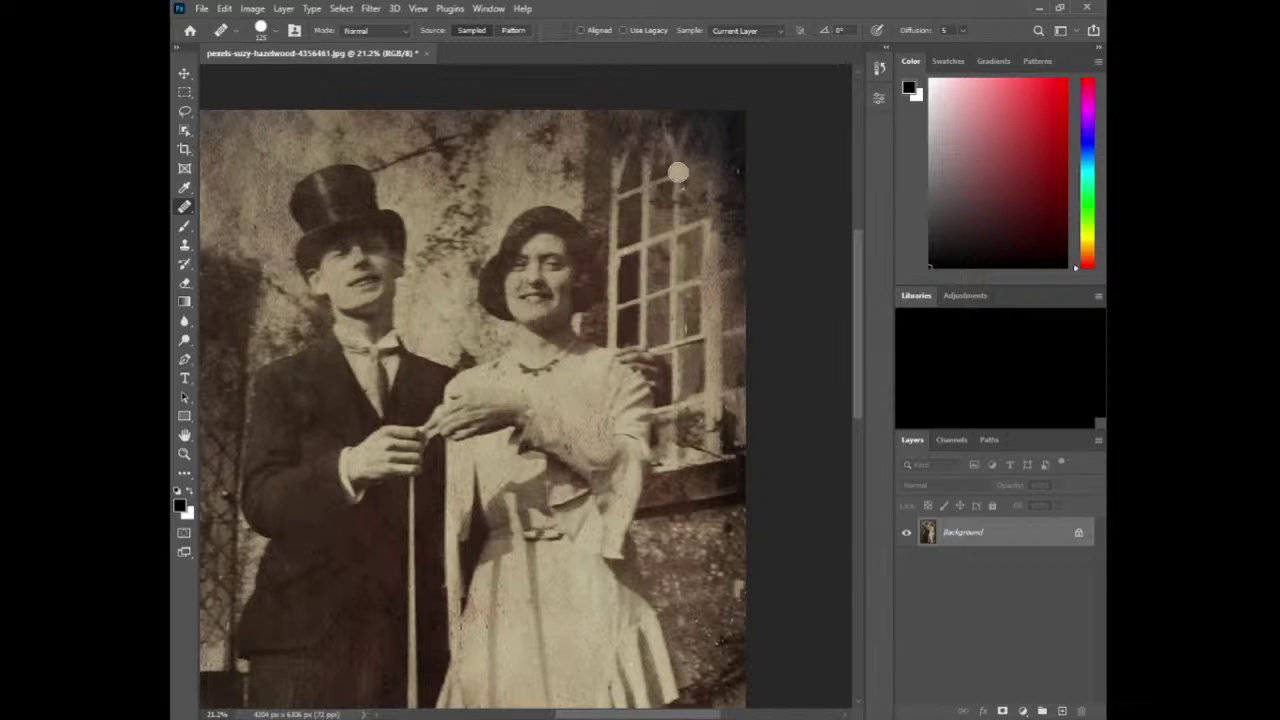
pyautogui.click(669, 175)
pyautogui.click(681, 174)
pyautogui.click(689, 174)
pyautogui.click(690, 168)
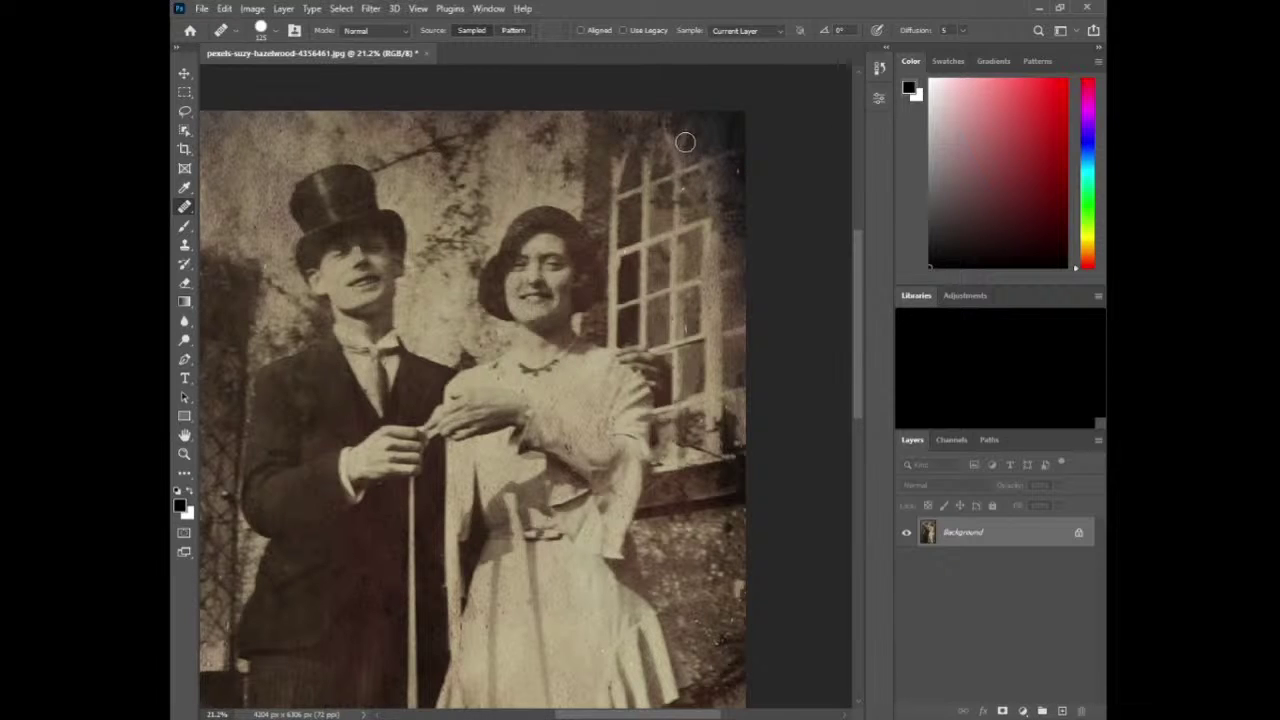
# - Rebuild the faded bars and panes along the window's outer edge with healing strokes sampled from the clearer window bars
pyautogui.moveTo(687, 152)
pyautogui.mouseDown()
pyautogui.moveTo(694, 129)
pyautogui.moveTo(712, 150)
pyautogui.moveTo(703, 126)
pyautogui.moveTo(688, 132)
pyautogui.moveTo(684, 145)
pyautogui.moveTo(737, 117)
pyautogui.moveTo(741, 152)
pyautogui.moveTo(614, 198)
pyautogui.mouseUp()
pyautogui.keyDown('alt'); pyautogui.click(615, 199); pyautogui.keyUp('alt')
pyautogui.moveTo(714, 165)
pyautogui.mouseDown()
pyautogui.moveTo(713, 213)
pyautogui.moveTo(748, 203)
pyautogui.moveTo(716, 162)
pyautogui.moveTo(747, 154)
pyautogui.moveTo(750, 197)
pyautogui.moveTo(726, 239)
pyautogui.moveTo(715, 229)
pyautogui.moveTo(618, 261)
pyautogui.moveTo(749, 210)
pyautogui.moveTo(711, 231)
pyautogui.moveTo(711, 322)
pyautogui.mouseUp()
pyautogui.keyDown('alt'); pyautogui.click(610, 256); pyautogui.keyUp('alt')
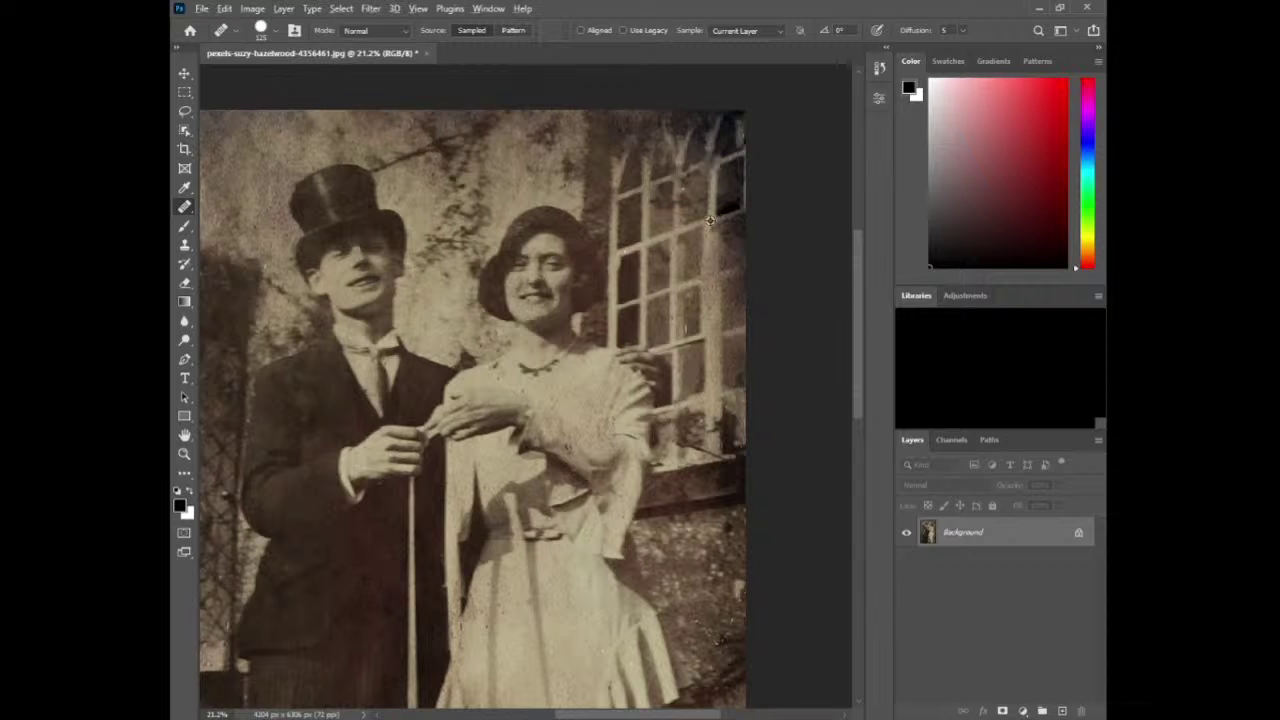
pyautogui.moveTo(712, 222)
pyautogui.mouseDown()
pyautogui.moveTo(751, 209)
pyautogui.moveTo(654, 243)
pyautogui.moveTo(721, 237)
pyautogui.moveTo(744, 270)
pyautogui.mouseUp()
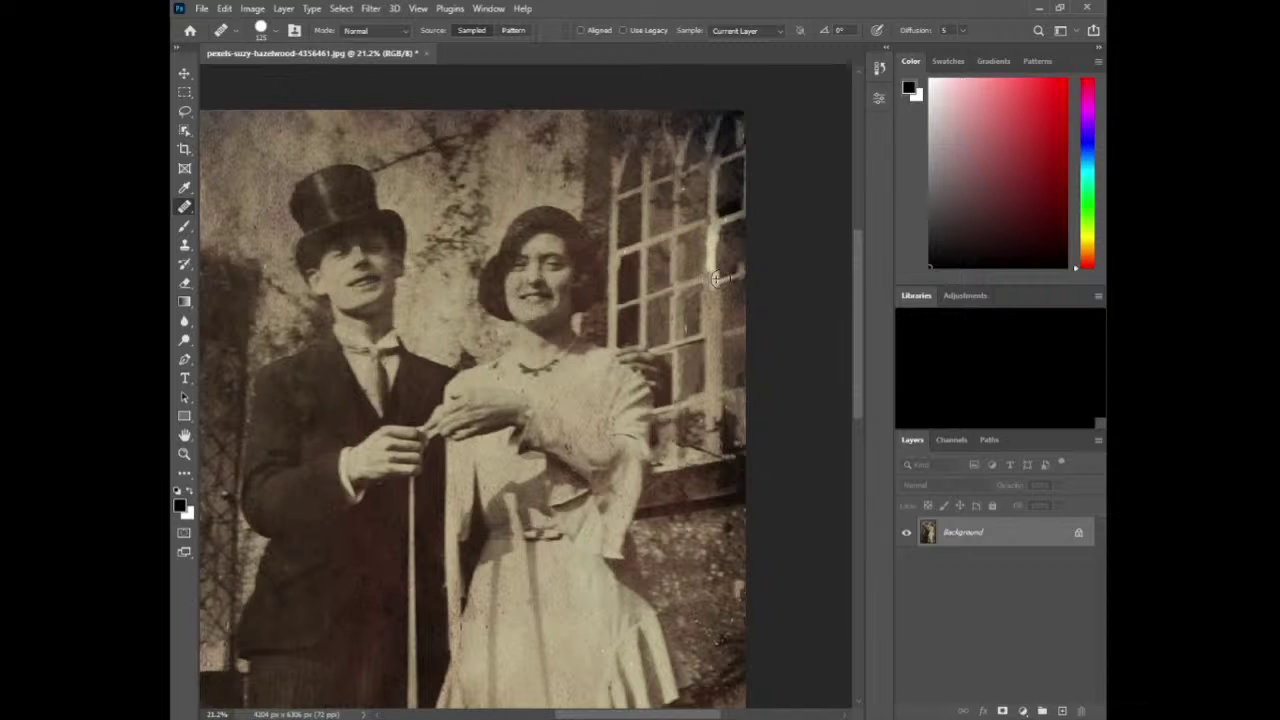
pyautogui.moveTo(740, 269); pyautogui.dragTo(716, 274)
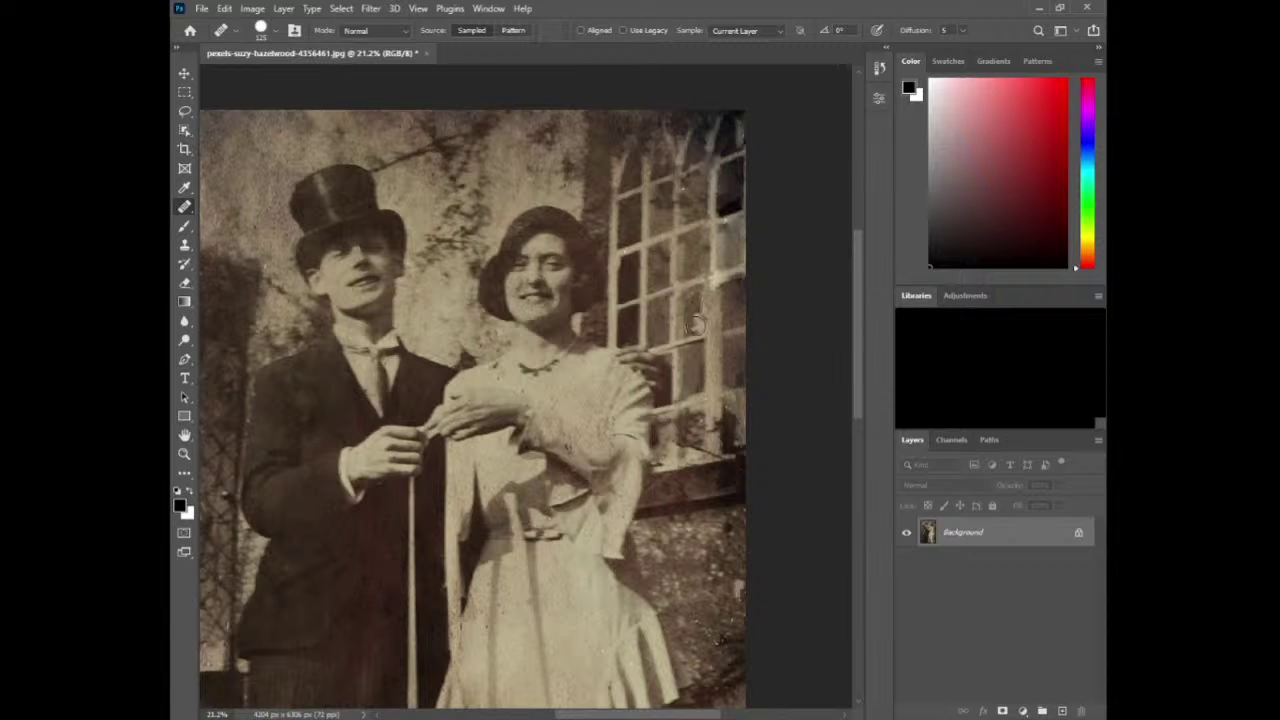
pyautogui.scroll(-2, 699, 320)
pyautogui.scroll(2, 693, 286)
pyautogui.scroll(-3, 519, 292)
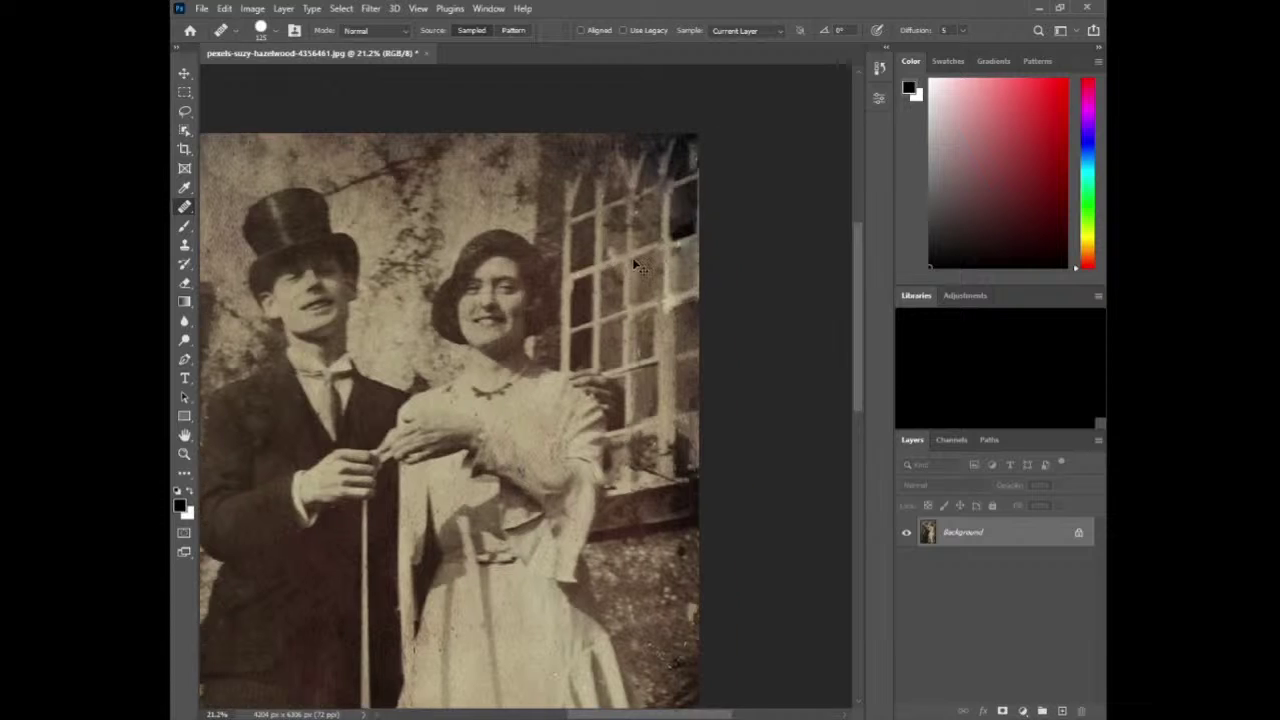
pyautogui.scroll(-1, 519, 292)
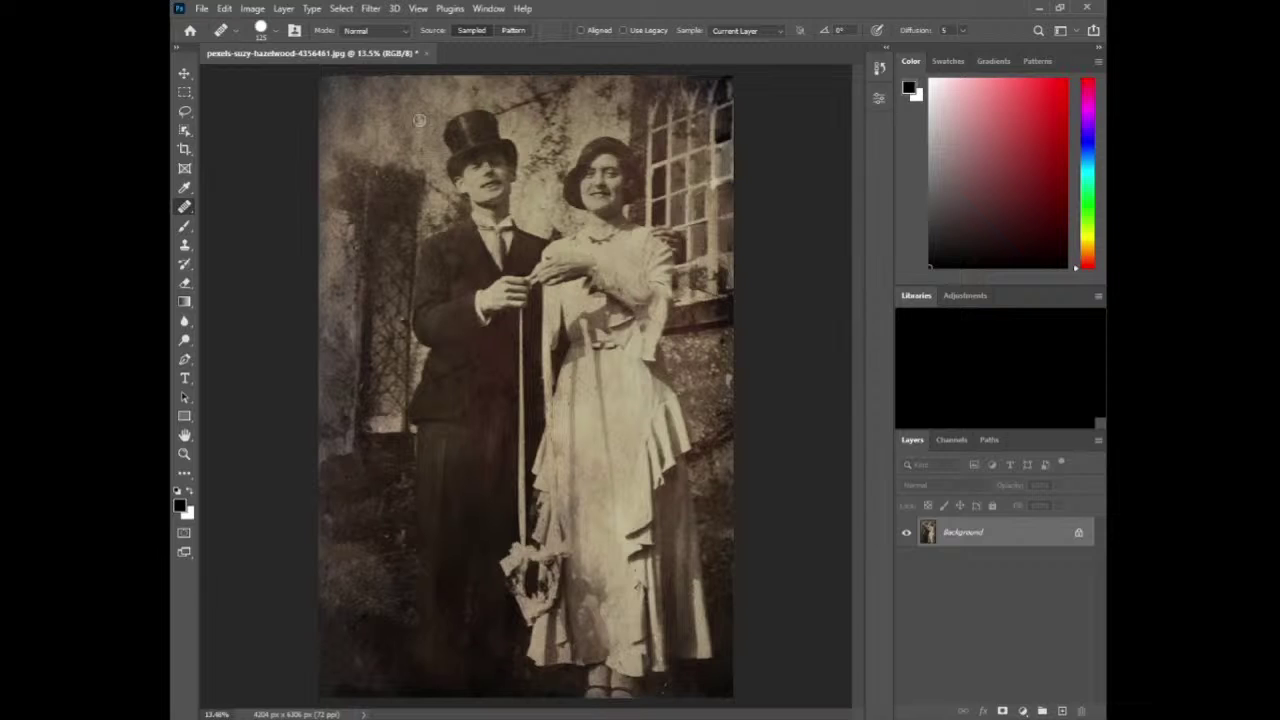
# - Apply automatic tone and color corrections, and convert the photo to black and white
pyautogui.click(297, 74)
pyautogui.click(257, 11)
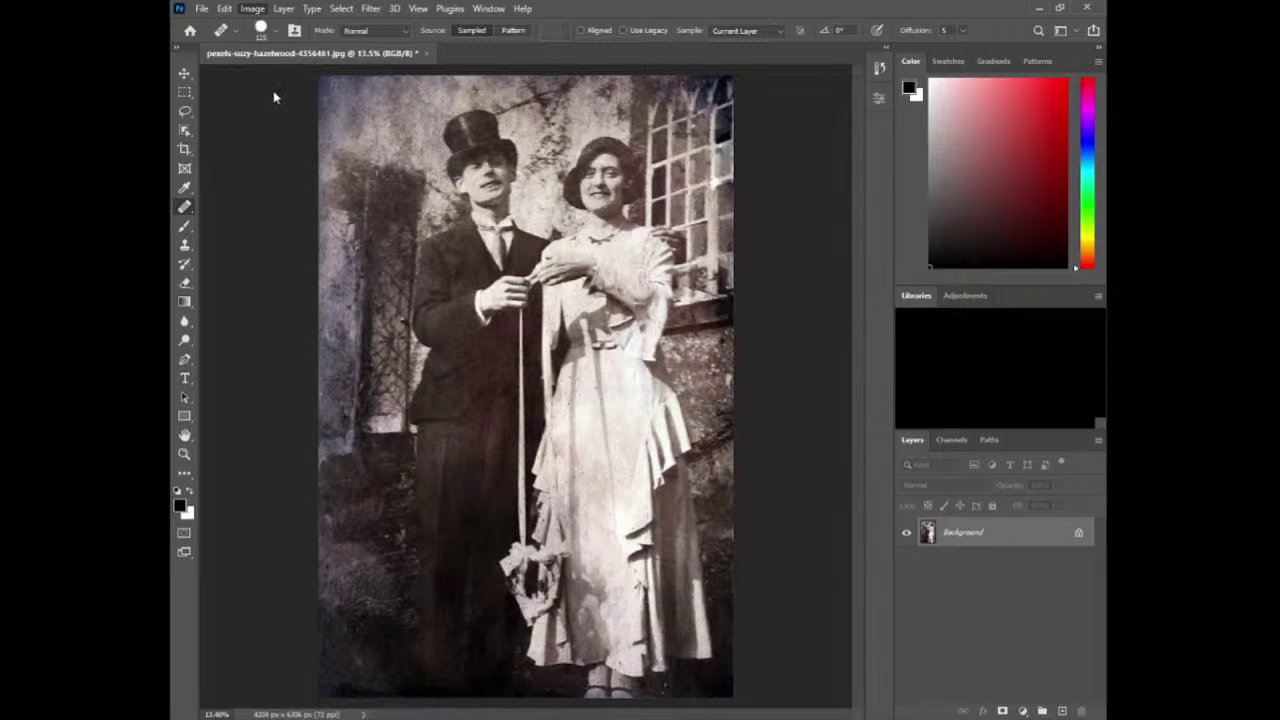
pyautogui.click(274, 93)
pyautogui.click(252, 10)
pyautogui.press('i')
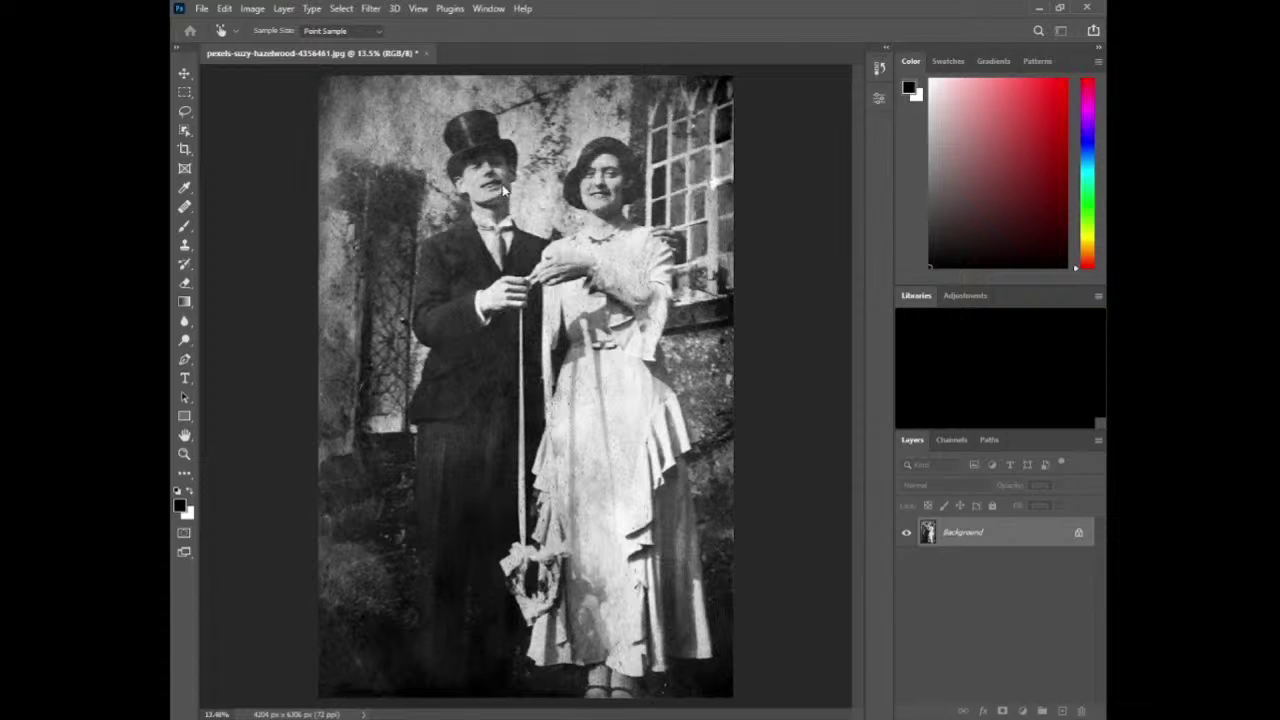
pyautogui.press('j')
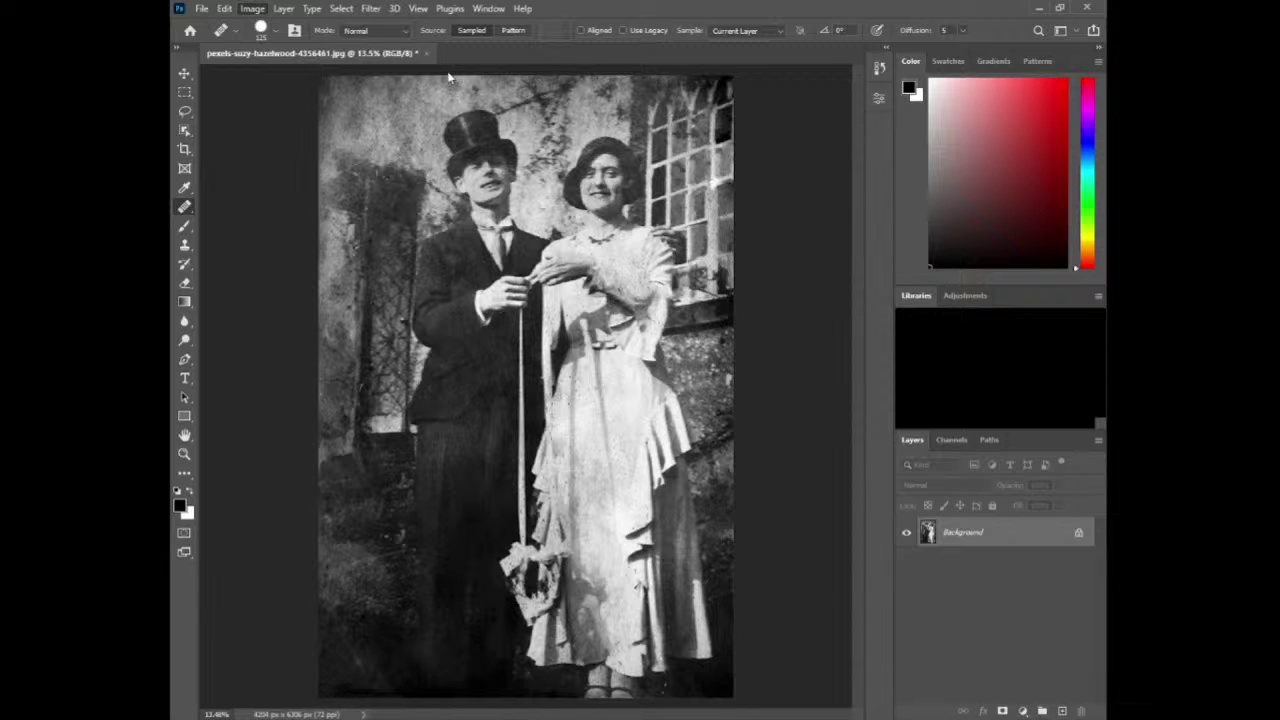
# - Try a tonal adjustment that darkens the black-and-white photo, and undo the near-black setting
pyautogui.press('i')
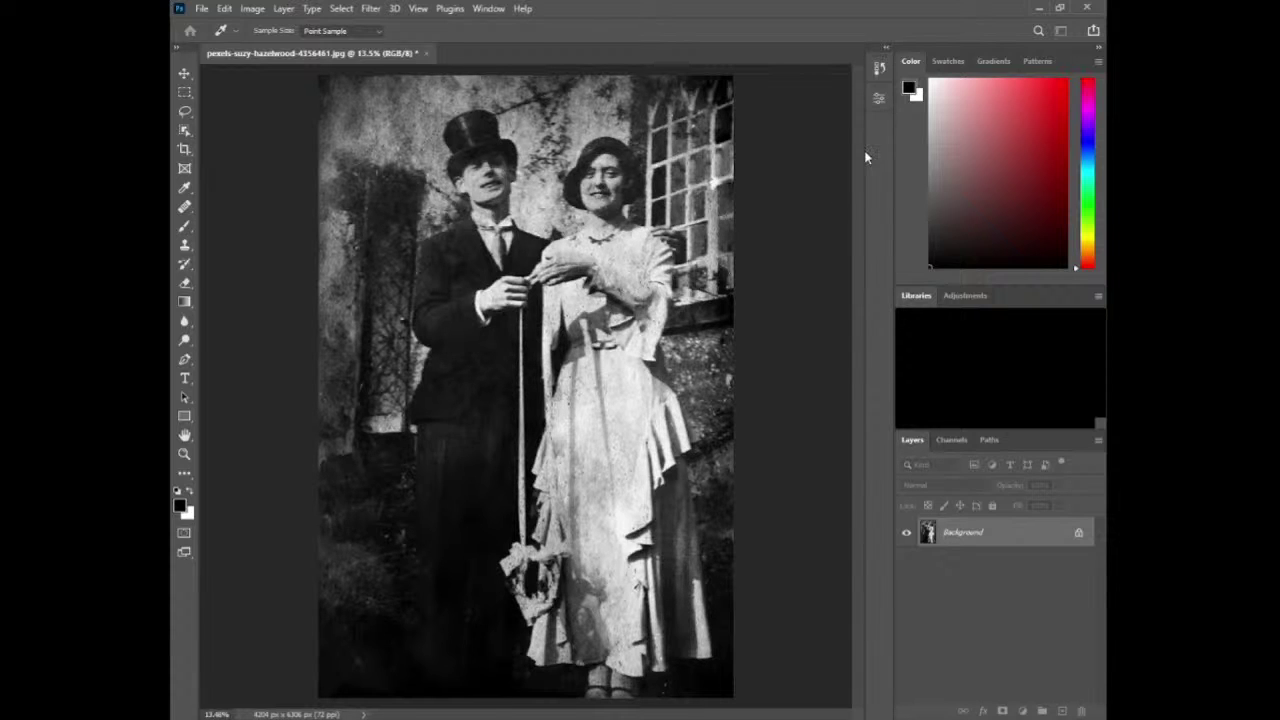
pyautogui.hotkey('alt', 'BackSpace')
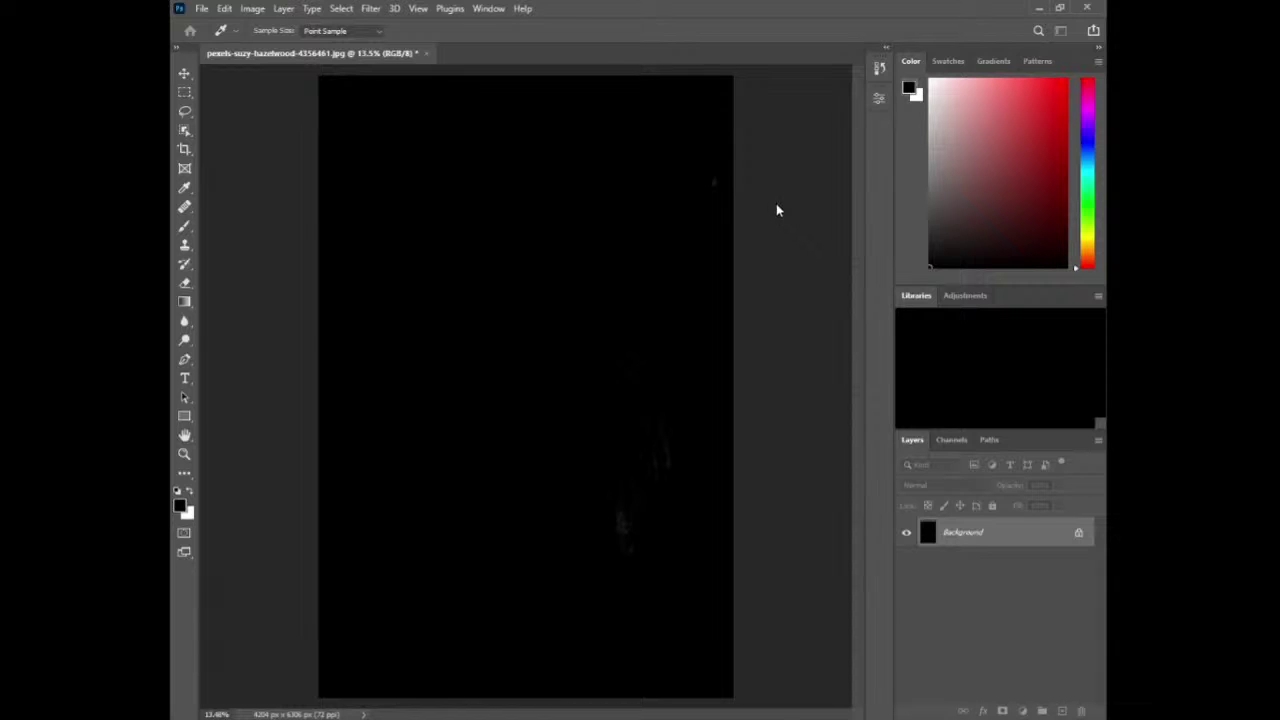
pyautogui.hotkey('ctrl', 'z')
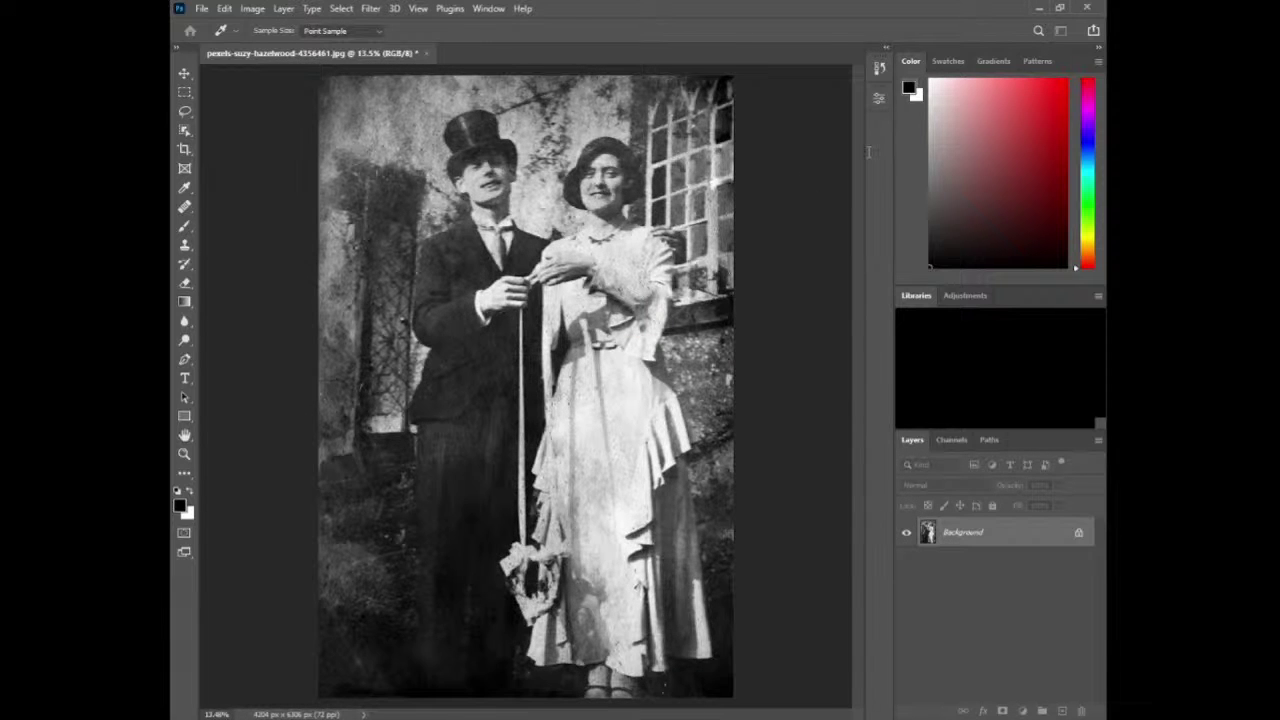
pyautogui.press('j')
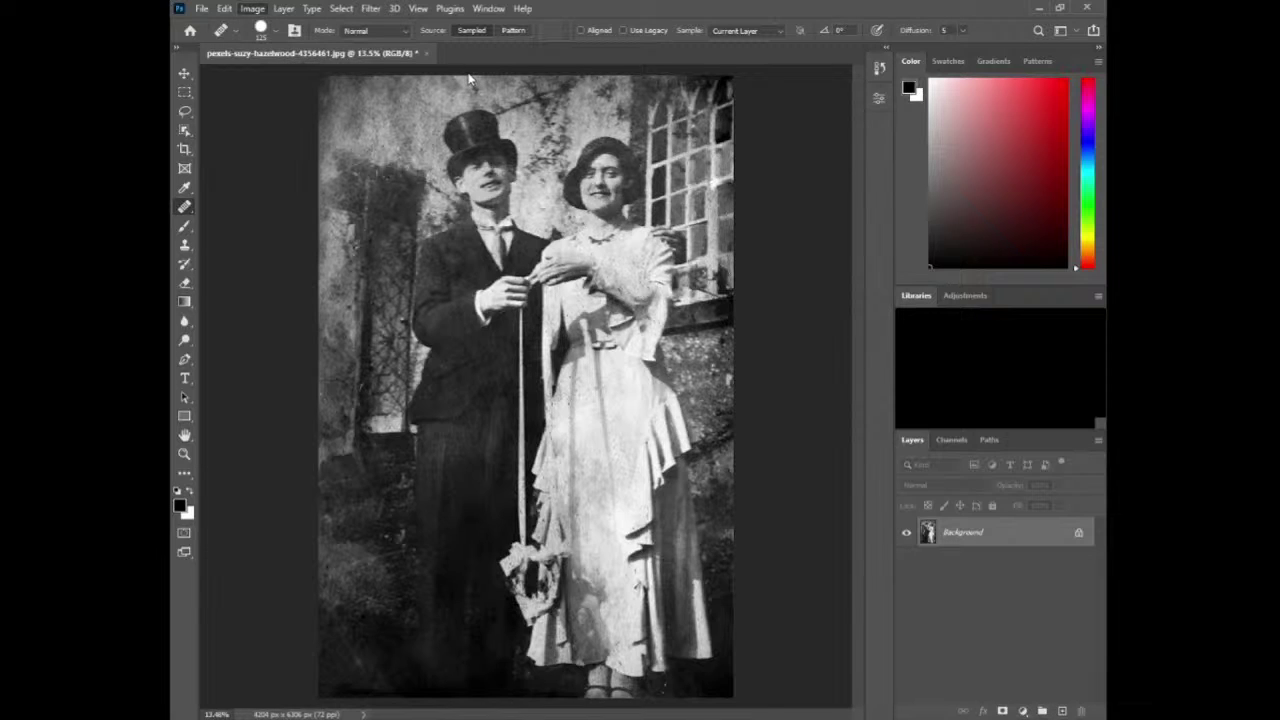
# - Try boosting the contrast of the black-and-white photo with deeper shadows and brighter highlights
pyautogui.press('i')
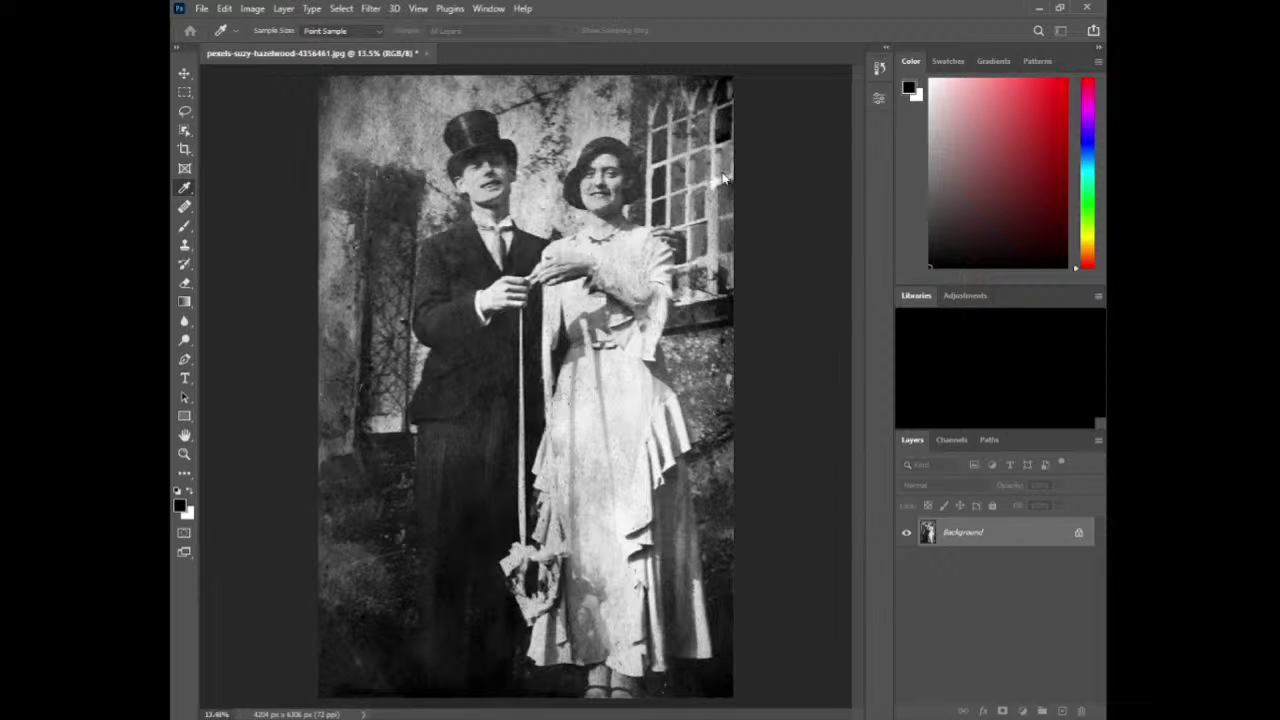
pyautogui.moveTo(763, 430); pyautogui.dragTo(713, 361)
pyautogui.moveTo(792, 440); pyautogui.dragTo(775, 420)
pyautogui.click(738, 348)
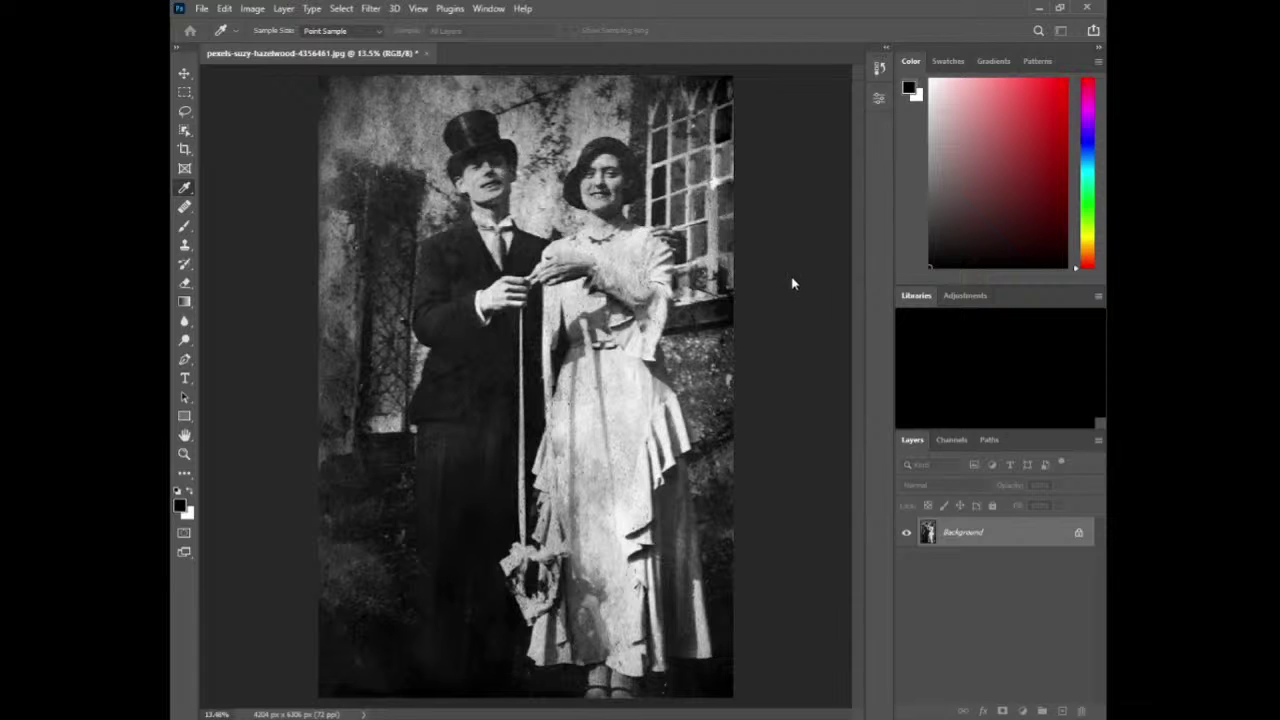
pyautogui.click(743, 434)
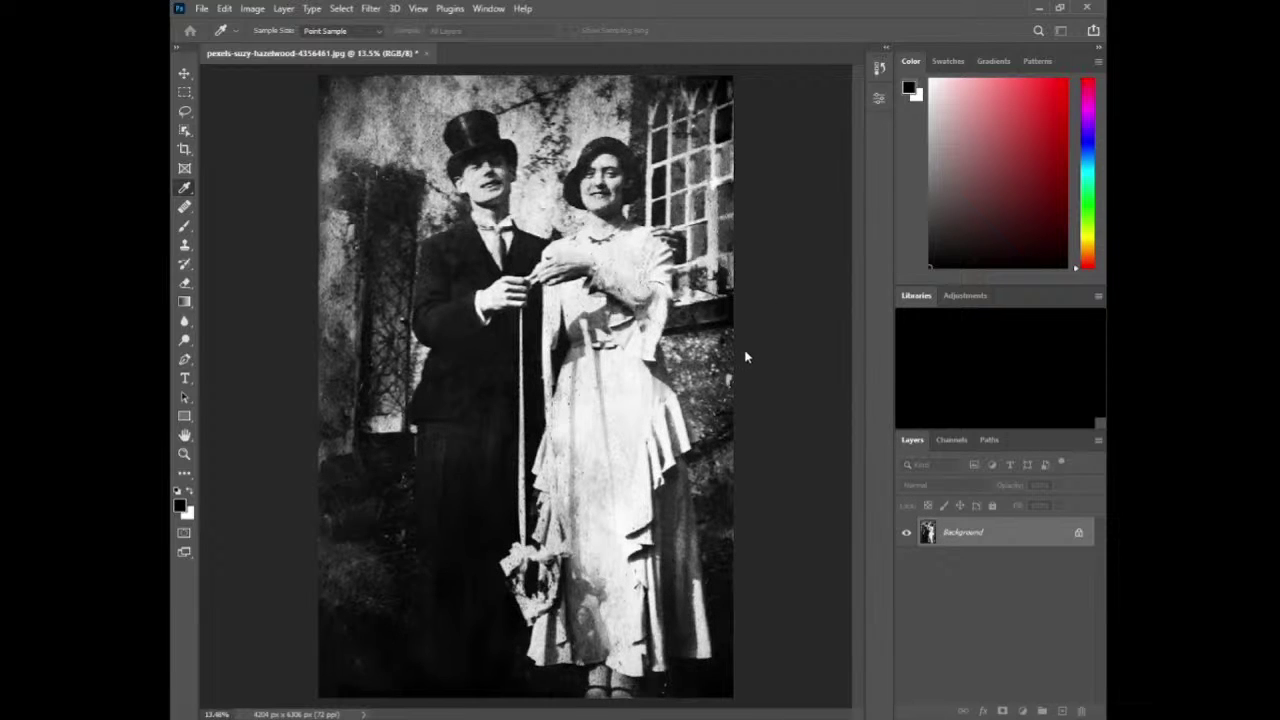
pyautogui.press('j')
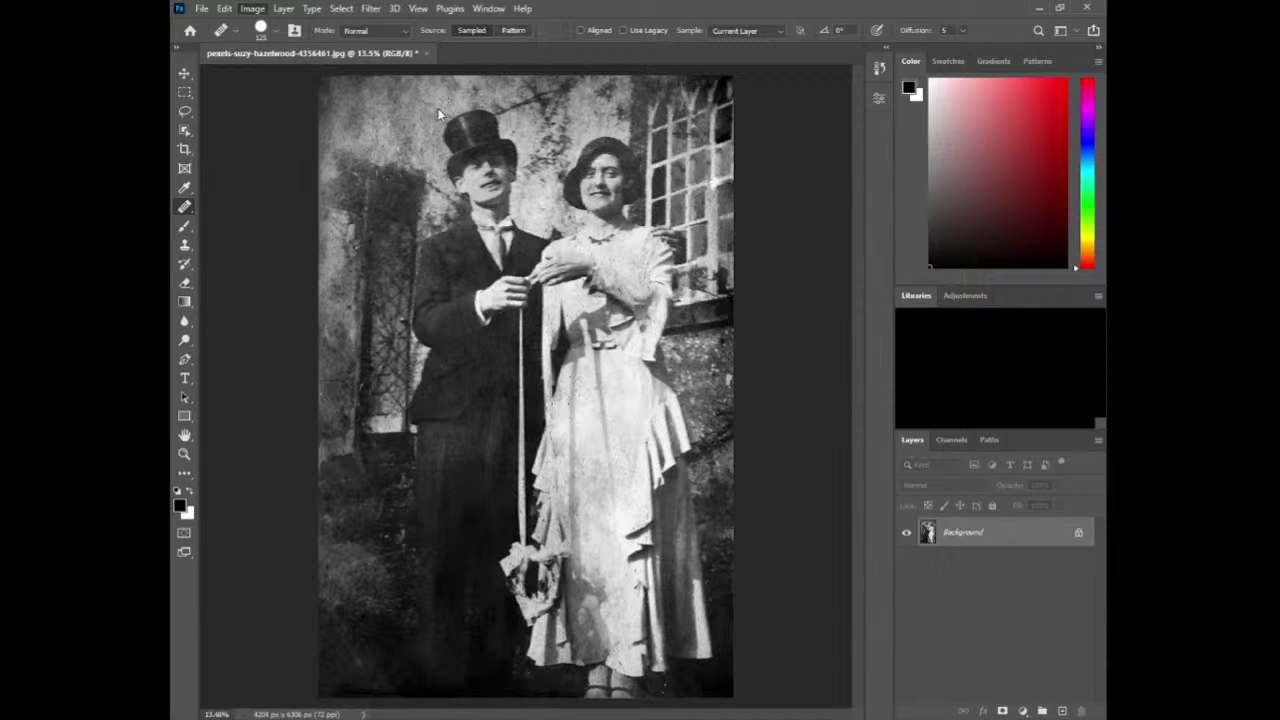
pyautogui.press('i')
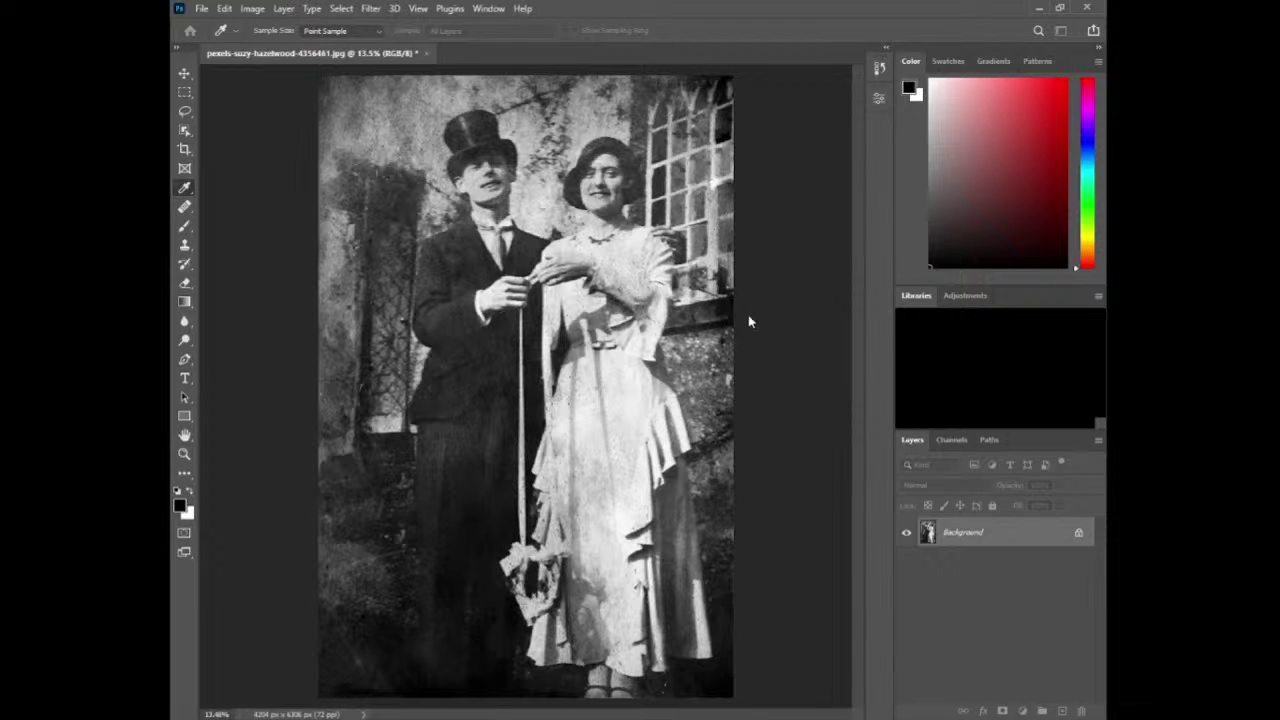
pyautogui.press('j')
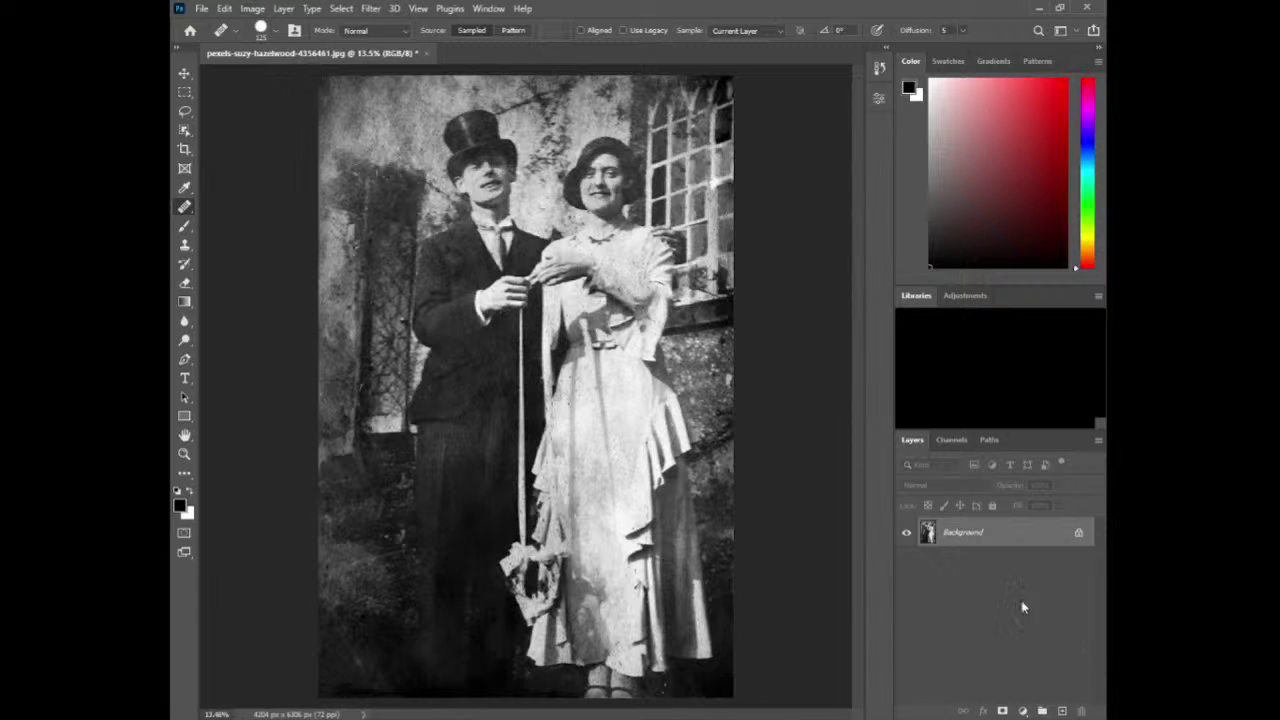
# - Try a warm color tint on the black-and-white photo
pyautogui.click(955, 440)
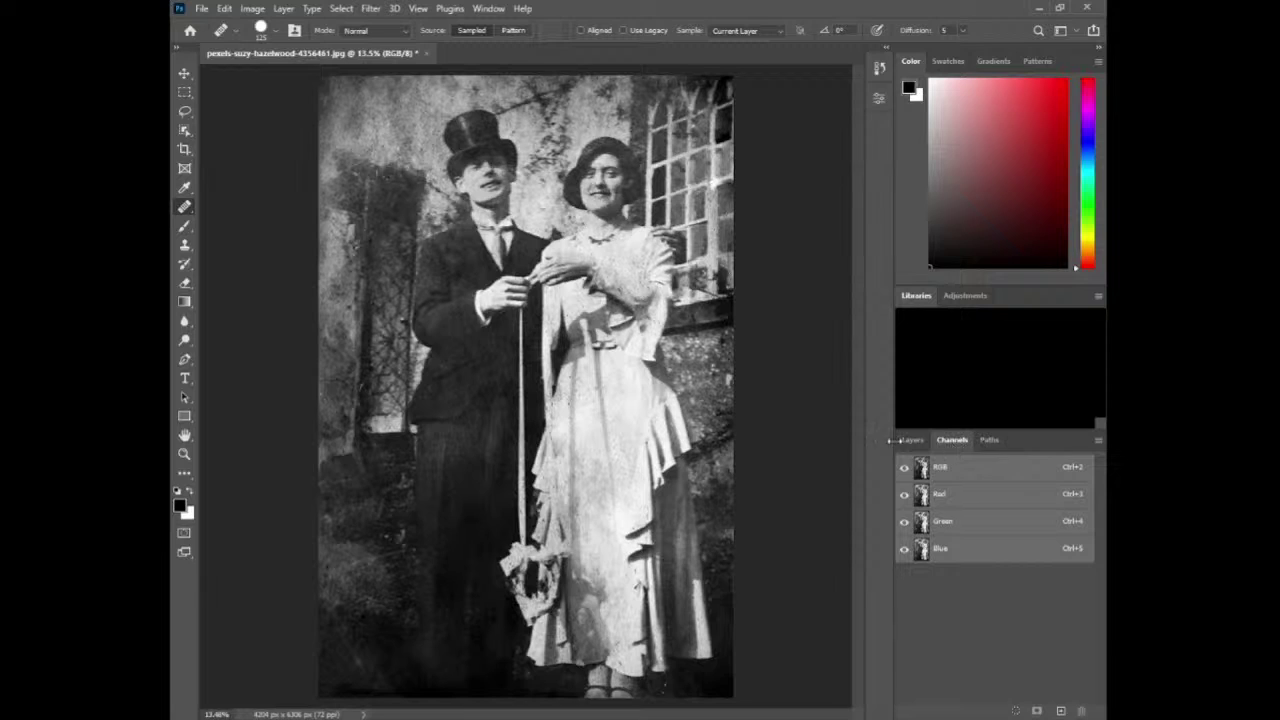
pyautogui.click(912, 440)
pyautogui.click(965, 295)
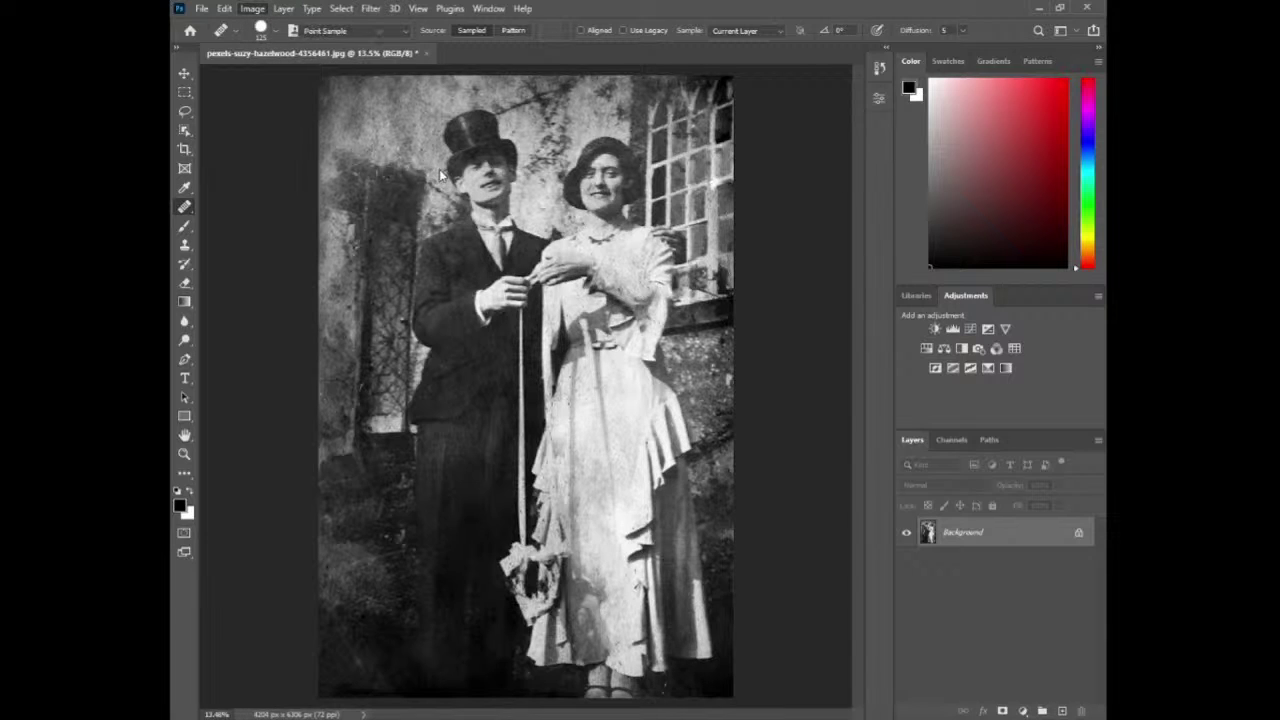
pyautogui.press('i')
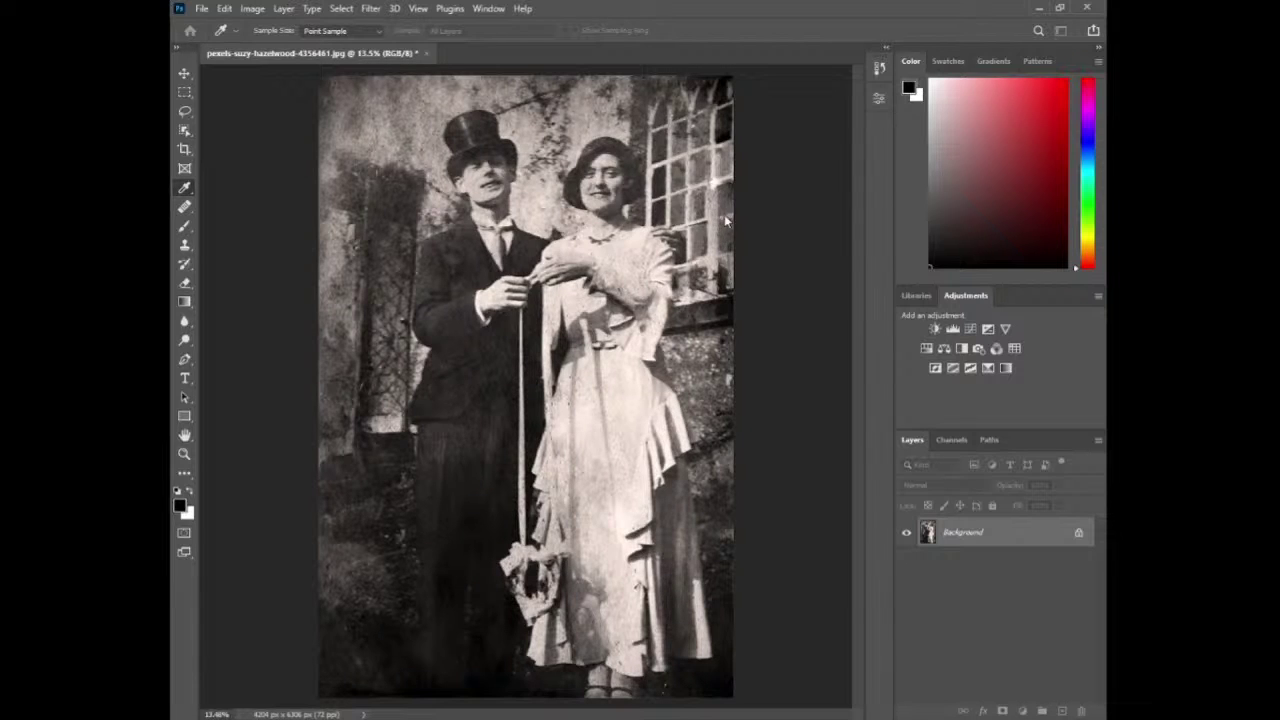
pyautogui.press('j')
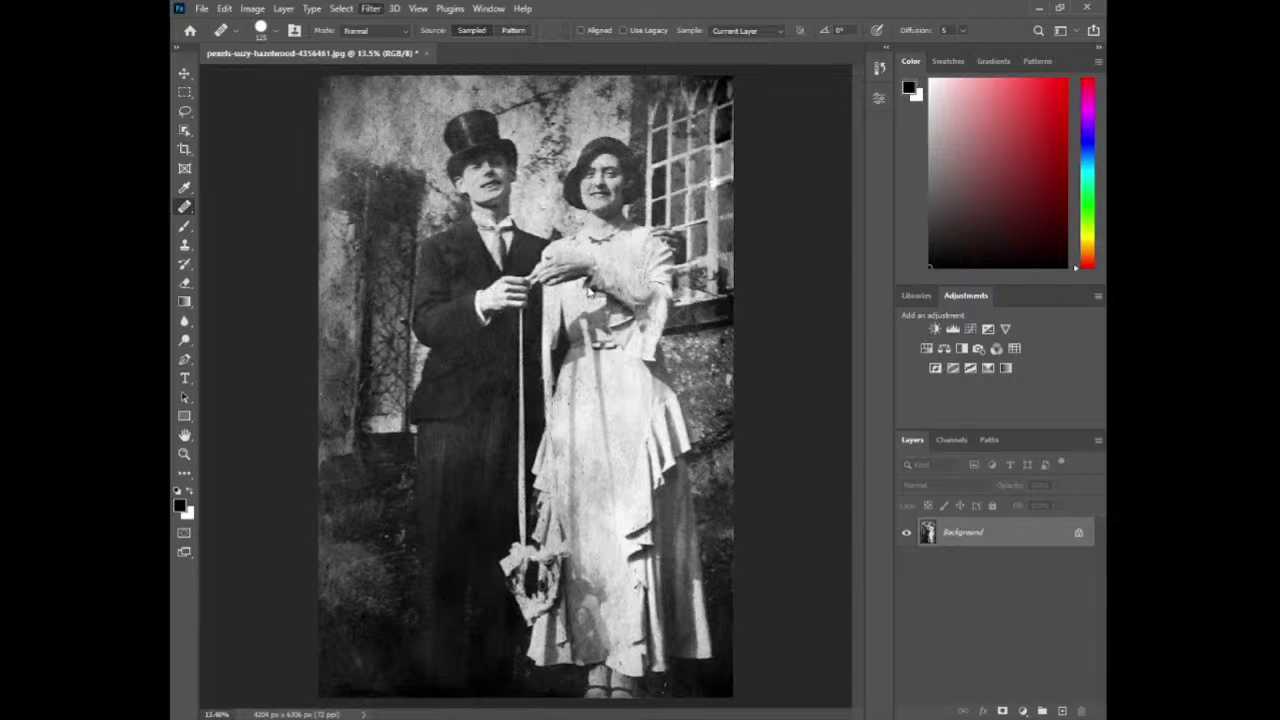
pyautogui.click(585, 321)
pyautogui.press('h')
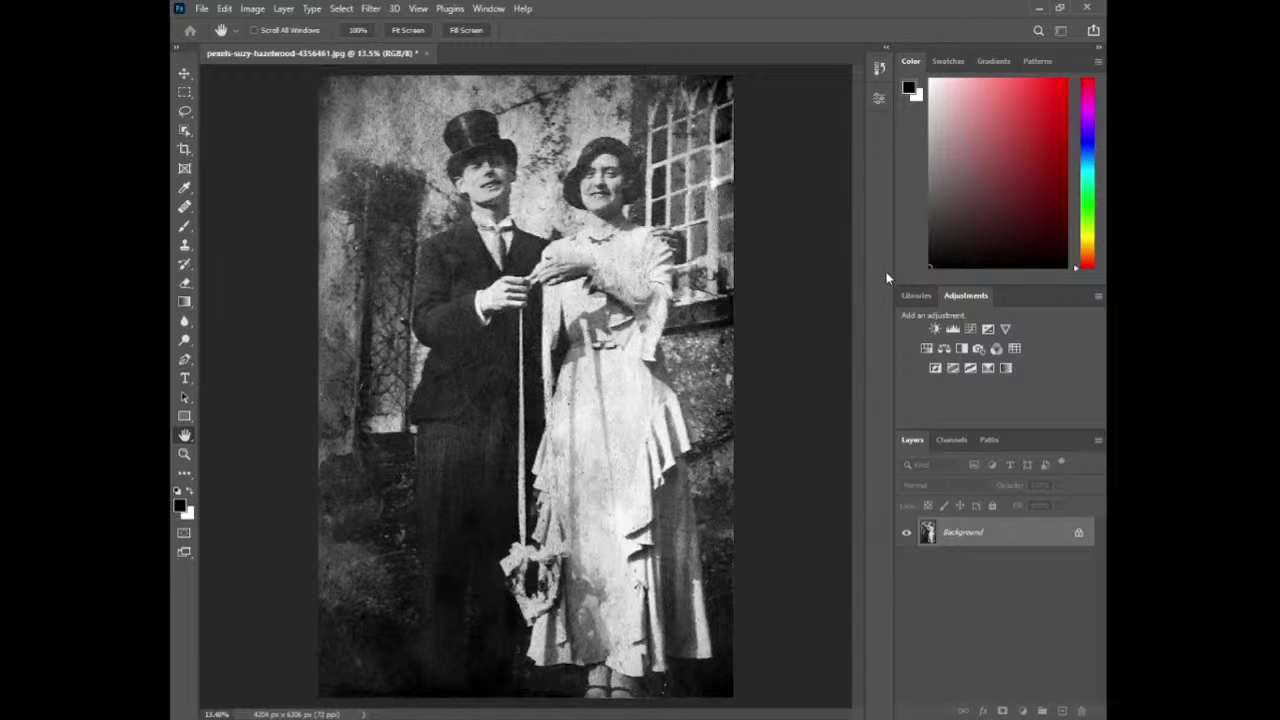
pyautogui.press('j')
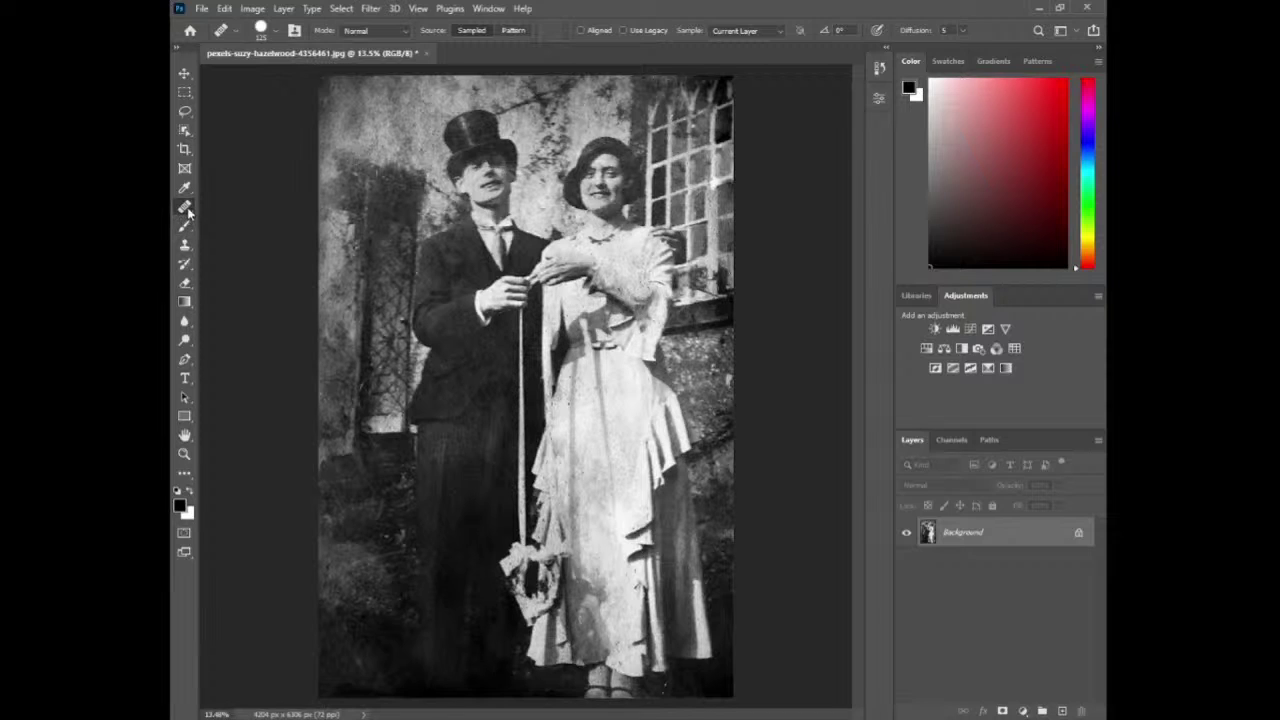
# - Switch from the Healing Brush to the Spot Healing Brush
pyautogui.click(248, 211)
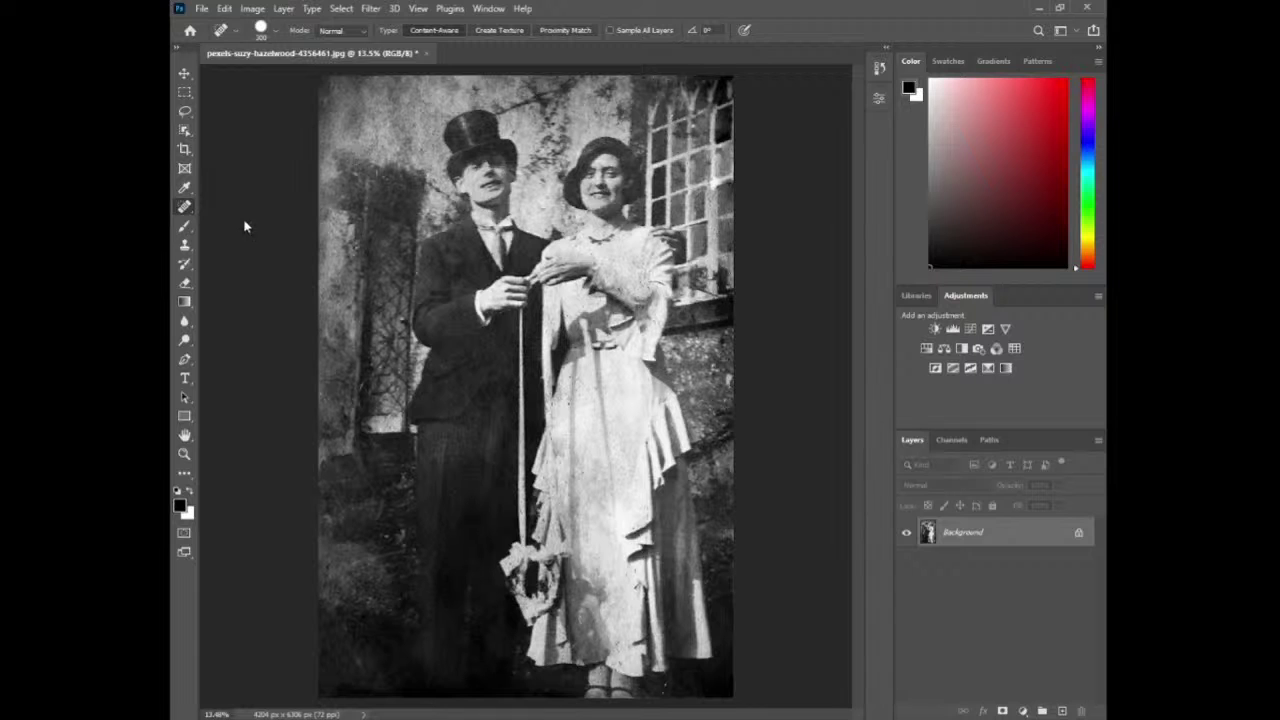
# - Switch to the Healing Brush with a sampled source and heal the specks on the wall above the dark doorway
pyautogui.hotkey('shift', 'j')
pyautogui.scroll(1, 392, 213)
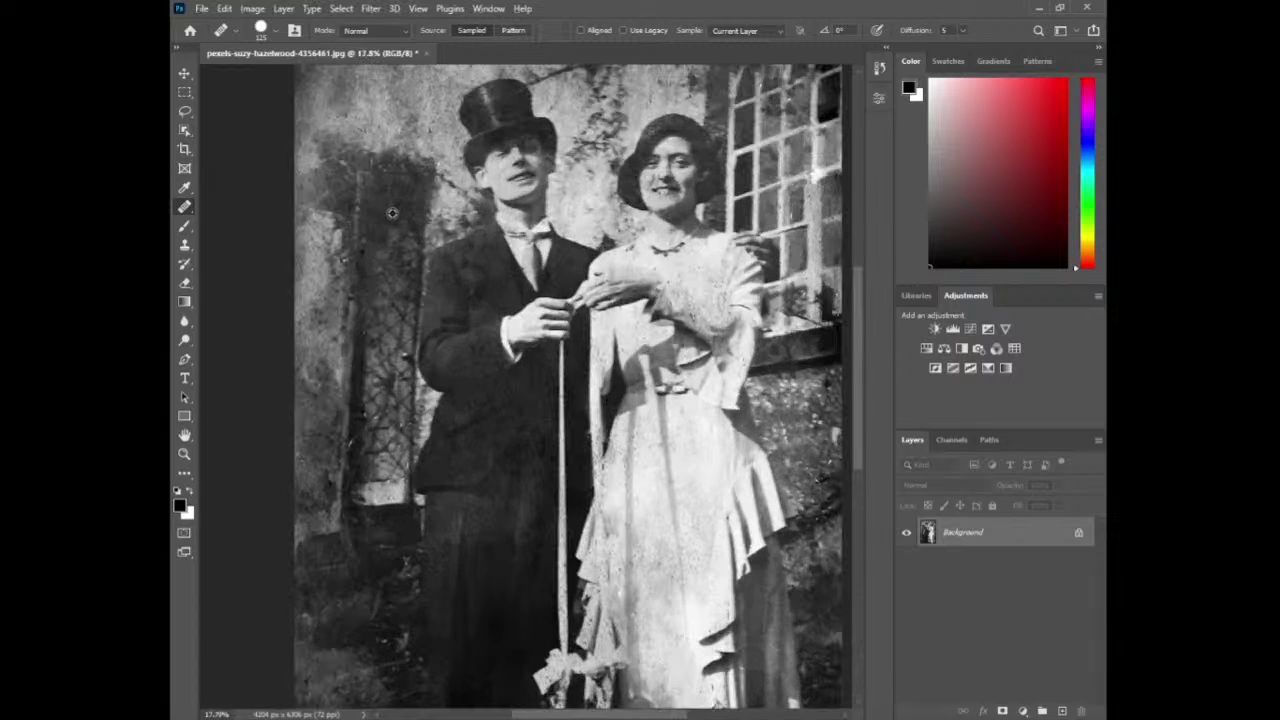
pyautogui.scroll(2, 392, 213)
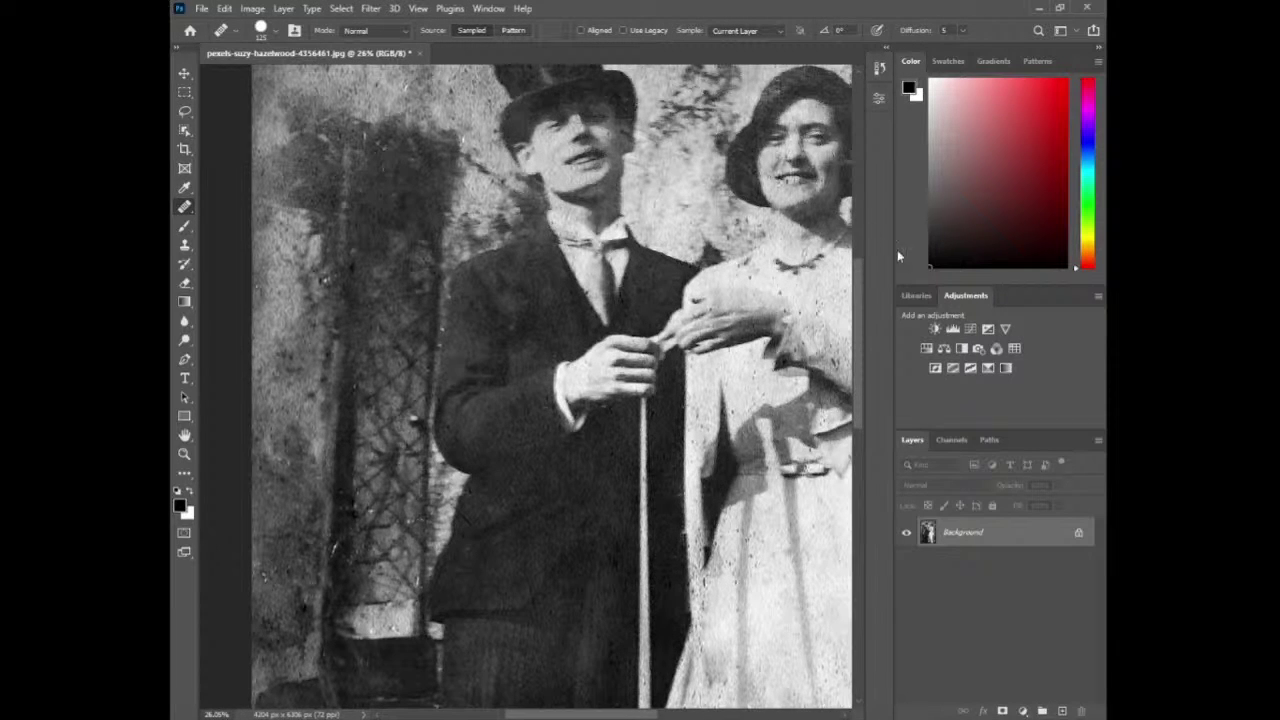
pyautogui.moveTo(862, 280); pyautogui.dragTo(867, 241)
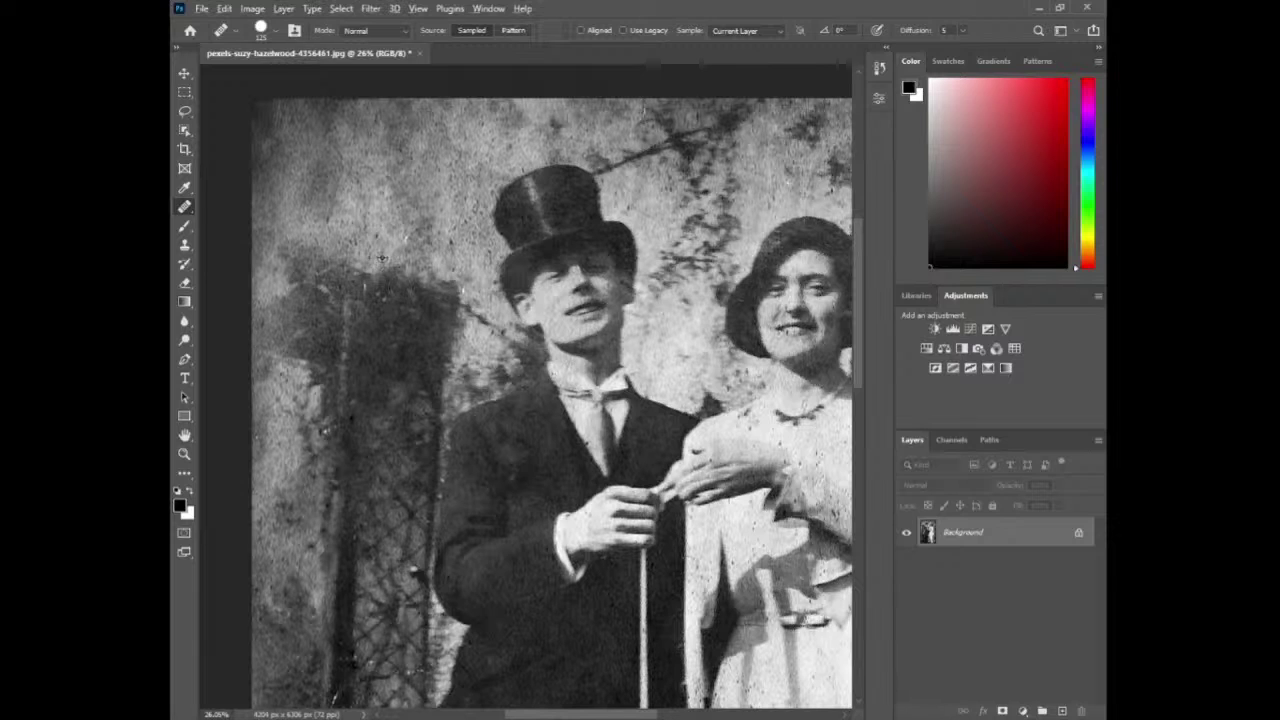
pyautogui.keyDown('alt'); pyautogui.click(380, 240); pyautogui.keyUp('alt')
pyautogui.click(403, 243)
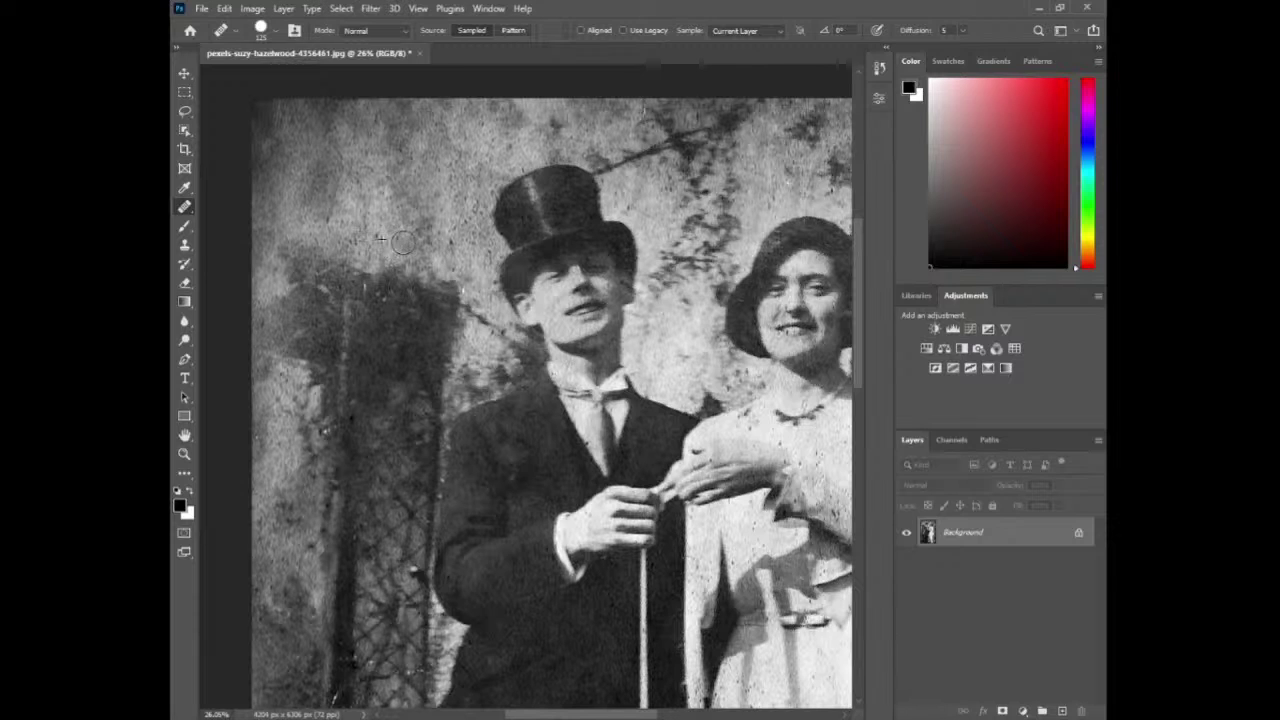
# - Heal the light specks on the dark doorway beside the man using nearby sampled texture
pyautogui.keyDown('alt'); pyautogui.click(342, 287); pyautogui.keyUp('alt')
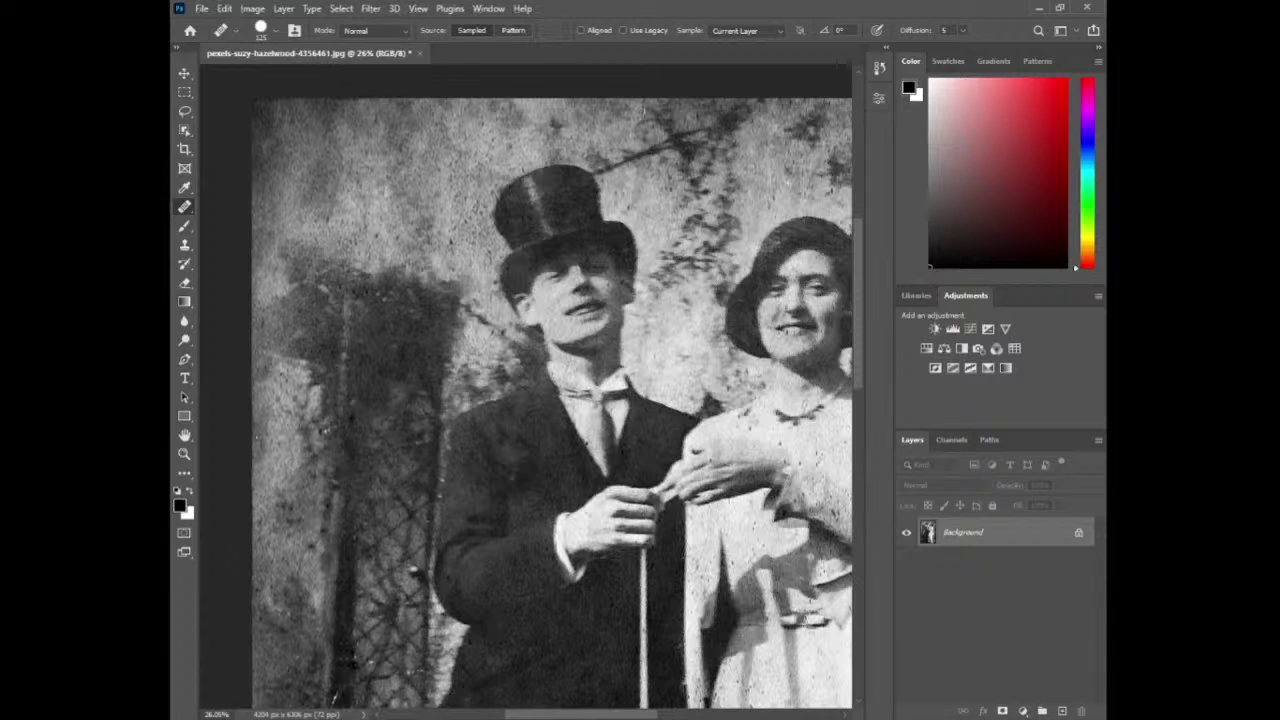
pyautogui.moveTo(360, 409)
pyautogui.mouseDown()
pyautogui.moveTo(420, 431)
pyautogui.moveTo(450, 407)
pyautogui.moveTo(371, 419)
pyautogui.mouseUp()
pyautogui.click(365, 417)
pyautogui.click(397, 486)
# - Heal the white specks along the lower lattice and the ledge beneath it with texture sampled from the adjacent wall
pyautogui.scroll(-5, 392, 470)
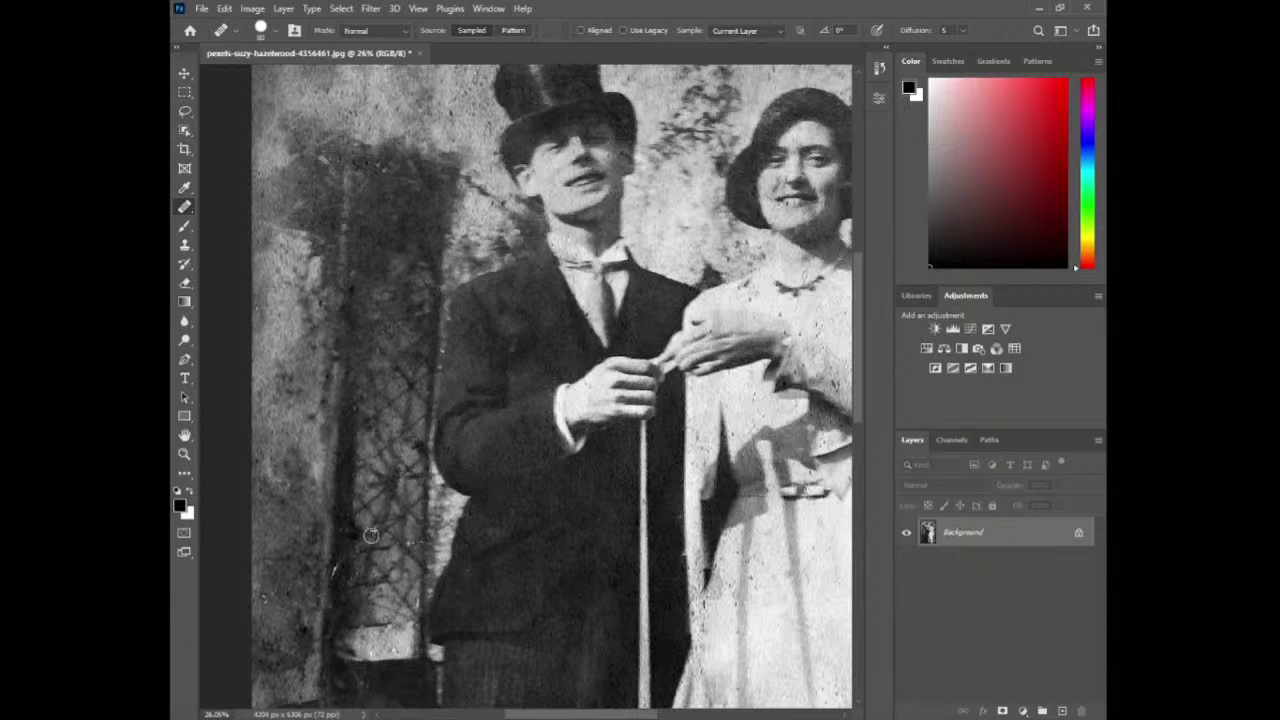
pyautogui.keyDown('alt'); pyautogui.click(306, 569); pyautogui.keyUp('alt')
pyautogui.moveTo(337, 567); pyautogui.dragTo(336, 572)
pyautogui.scroll(-3, 332, 560)
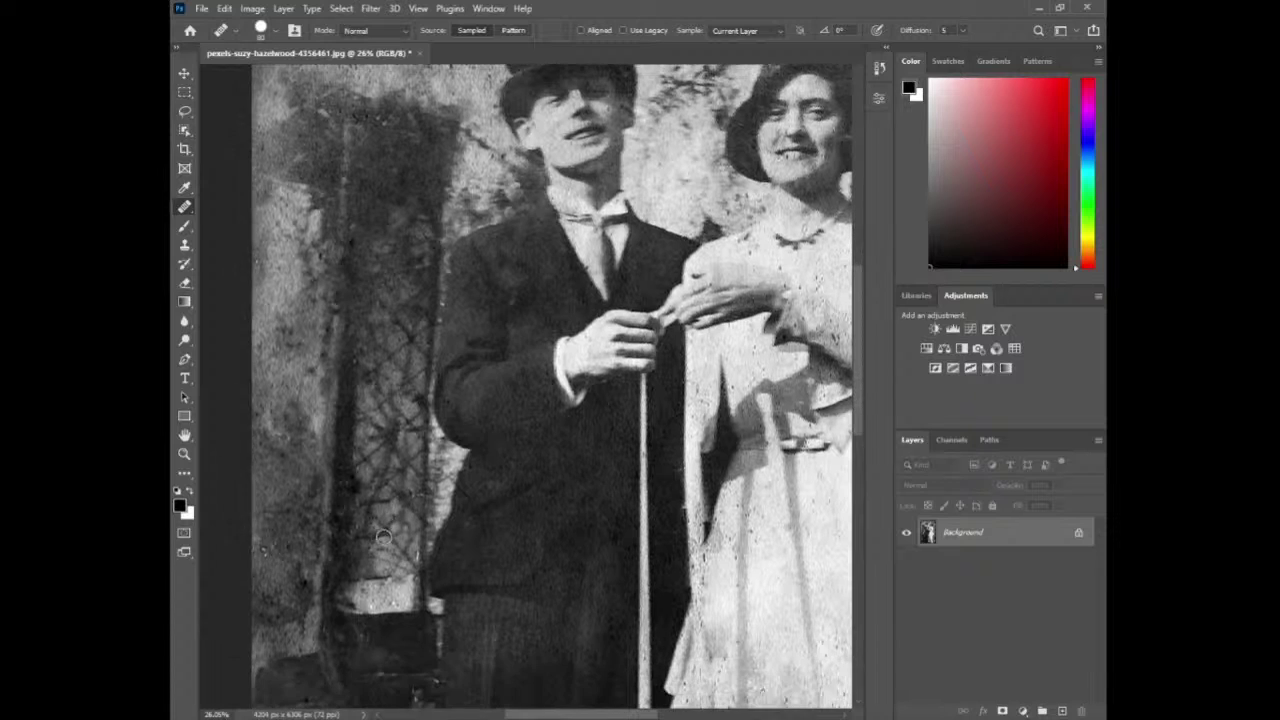
pyautogui.scroll(-3, 327, 518)
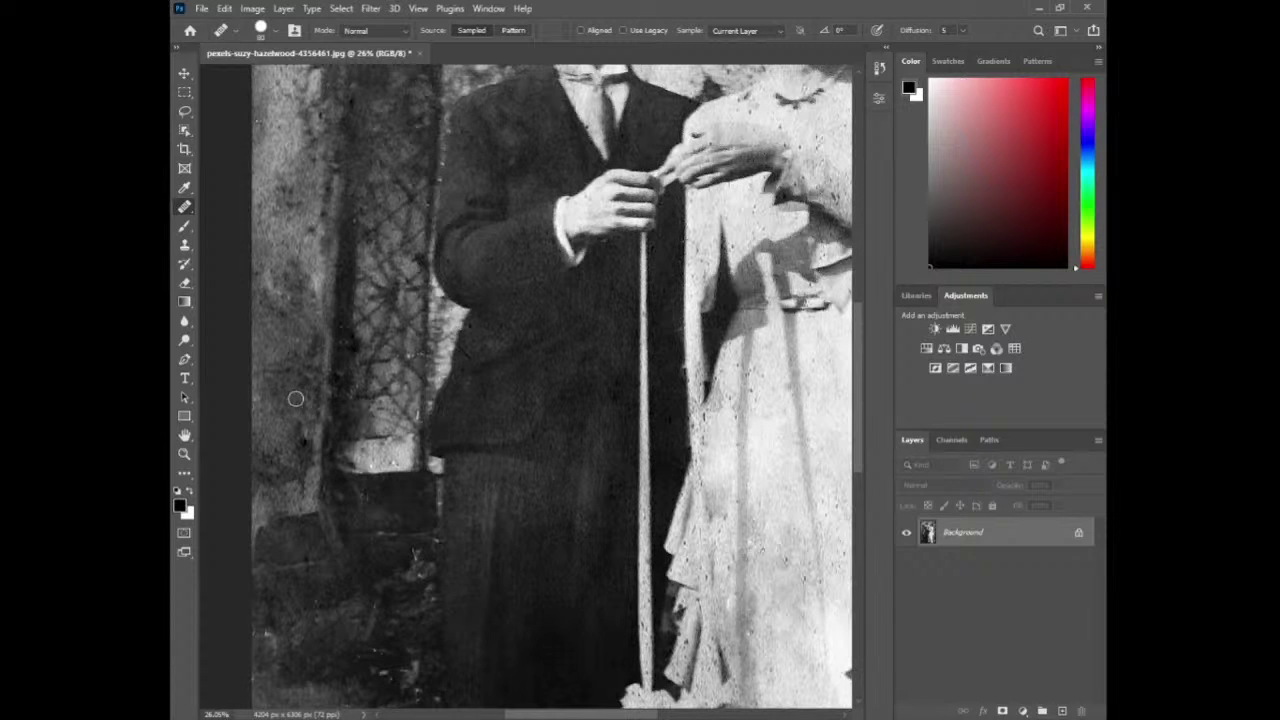
pyautogui.click(346, 472)
# - Heal the white marks on the dark ground beside the man's trousers with clean texture sampled nearby
pyautogui.scroll(-5, 366, 495)
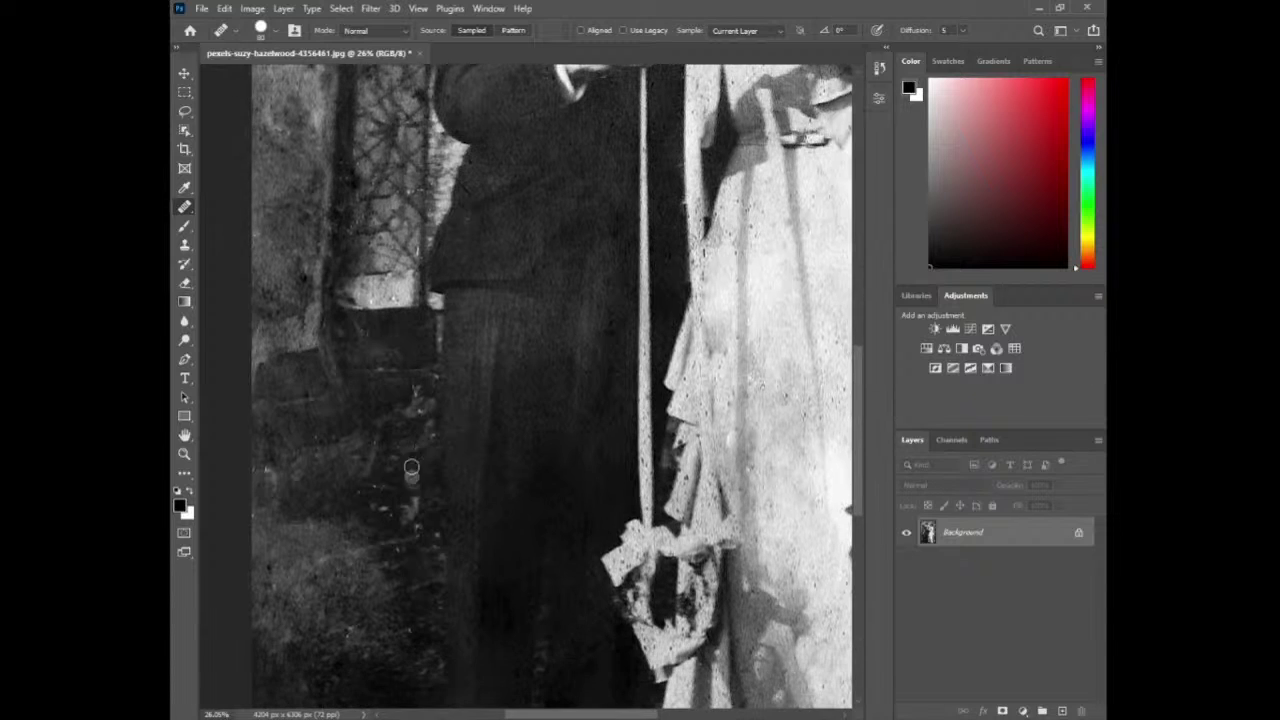
pyautogui.keyDown('alt'); pyautogui.click(391, 395); pyautogui.keyUp('alt')
pyautogui.moveTo(413, 390); pyautogui.dragTo(428, 438)
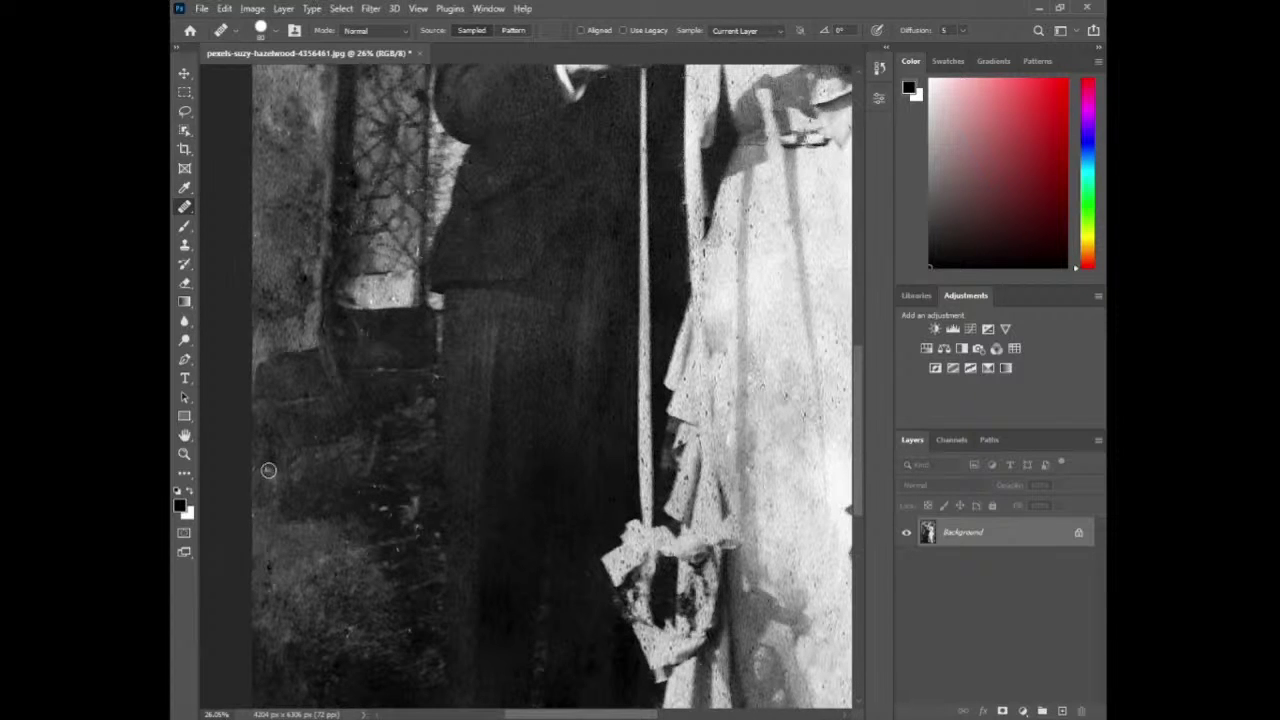
pyautogui.keyDown('alt'); pyautogui.click(346, 506); pyautogui.keyUp('alt')
pyautogui.moveTo(366, 507); pyautogui.dragTo(389, 517)
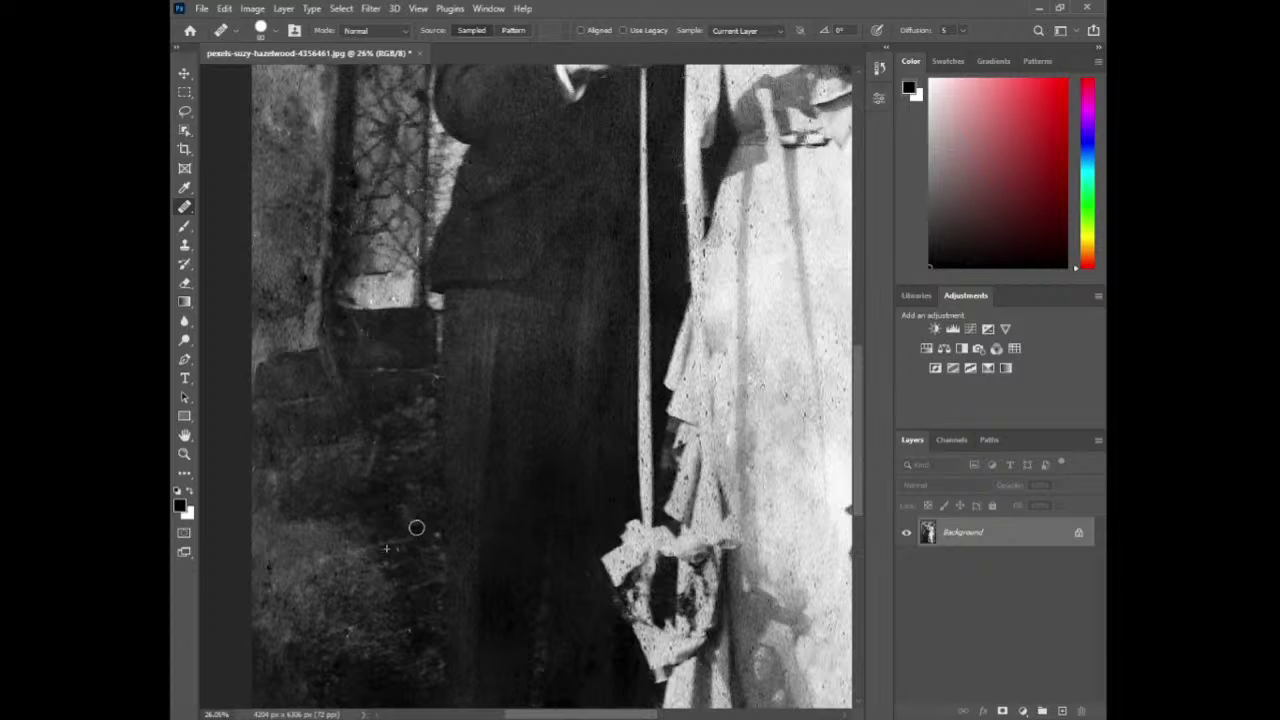
# - Heal the dark specks on the long white walking stick with a sample taken from its shaft
pyautogui.scroll(-2, 407, 537)
pyautogui.scroll(-10, 407, 537)
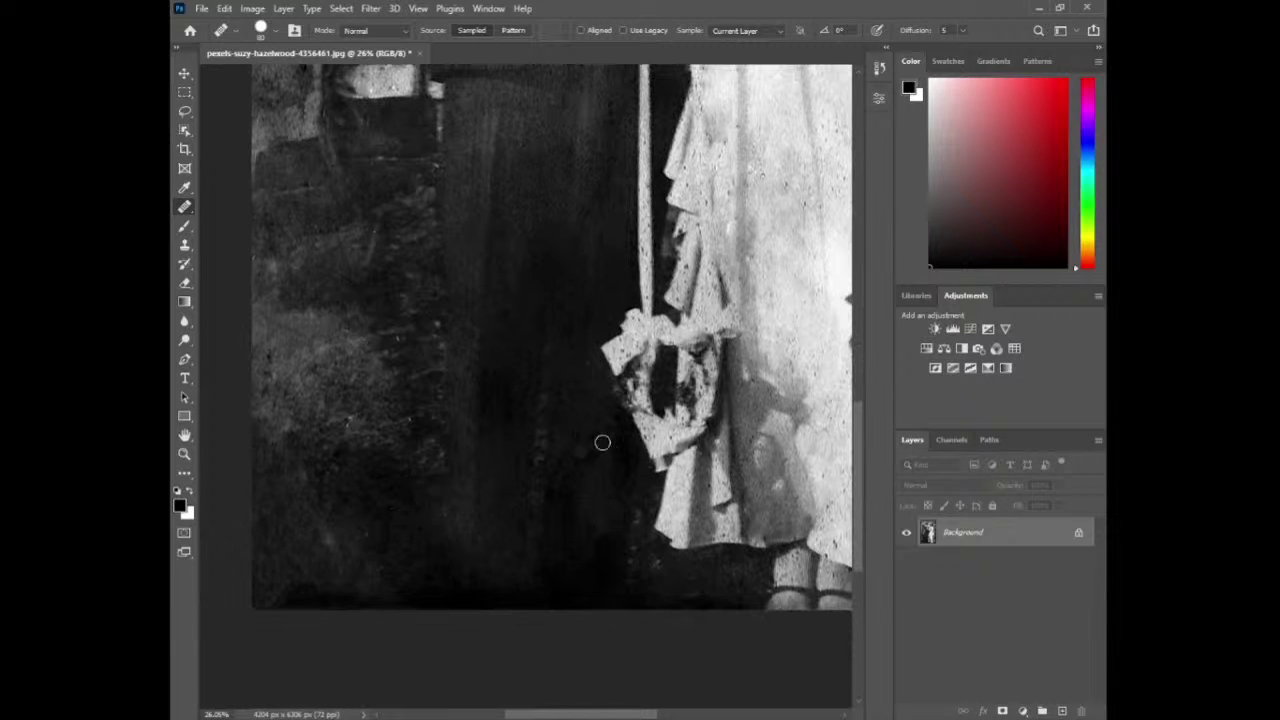
pyautogui.moveTo(563, 714); pyautogui.dragTo(614, 710)
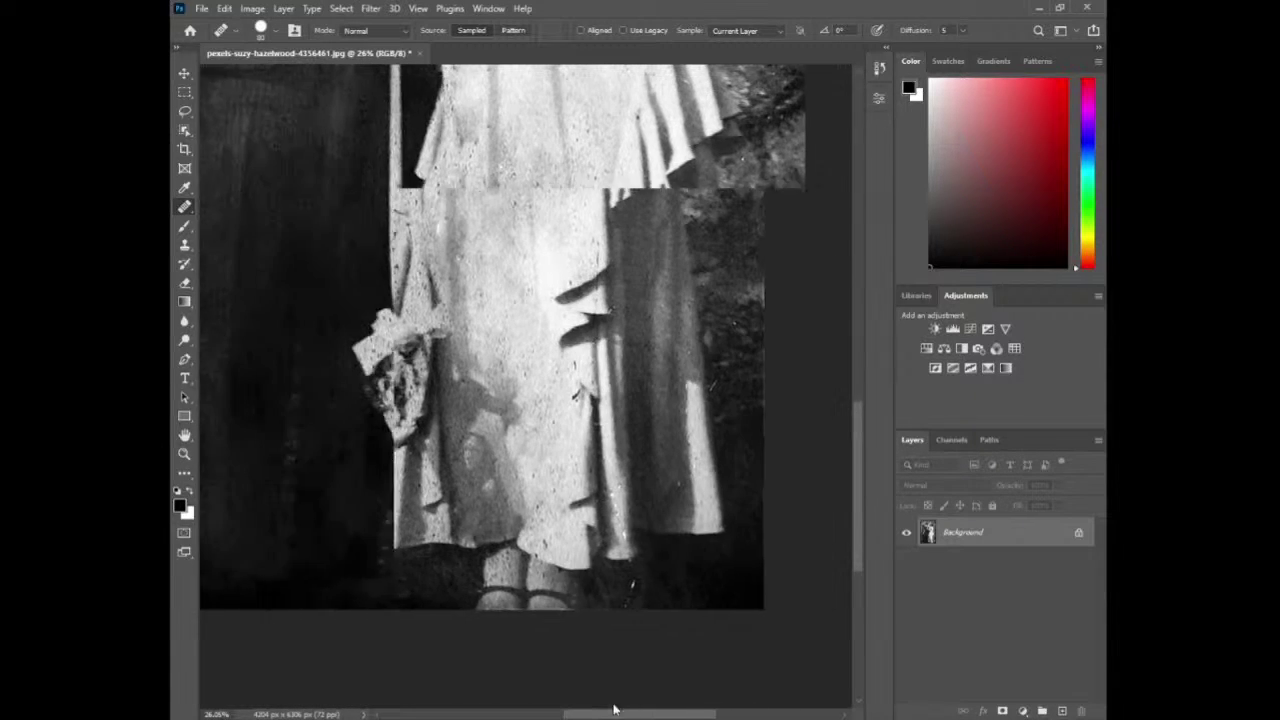
pyautogui.scroll(6, 556, 513)
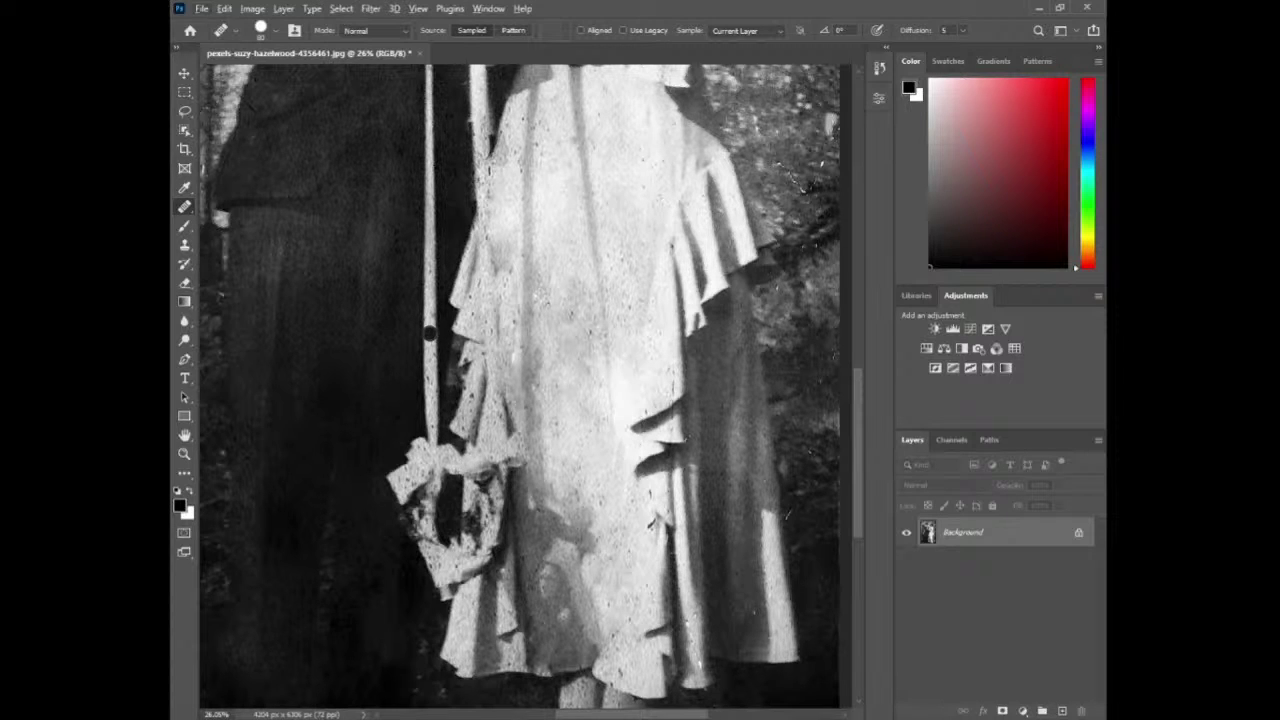
pyautogui.click(430, 333)
pyautogui.keyDown('alt'); pyautogui.click(430, 333); pyautogui.keyUp('alt')
pyautogui.moveTo(432, 279); pyautogui.dragTo(430, 316)
# - Heal the damaged edge of the woman's hanging sleeve down to the waist of her skirt
pyautogui.scroll(5, 443, 333)
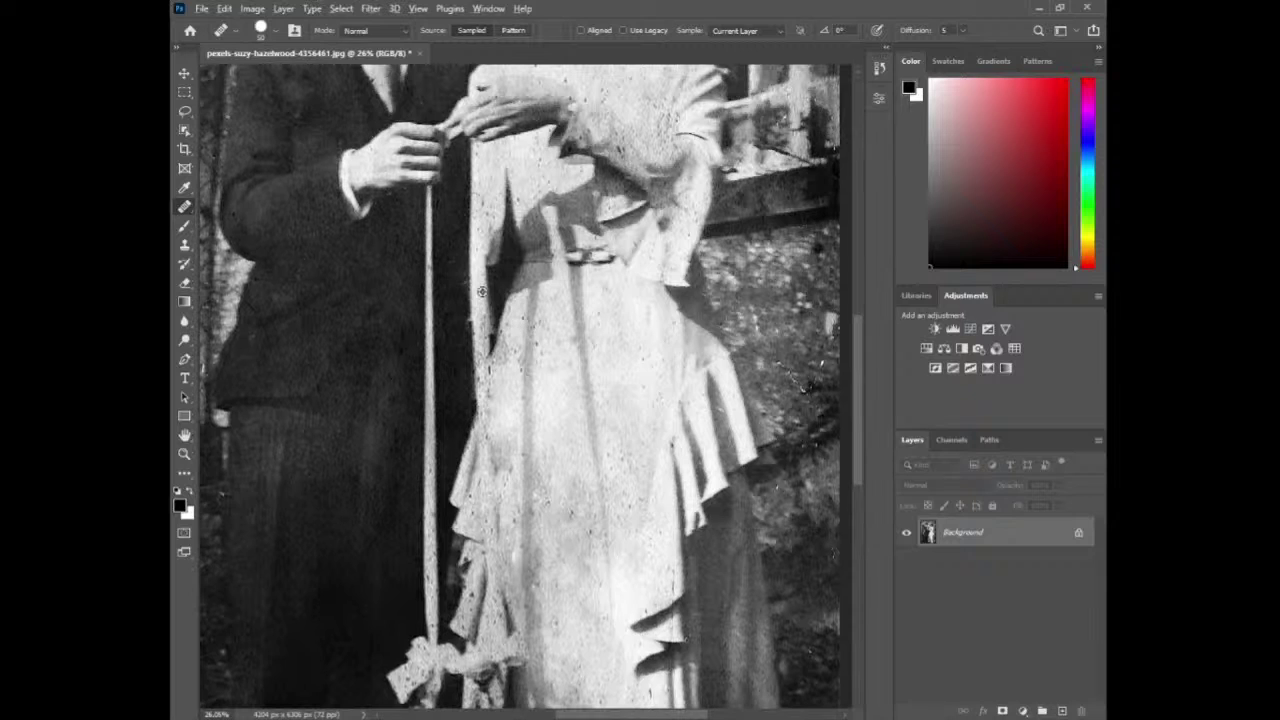
pyautogui.keyDown('alt'); pyautogui.click(475, 297); pyautogui.keyUp('alt')
pyautogui.moveTo(478, 325); pyautogui.dragTo(484, 381)
pyautogui.moveTo(480, 312); pyautogui.dragTo(488, 394)
# - Heal the dark marks beside the lower ruffle on the front of the woman's dress
pyautogui.scroll(-5, 630, 415)
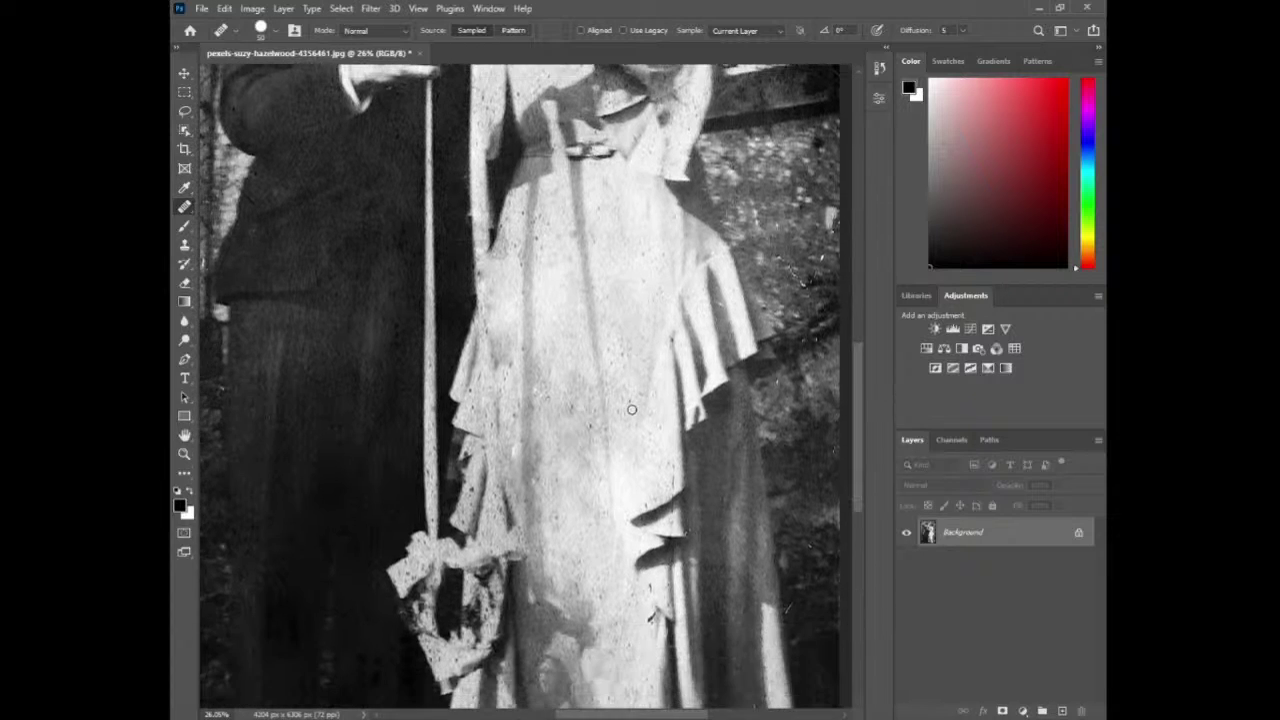
pyautogui.scroll(-2, 627, 405)
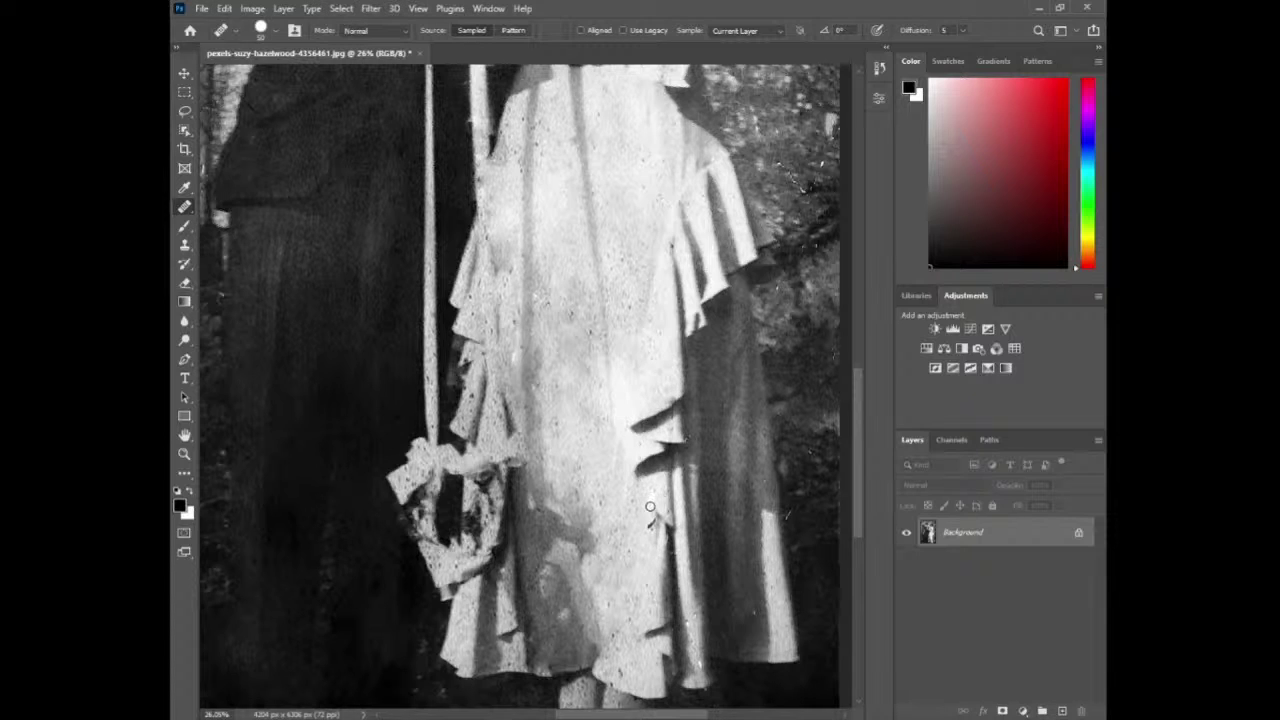
pyautogui.moveTo(650, 505); pyautogui.dragTo(646, 527)
pyautogui.keyDown('alt'); pyautogui.click(651, 491); pyautogui.keyUp('alt')
pyautogui.moveTo(635, 491); pyautogui.dragTo(638, 497)
pyautogui.scroll(-2, 556, 488)
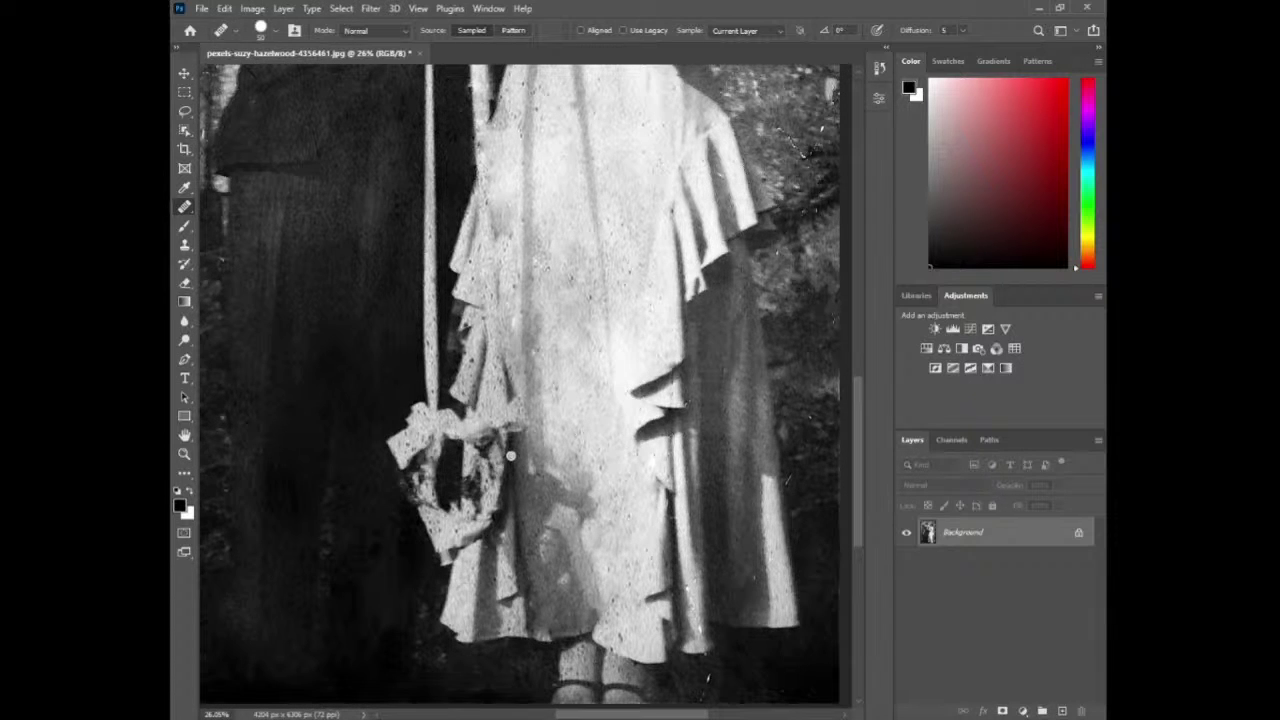
# - Heal remaining specks on the dress's skirt and bodice, and check the whole photo of the couple
pyautogui.scroll(2, 575, 400)
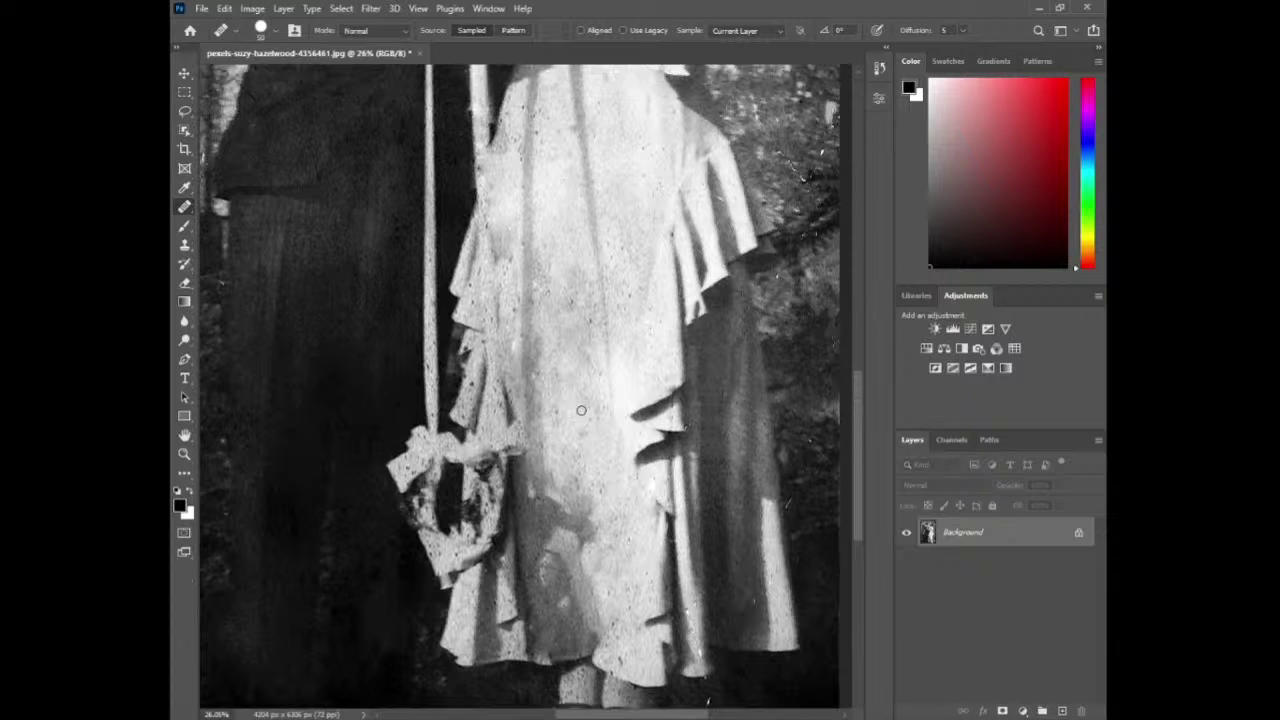
pyautogui.scroll(1, 563, 414)
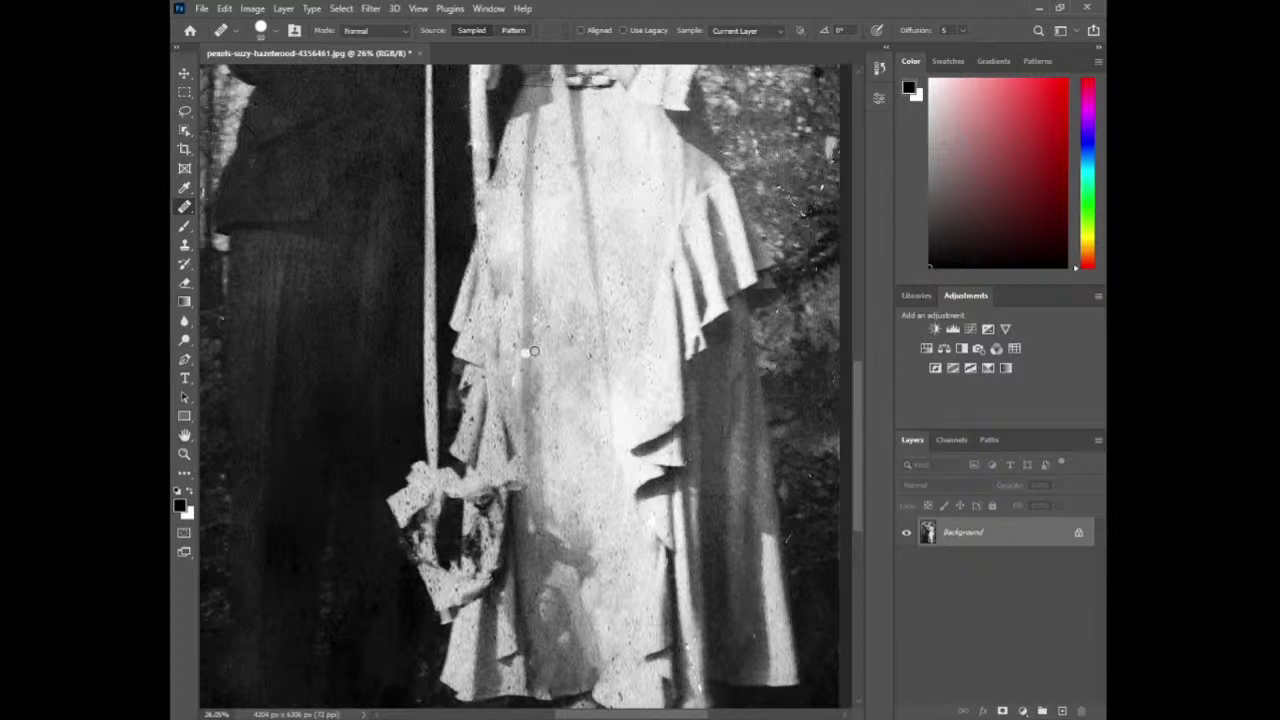
pyautogui.scroll(1, 560, 352)
pyautogui.scroll(3, 563, 352)
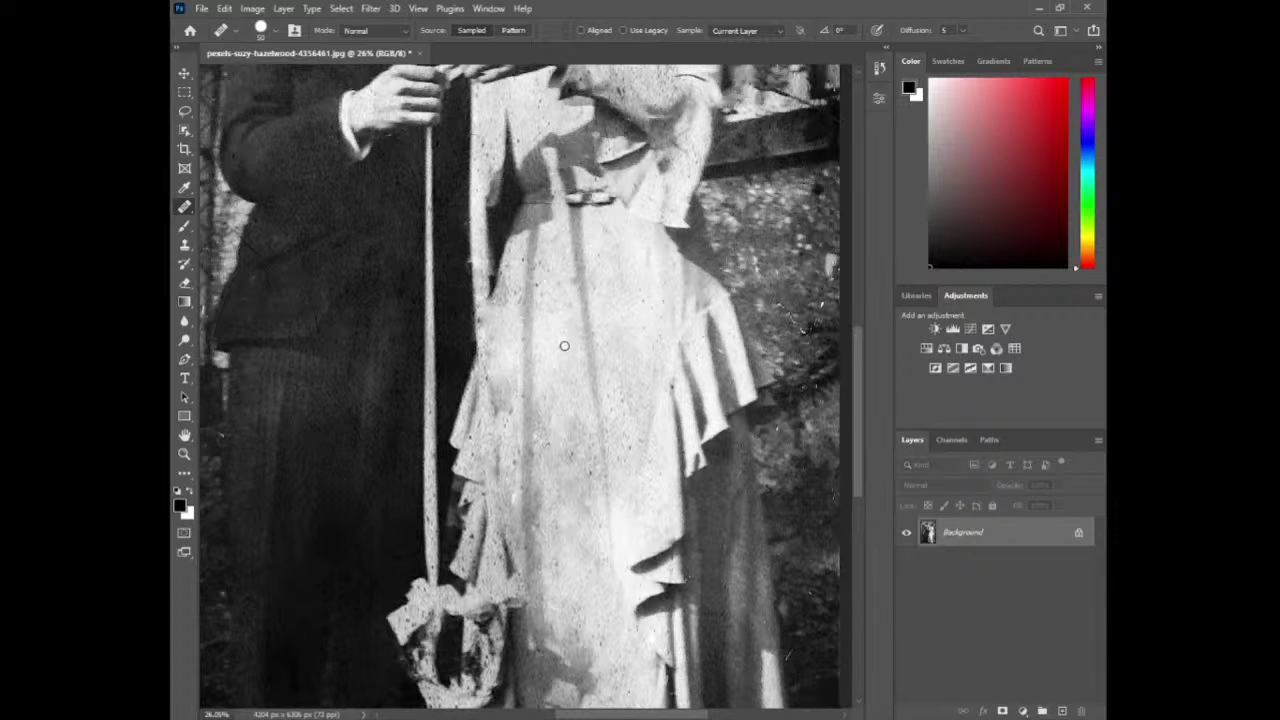
pyautogui.scroll(3, 563, 346)
pyautogui.scroll(7, 565, 350)
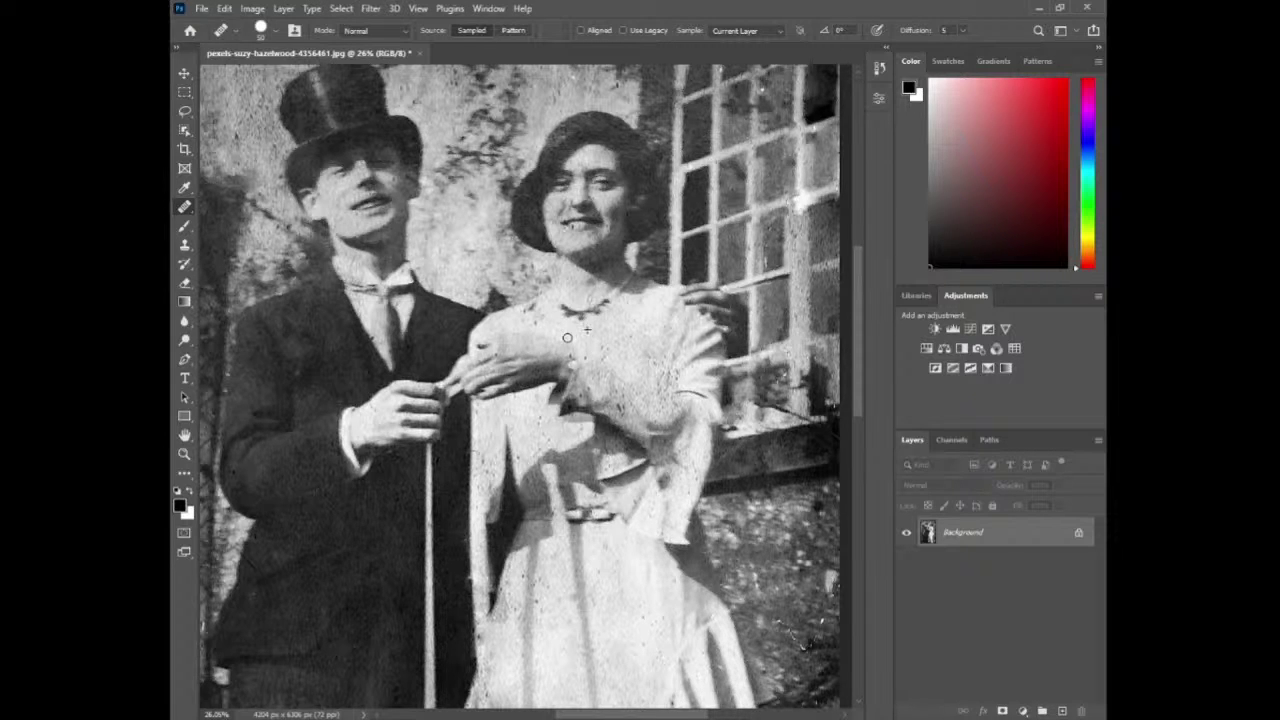
pyautogui.scroll(-4, 565, 325)
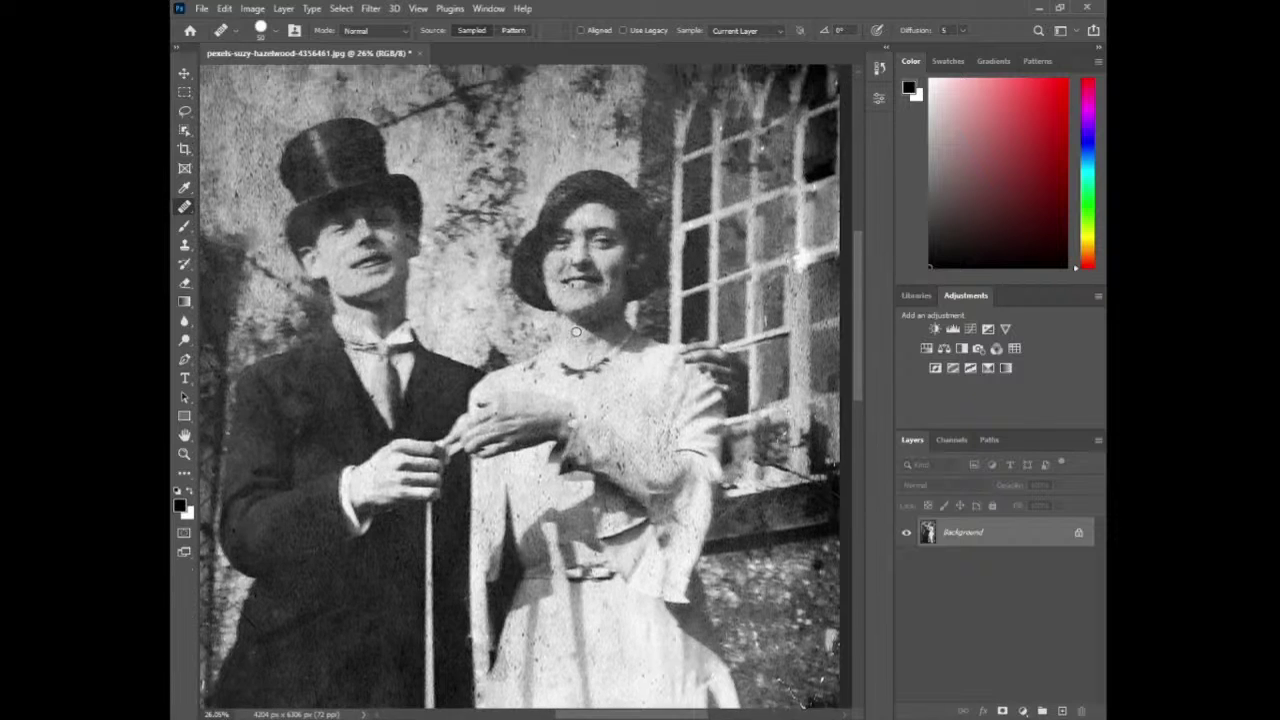
pyautogui.scroll(-3, 568, 332)
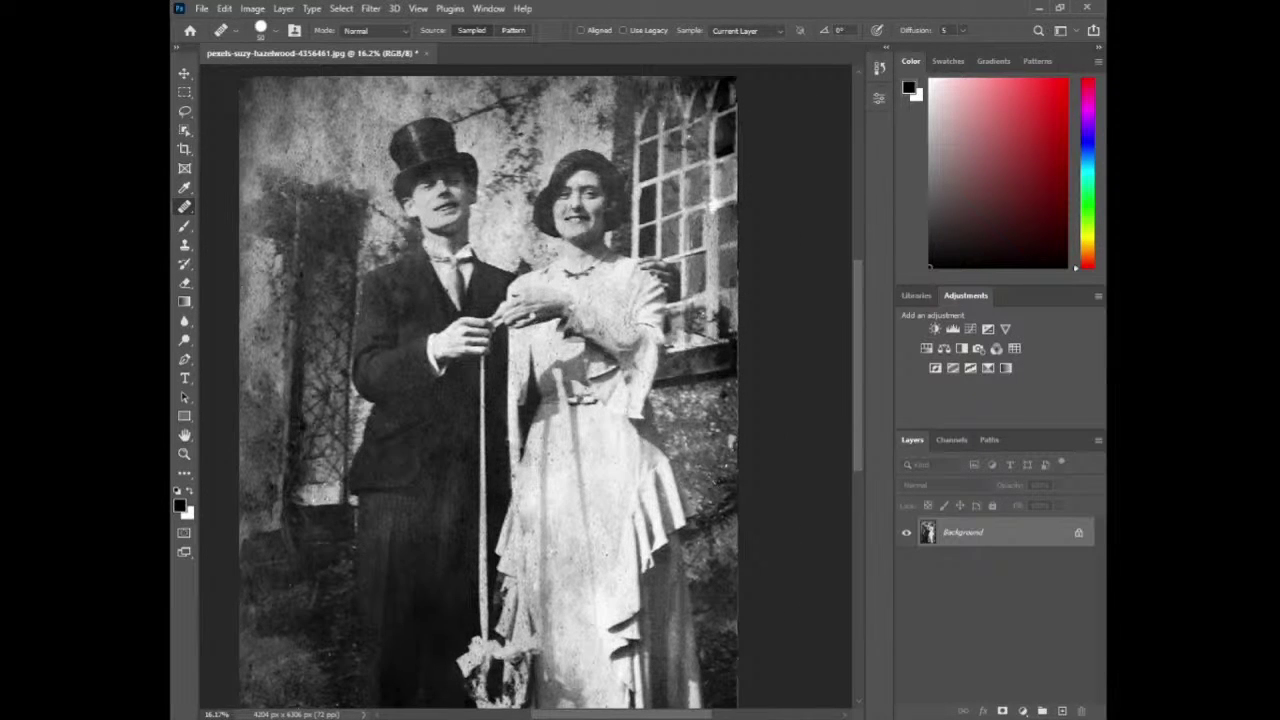
pyautogui.scroll(-4, 519, 326)
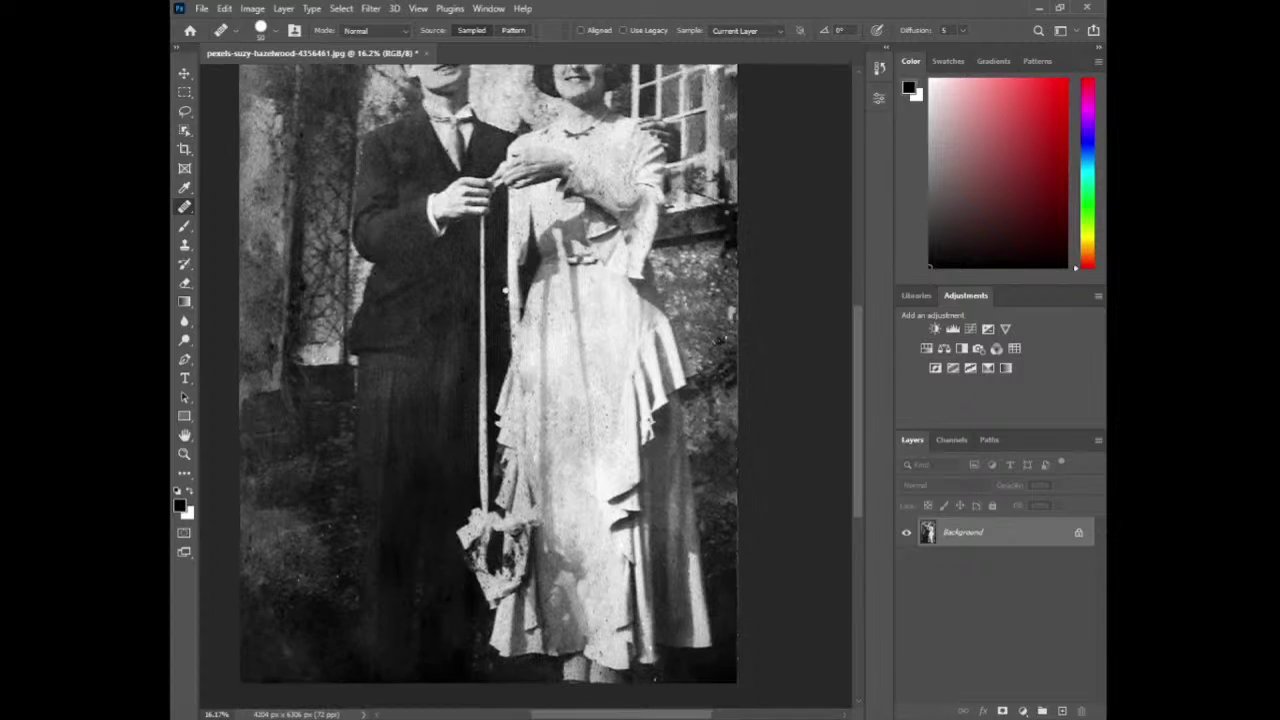
pyautogui.scroll(-1, 466, 322)
pyautogui.scroll(-1, 463, 323)
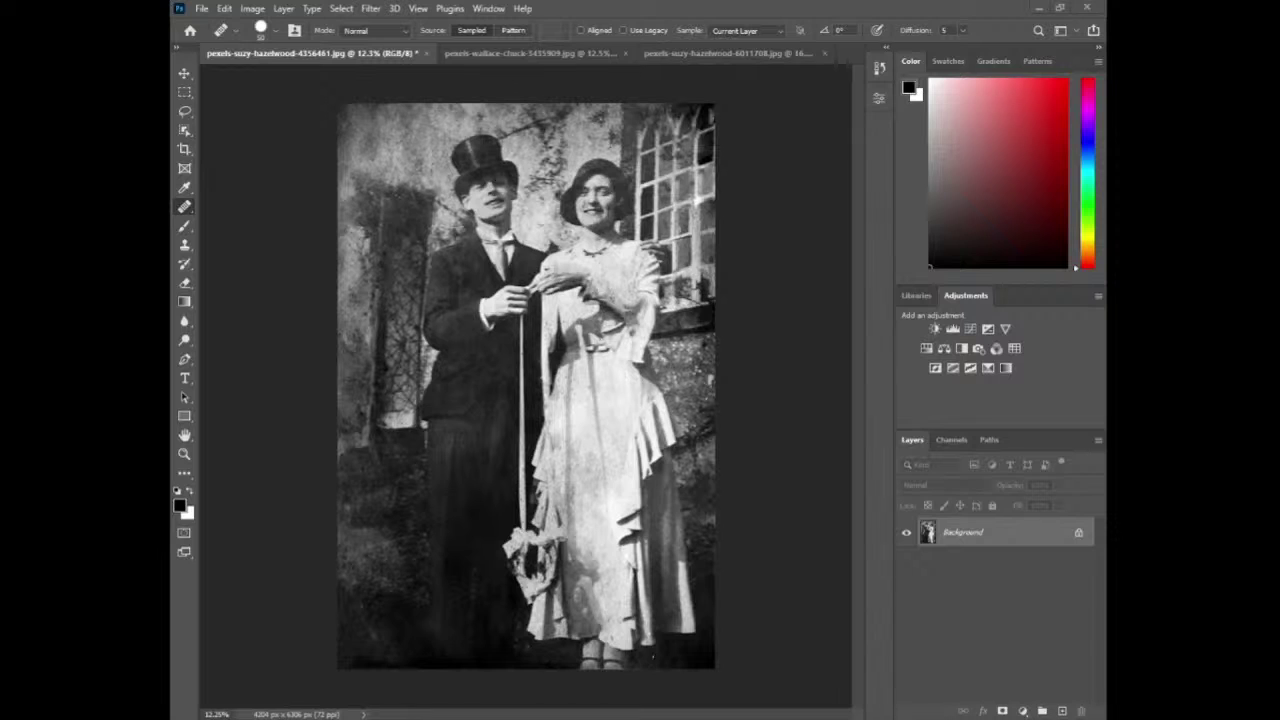
# - Switch to the open portrait of the person with glasses and try a Healing Brush dab on the dark hair
pyautogui.click(533, 55)
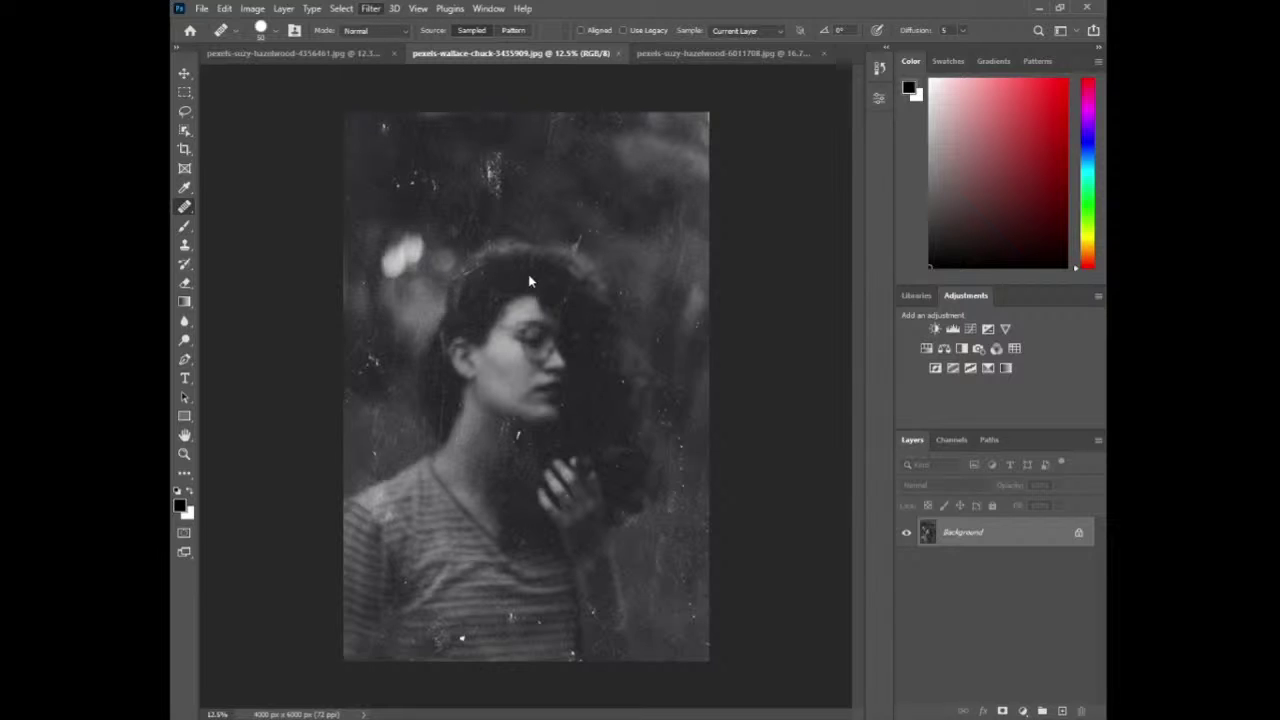
pyautogui.press('h')
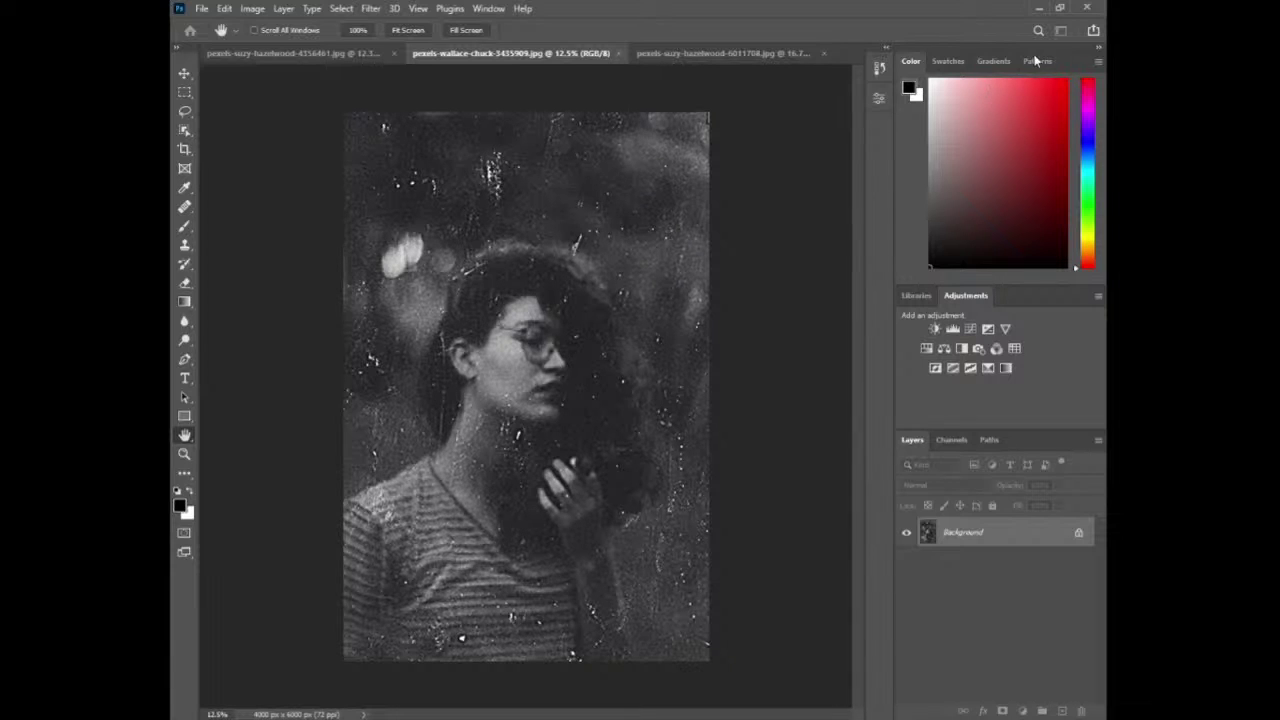
pyautogui.press('j')
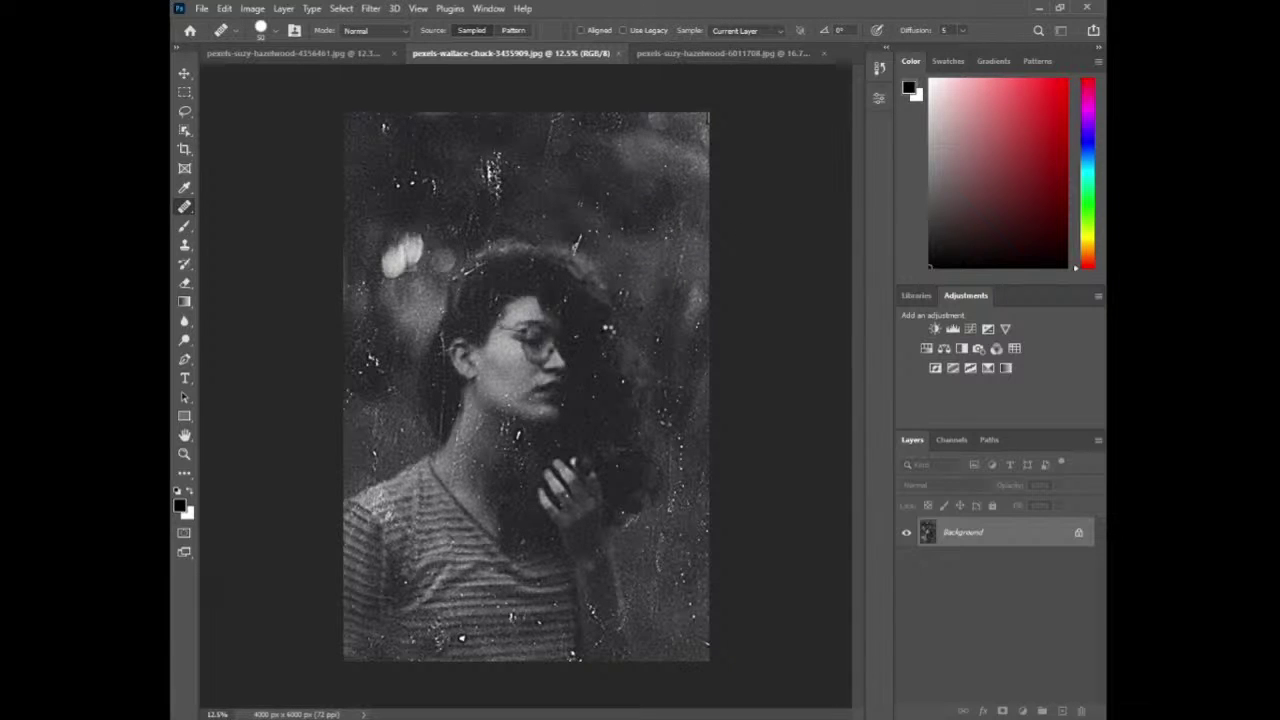
pyautogui.click(600, 334)
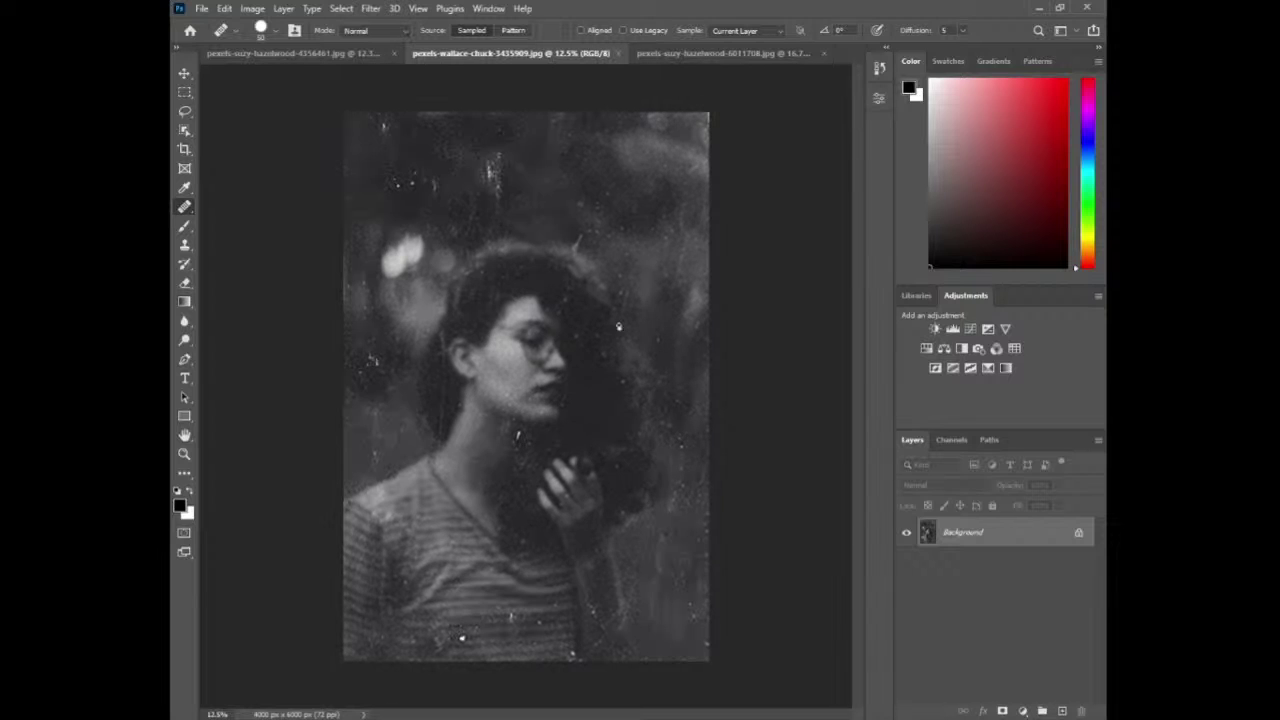
pyautogui.click(239, 35)
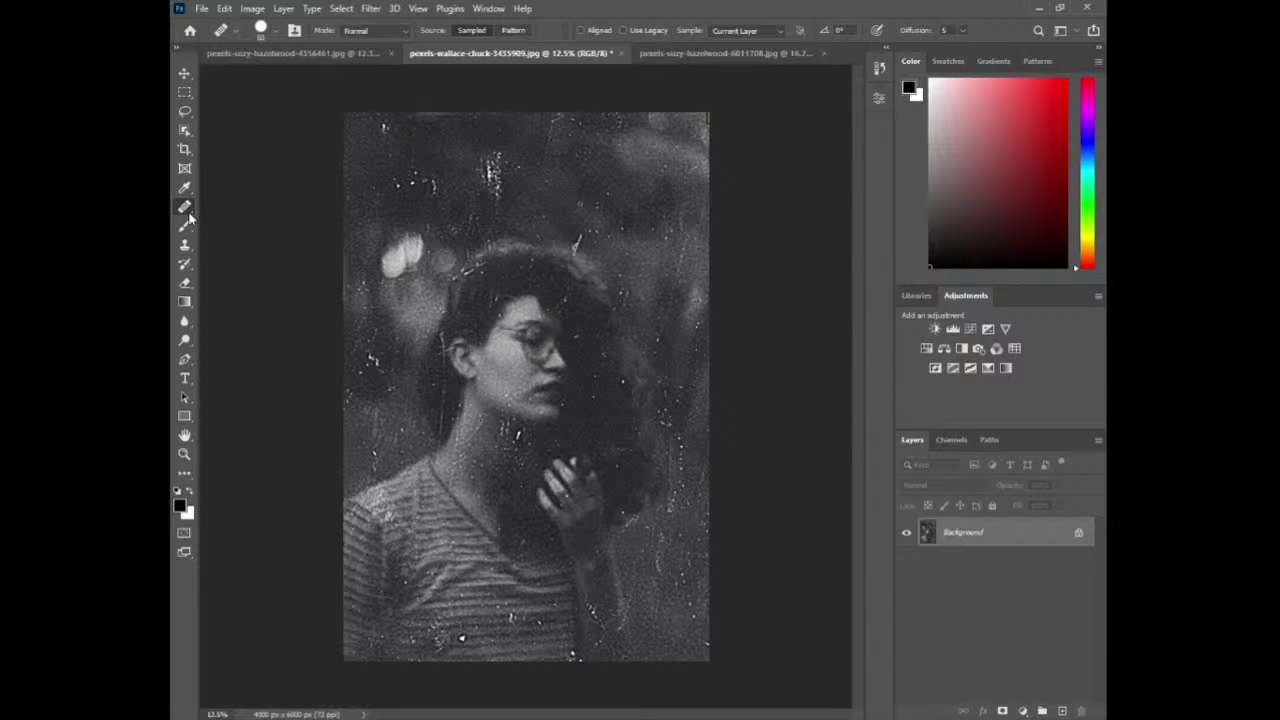
# - Remove the white specks and scratches from the background above the hair with the content-aware Spot Healing Brush
pyautogui.hotkey('shift', 'j')
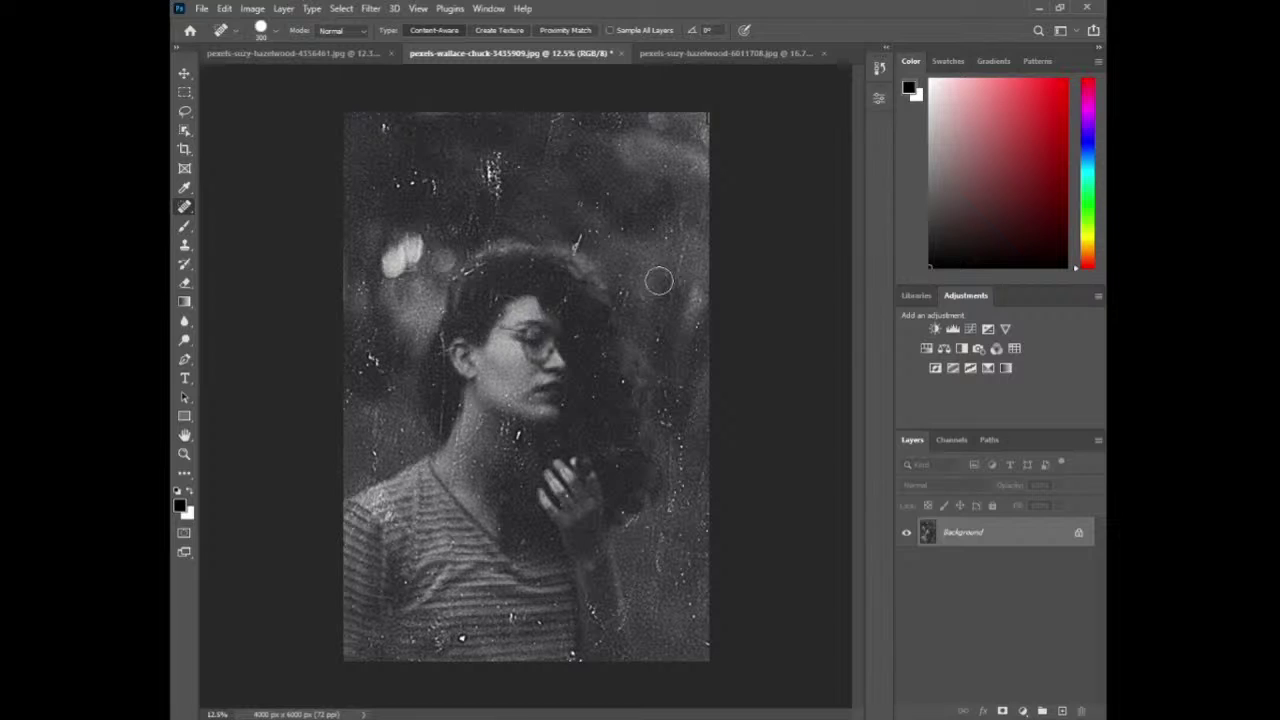
pyautogui.click(384, 135)
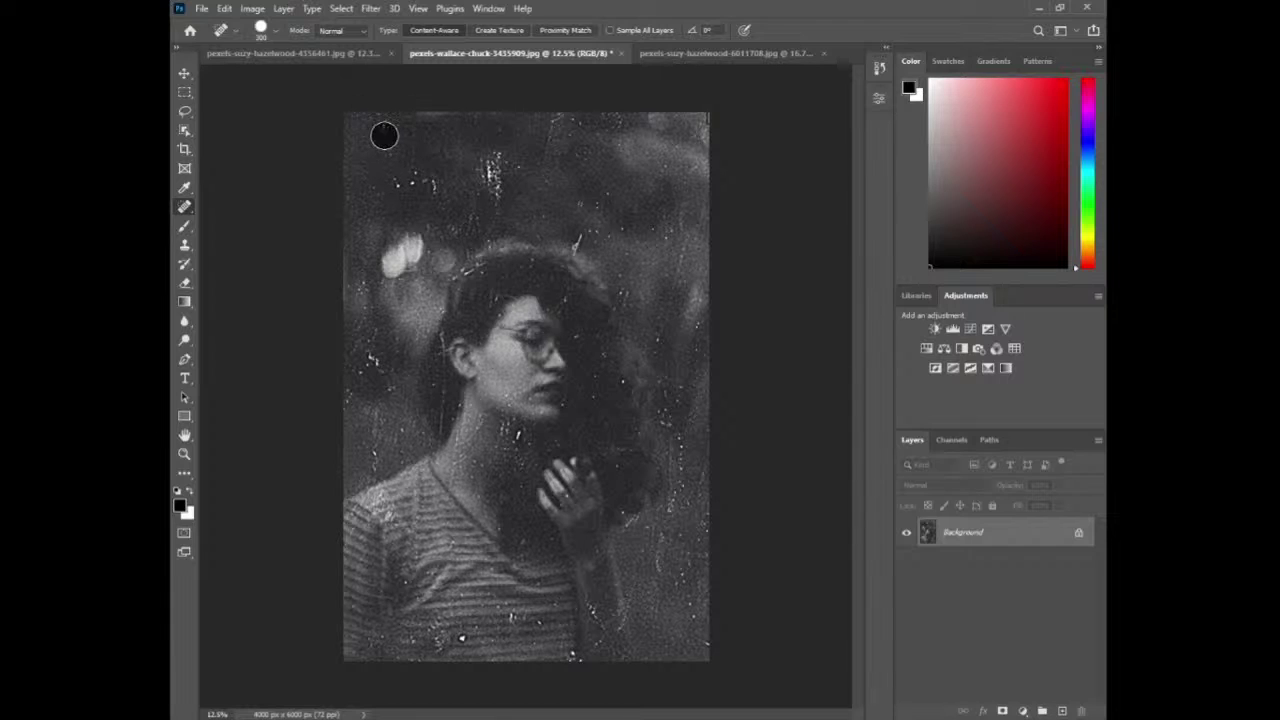
pyautogui.moveTo(388, 176)
pyautogui.mouseDown()
pyautogui.moveTo(435, 186)
pyautogui.moveTo(493, 167)
pyautogui.moveTo(492, 196)
pyautogui.moveTo(510, 145)
pyautogui.moveTo(483, 191)
pyautogui.moveTo(523, 183)
pyautogui.mouseUp()
pyautogui.moveTo(550, 127)
pyautogui.mouseDown()
pyautogui.moveTo(636, 120)
pyautogui.moveTo(557, 143)
pyautogui.moveTo(571, 160)
pyautogui.mouseUp()
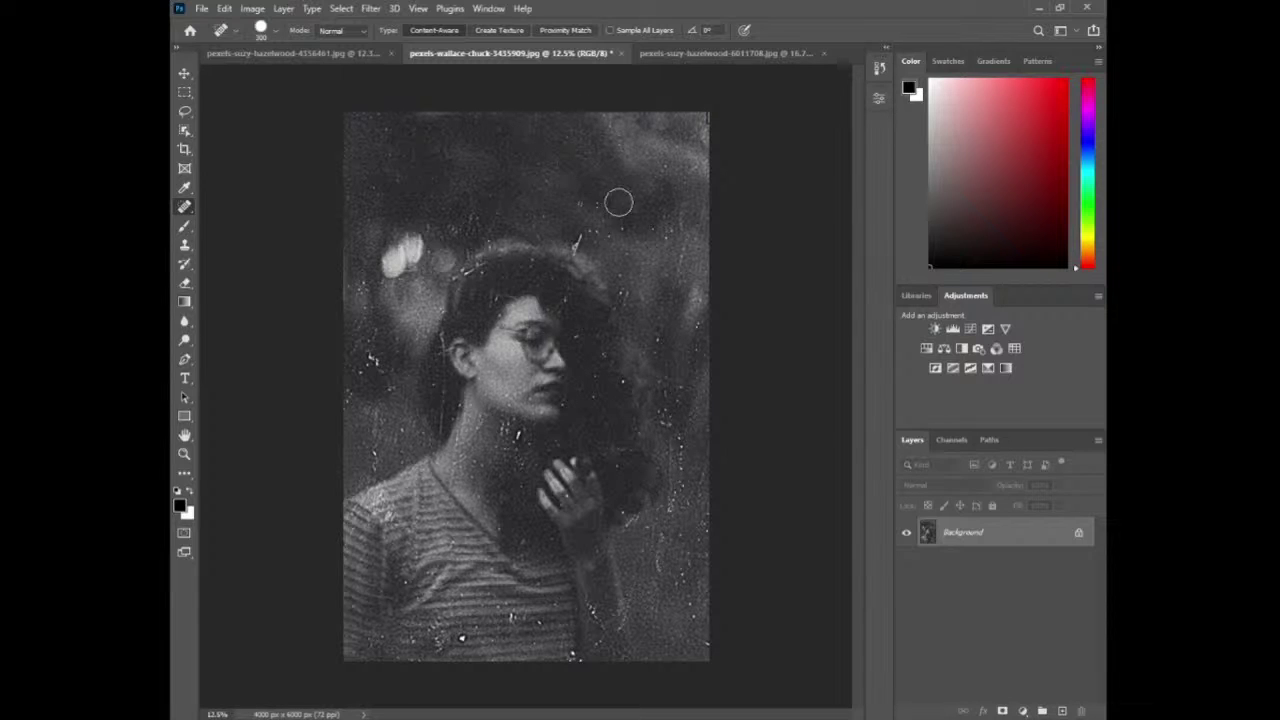
pyautogui.moveTo(586, 249); pyautogui.dragTo(591, 229)
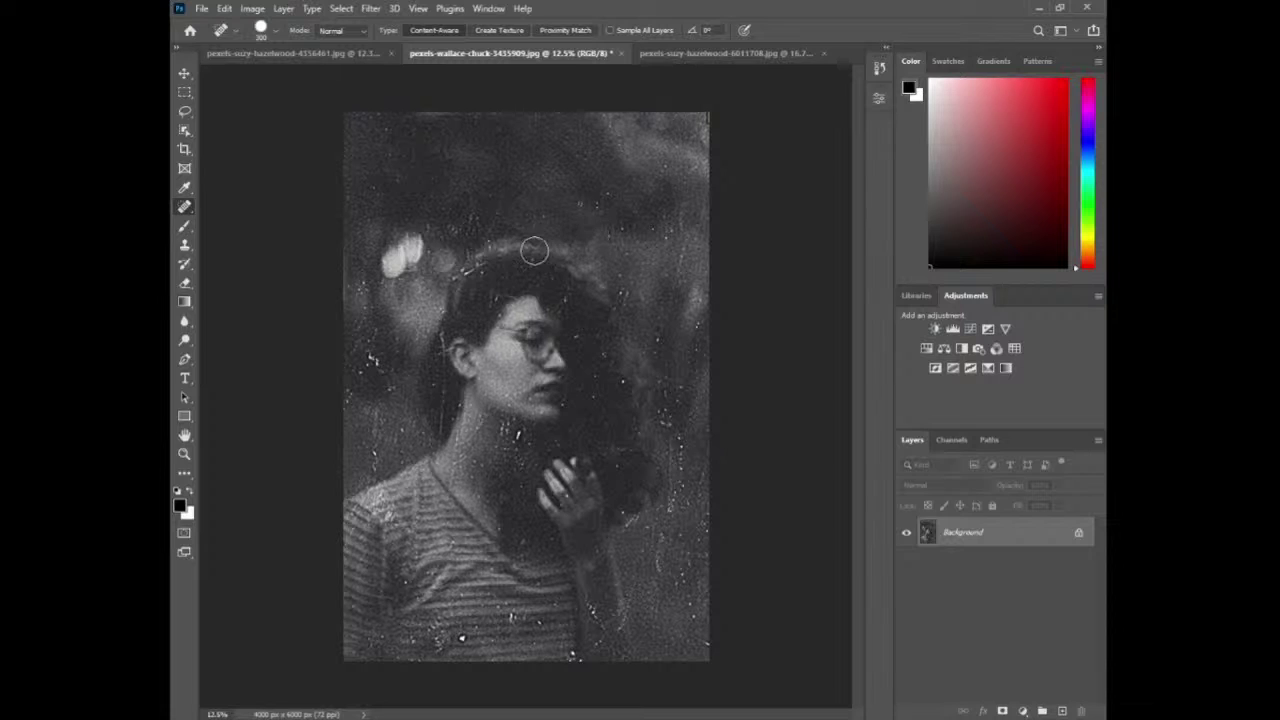
# - Heal the white specks and scratches in the dark hair around the top and both sides of the head
pyautogui.moveTo(476, 272); pyautogui.dragTo(457, 286)
pyautogui.moveTo(592, 368)
pyautogui.mouseDown()
pyautogui.moveTo(596, 403)
pyautogui.moveTo(613, 401)
pyautogui.moveTo(614, 388)
pyautogui.moveTo(595, 394)
pyautogui.moveTo(600, 363)
pyautogui.mouseUp()
pyautogui.click(591, 335)
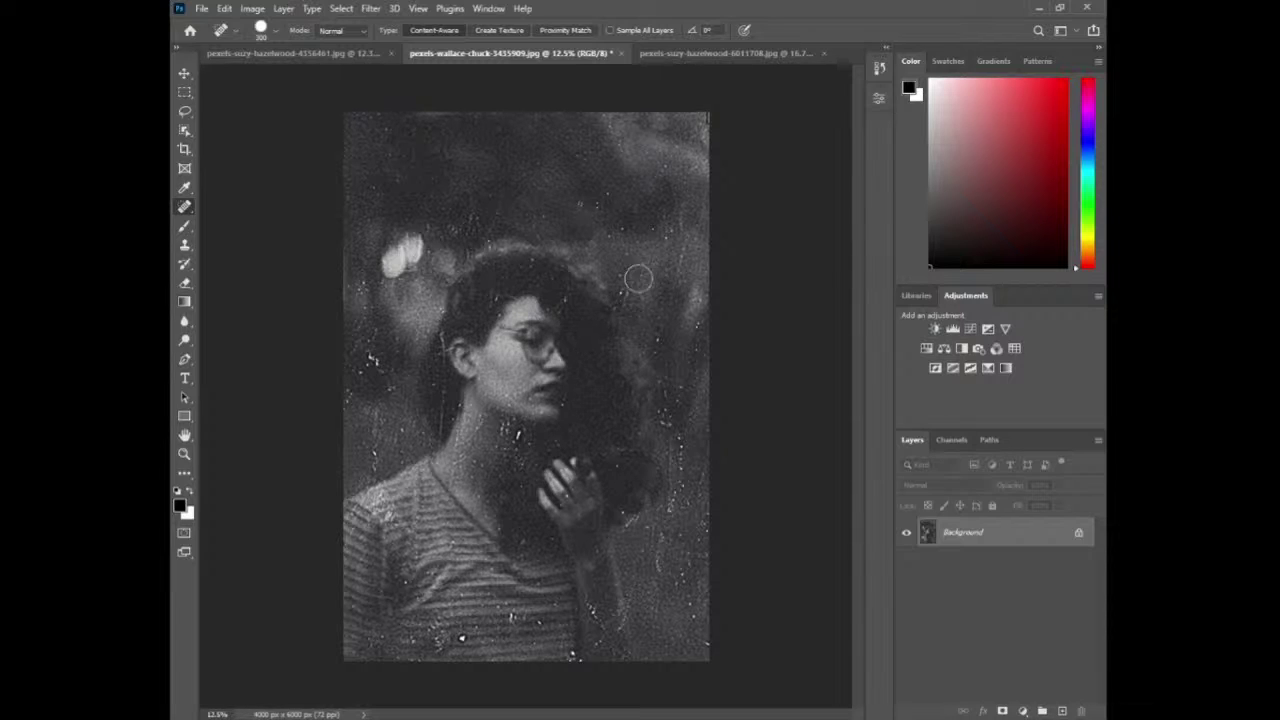
pyautogui.moveTo(436, 392); pyautogui.dragTo(442, 398)
pyautogui.click(463, 378)
pyautogui.moveTo(436, 344); pyautogui.dragTo(437, 376)
# - Heal the light scratches on the side of the neck just above the striped shirt's collar
pyautogui.click(452, 466)
pyautogui.moveTo(462, 458); pyautogui.dragTo(470, 441)
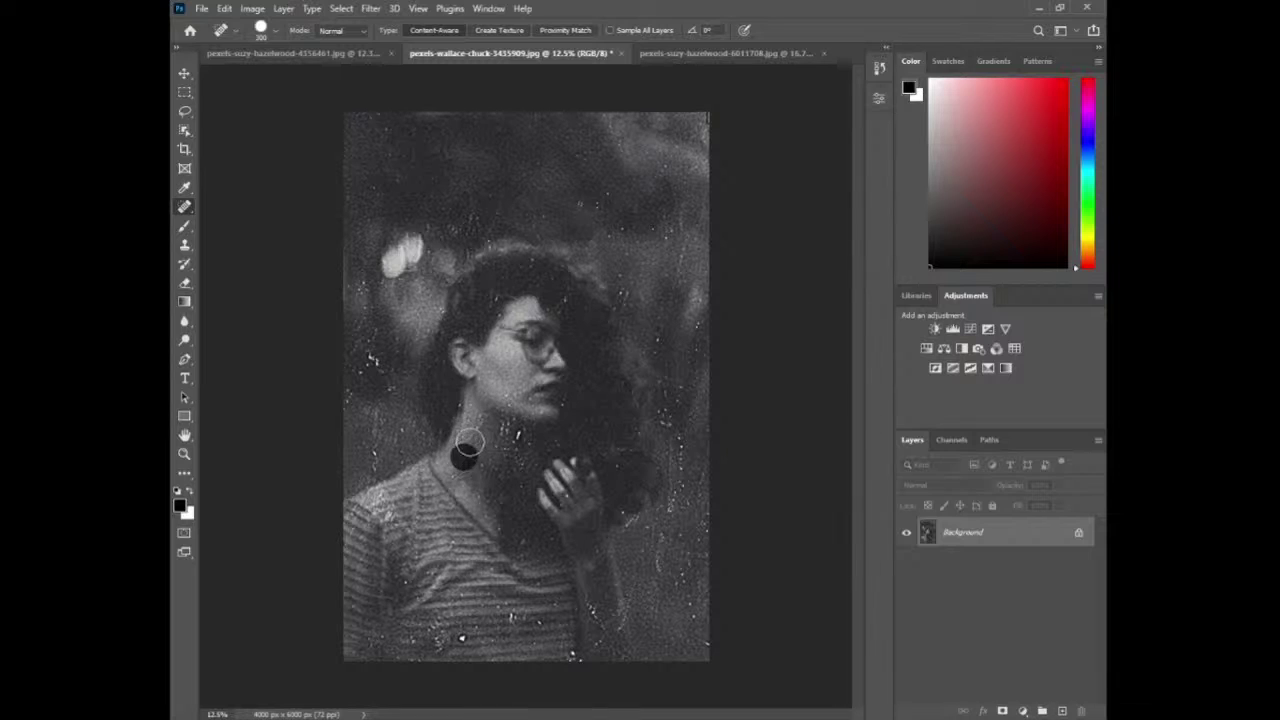
pyautogui.click(466, 437)
pyautogui.click(471, 429)
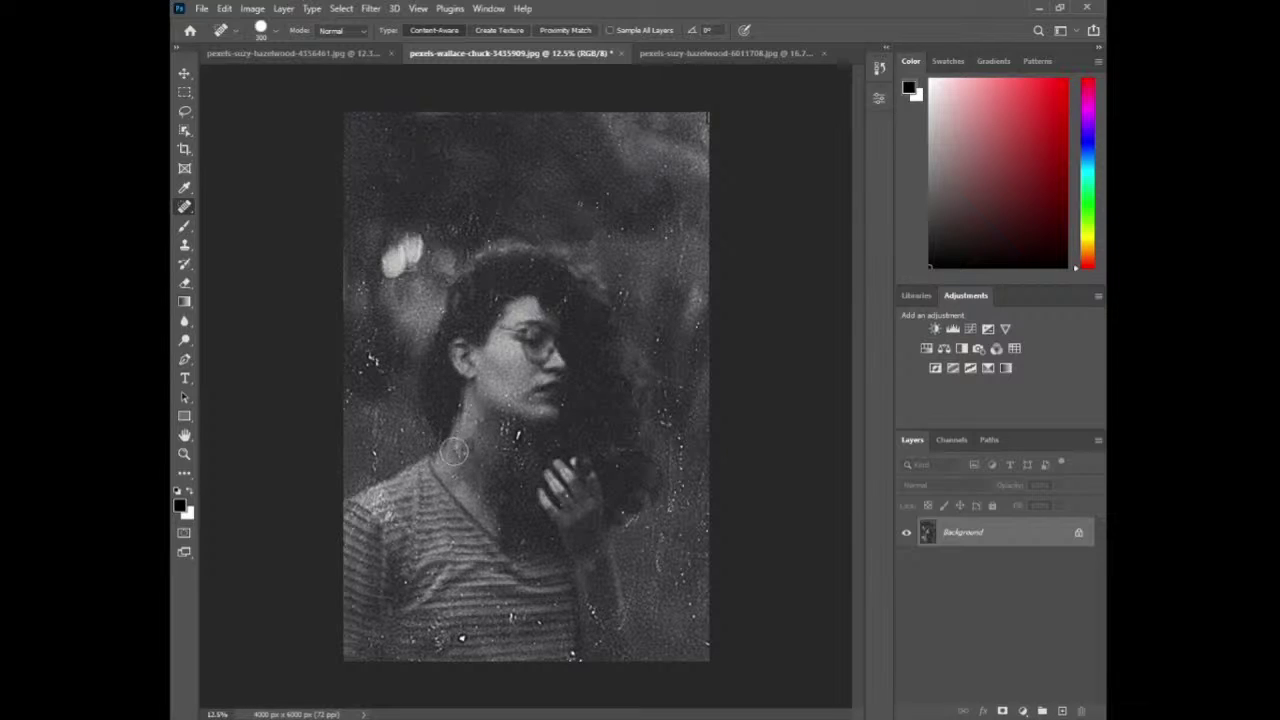
# - Heal the specks and streaks in the background on both sides of the person, beside the forearm, and on the neck under the chin
pyautogui.moveTo(382, 449)
pyautogui.mouseDown()
pyautogui.moveTo(359, 319)
pyautogui.moveTo(349, 429)
pyautogui.moveTo(383, 341)
pyautogui.moveTo(389, 437)
pyautogui.mouseUp()
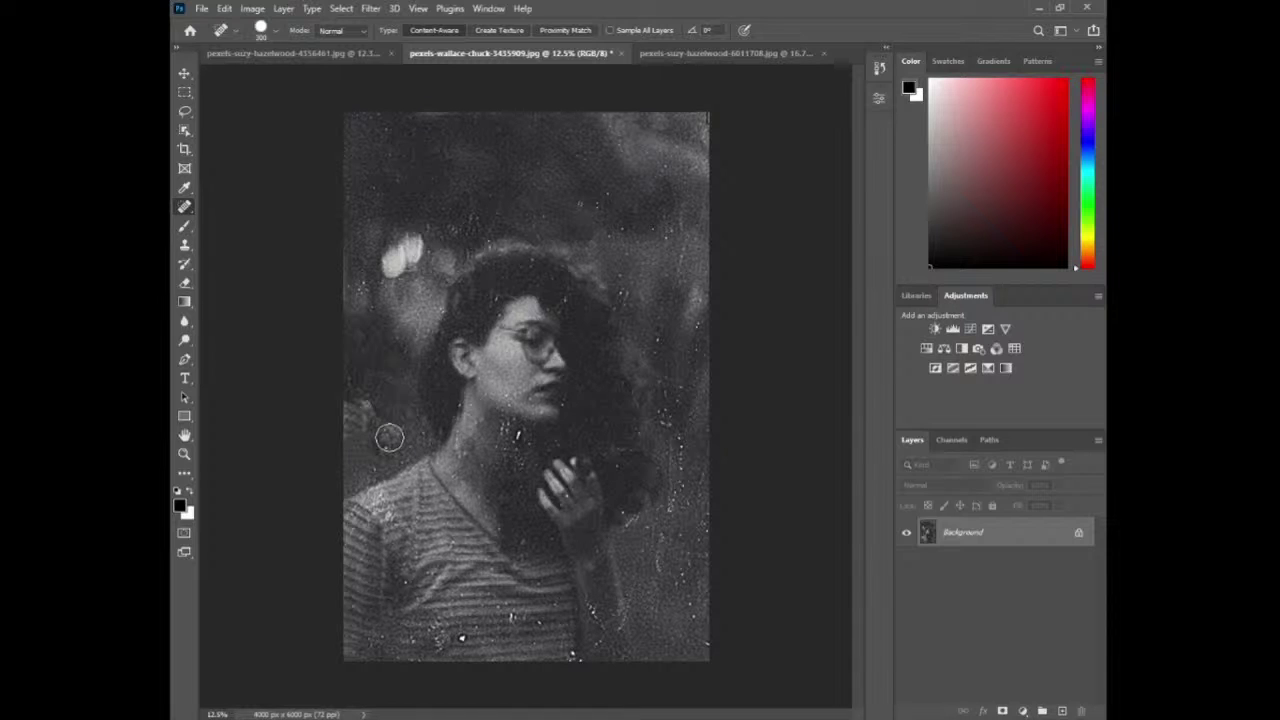
pyautogui.moveTo(374, 377)
pyautogui.mouseDown()
pyautogui.moveTo(378, 436)
pyautogui.moveTo(362, 421)
pyautogui.moveTo(388, 424)
pyautogui.moveTo(327, 416)
pyautogui.moveTo(388, 438)
pyautogui.mouseUp()
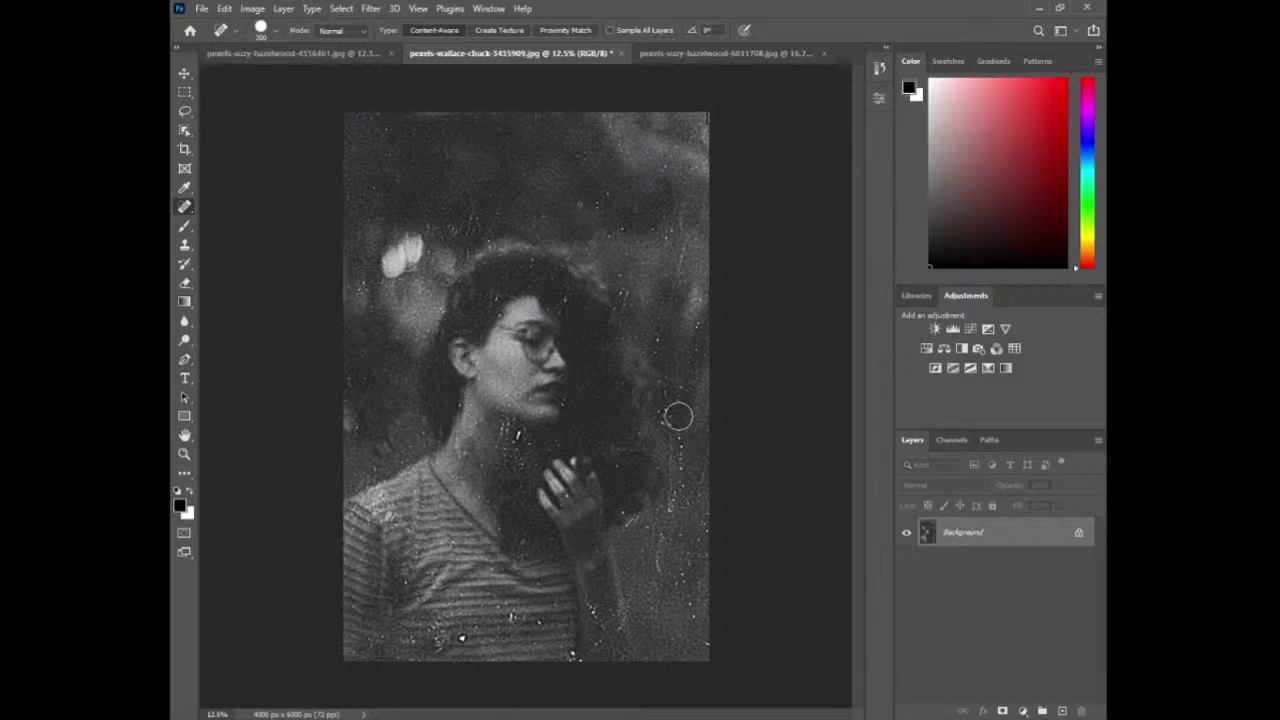
pyautogui.moveTo(588, 205)
pyautogui.mouseDown()
pyautogui.moveTo(618, 197)
pyautogui.moveTo(608, 220)
pyautogui.moveTo(651, 235)
pyautogui.moveTo(673, 214)
pyautogui.moveTo(624, 170)
pyautogui.moveTo(633, 191)
pyautogui.moveTo(675, 132)
pyautogui.moveTo(613, 213)
pyautogui.mouseUp()
pyautogui.moveTo(688, 296)
pyautogui.mouseDown()
pyautogui.moveTo(692, 402)
pyautogui.moveTo(664, 550)
pyautogui.moveTo(696, 539)
pyautogui.moveTo(686, 628)
pyautogui.moveTo(704, 652)
pyautogui.moveTo(729, 579)
pyautogui.moveTo(714, 537)
pyautogui.mouseUp()
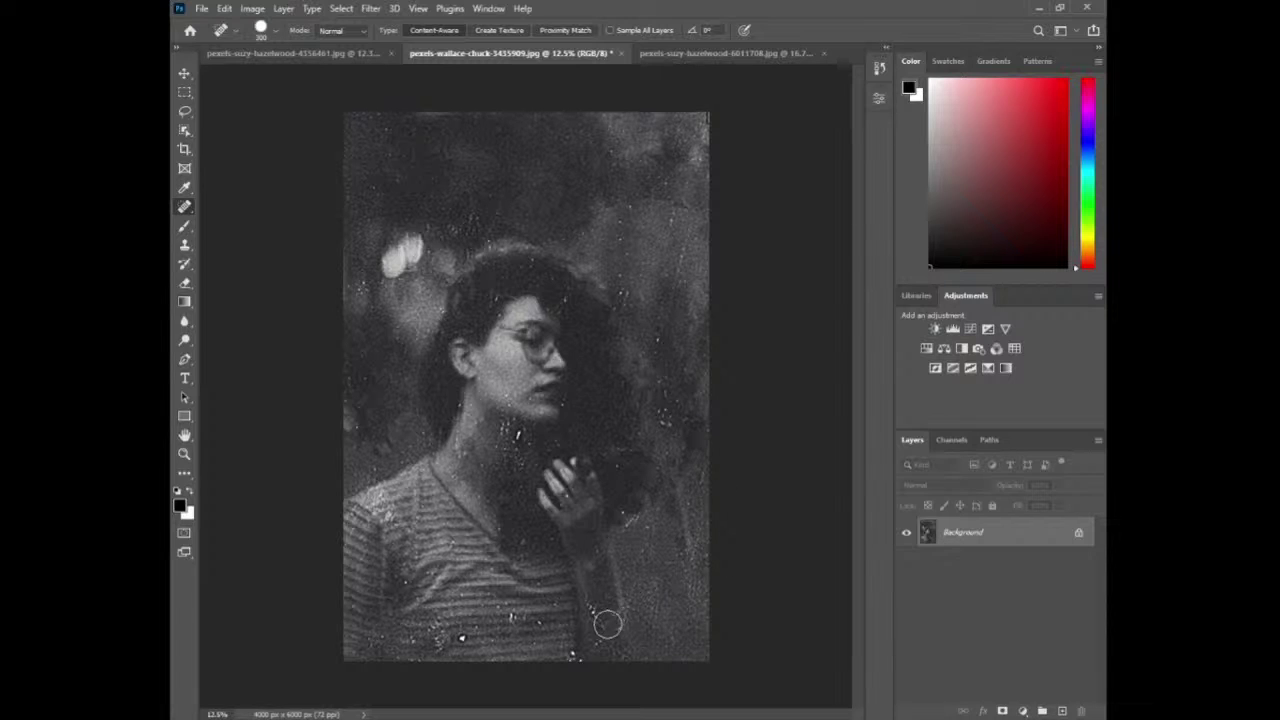
pyautogui.moveTo(592, 600)
pyautogui.mouseDown()
pyautogui.moveTo(600, 648)
pyautogui.moveTo(609, 626)
pyautogui.mouseUp()
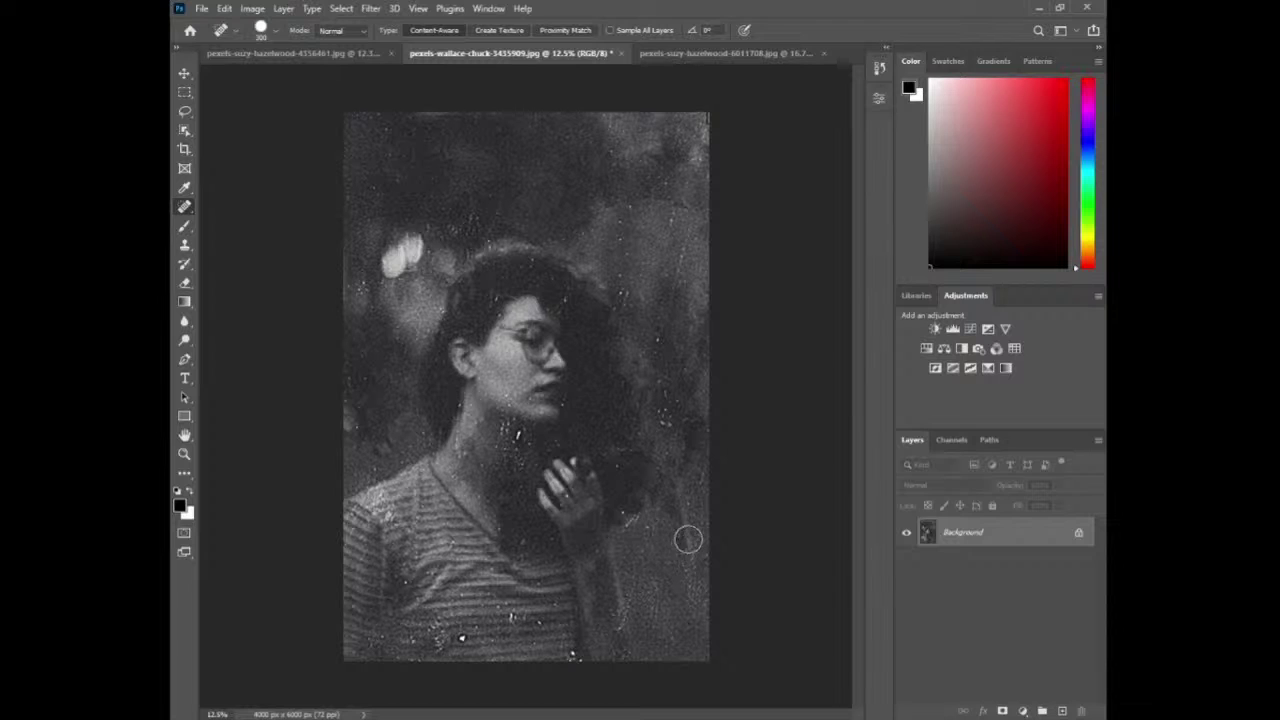
pyautogui.moveTo(665, 325)
pyautogui.mouseDown()
pyautogui.moveTo(658, 372)
pyautogui.moveTo(674, 427)
pyautogui.mouseUp()
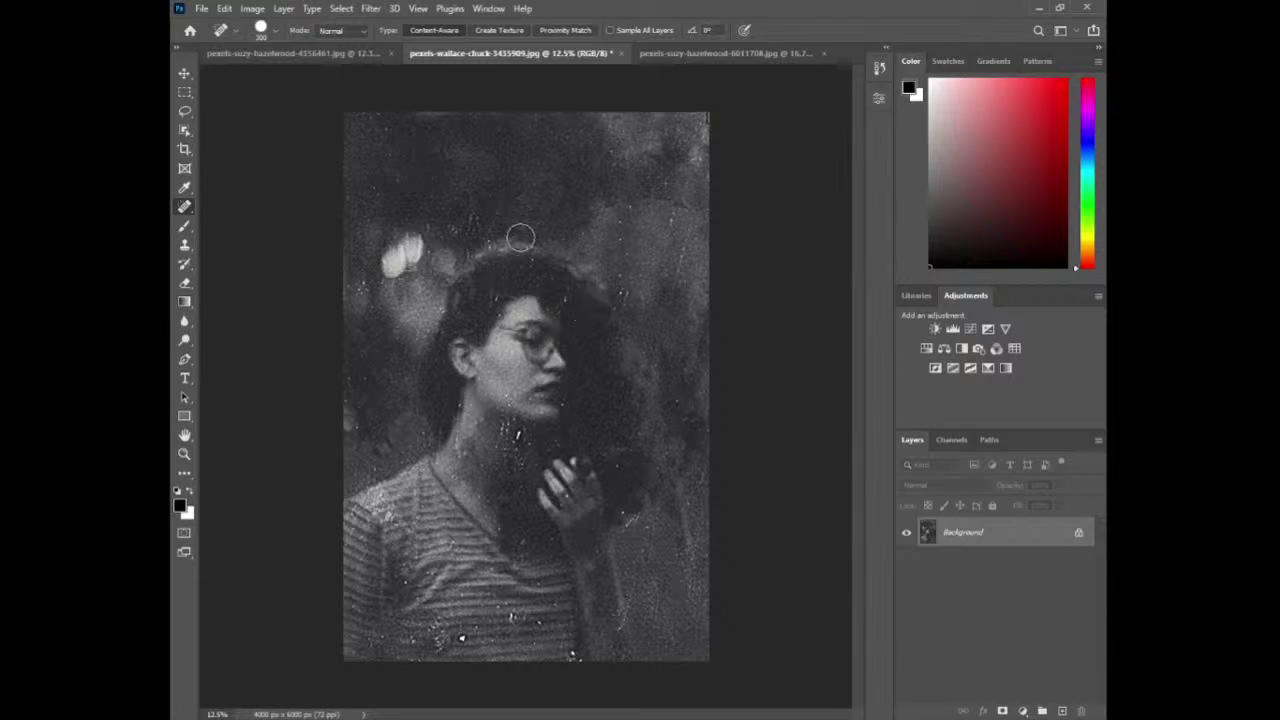
pyautogui.click(515, 435)
# - Switch to the sepia photo of the three children and adjust its overall brightness and contrast
pyautogui.click(721, 58)
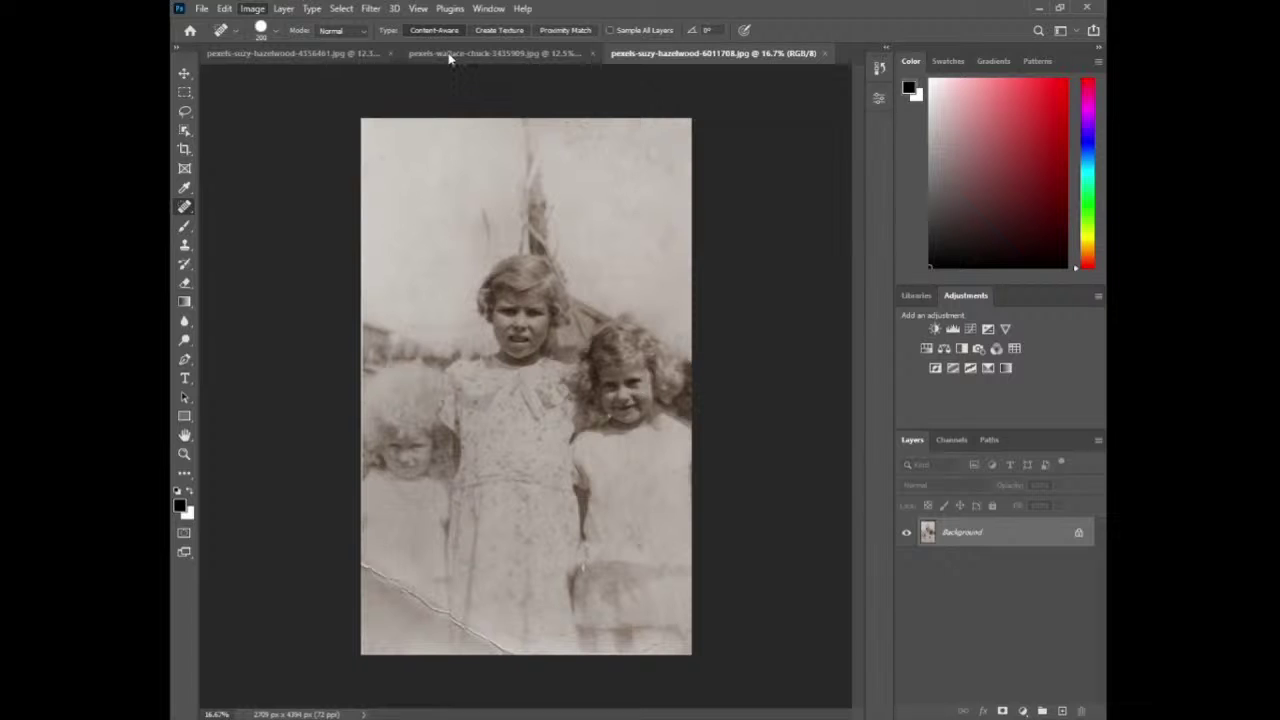
pyautogui.press('i')
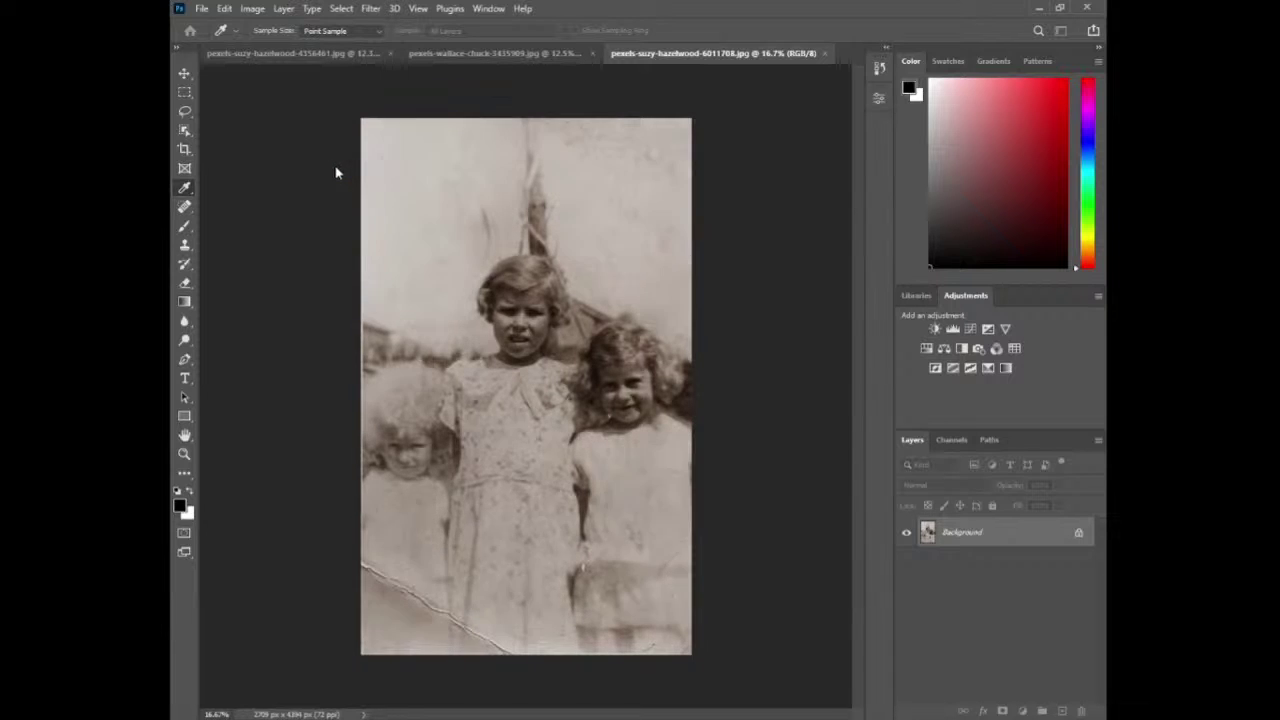
pyautogui.press('j')
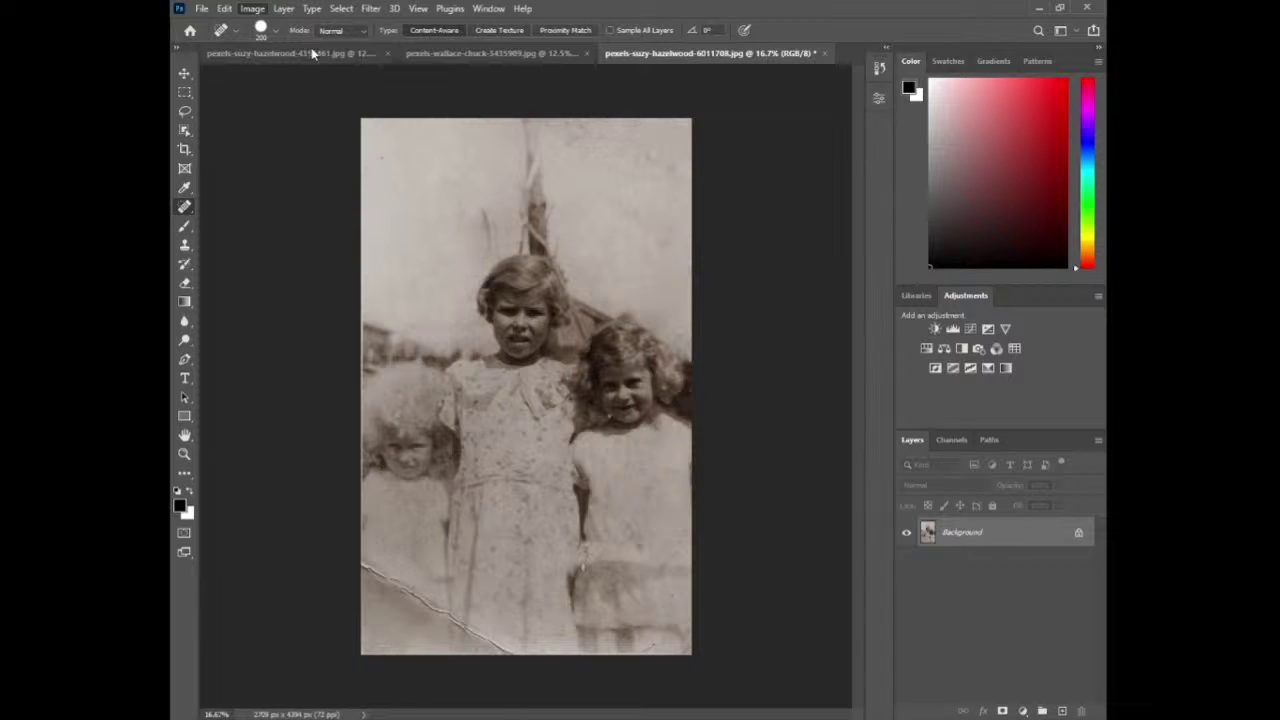
pyautogui.press('i')
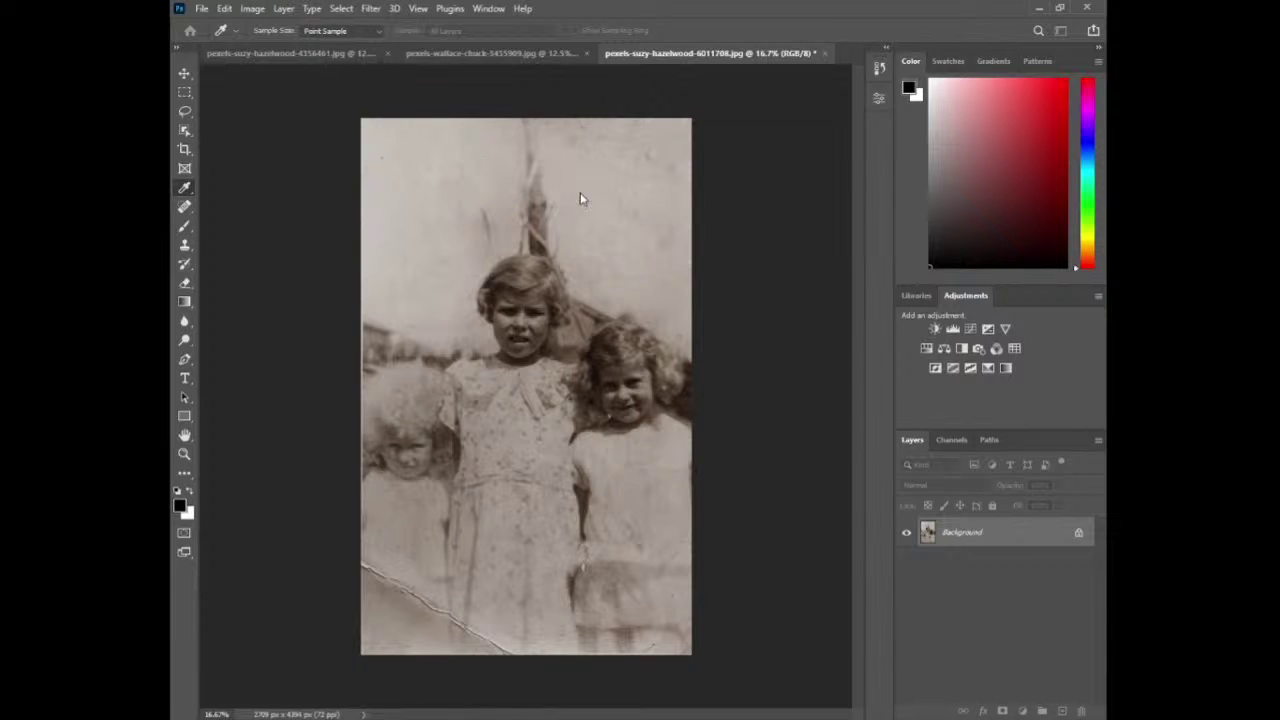
pyautogui.click(585, 258)
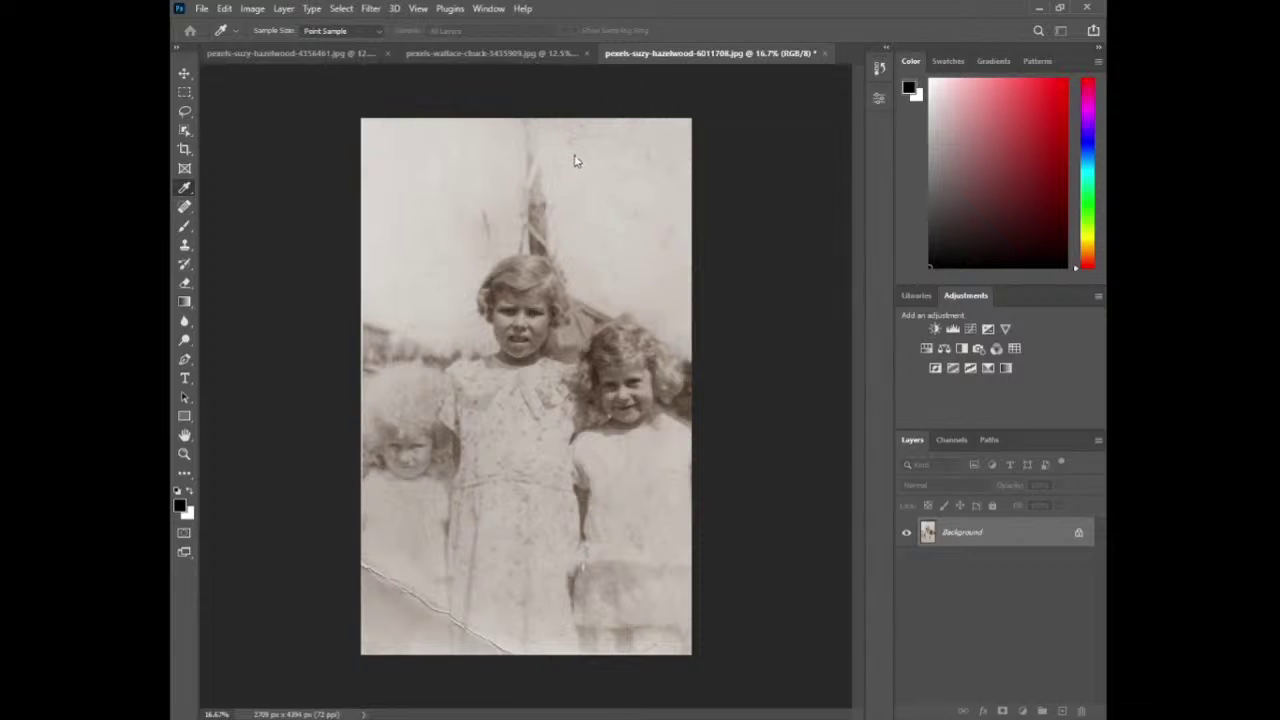
pyautogui.click(599, 299)
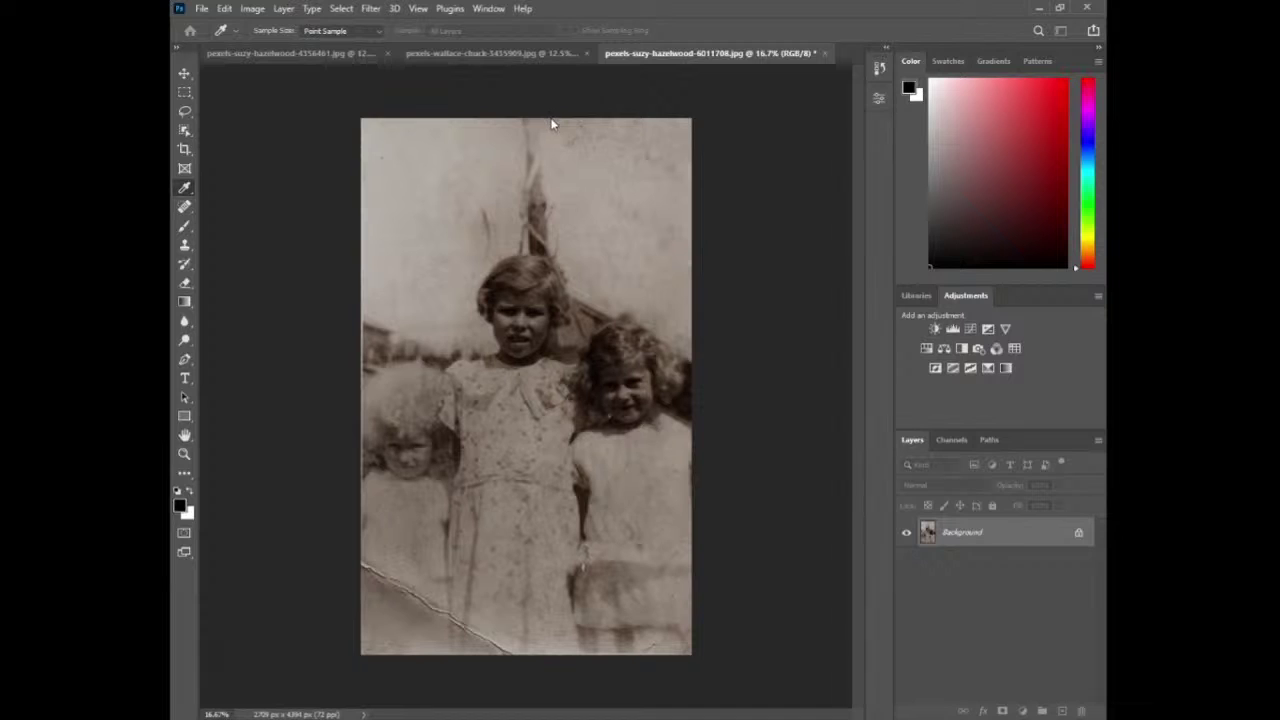
pyautogui.press('j')
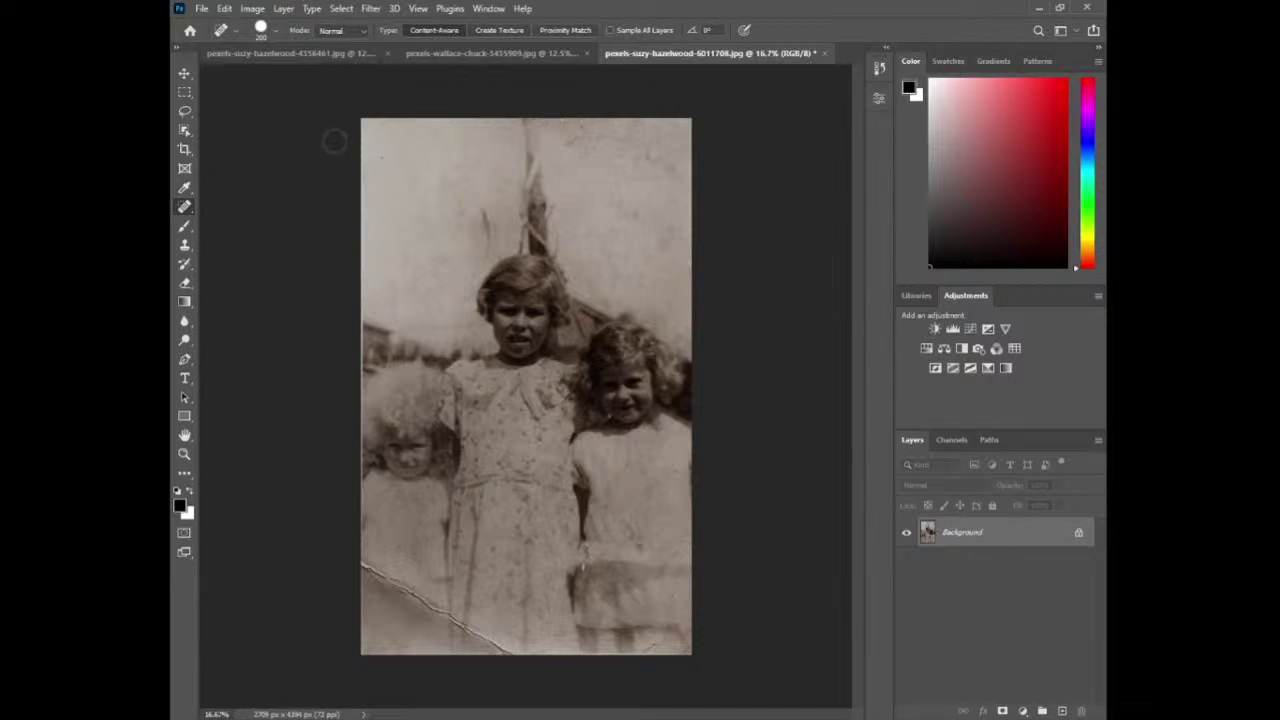
# - Try Auto Tone on the children's photo, undo it, apply an automatic contrast correction instead, and desaturate the image to black and white
pyautogui.hotkey('shift', 'ctrl', 'l')
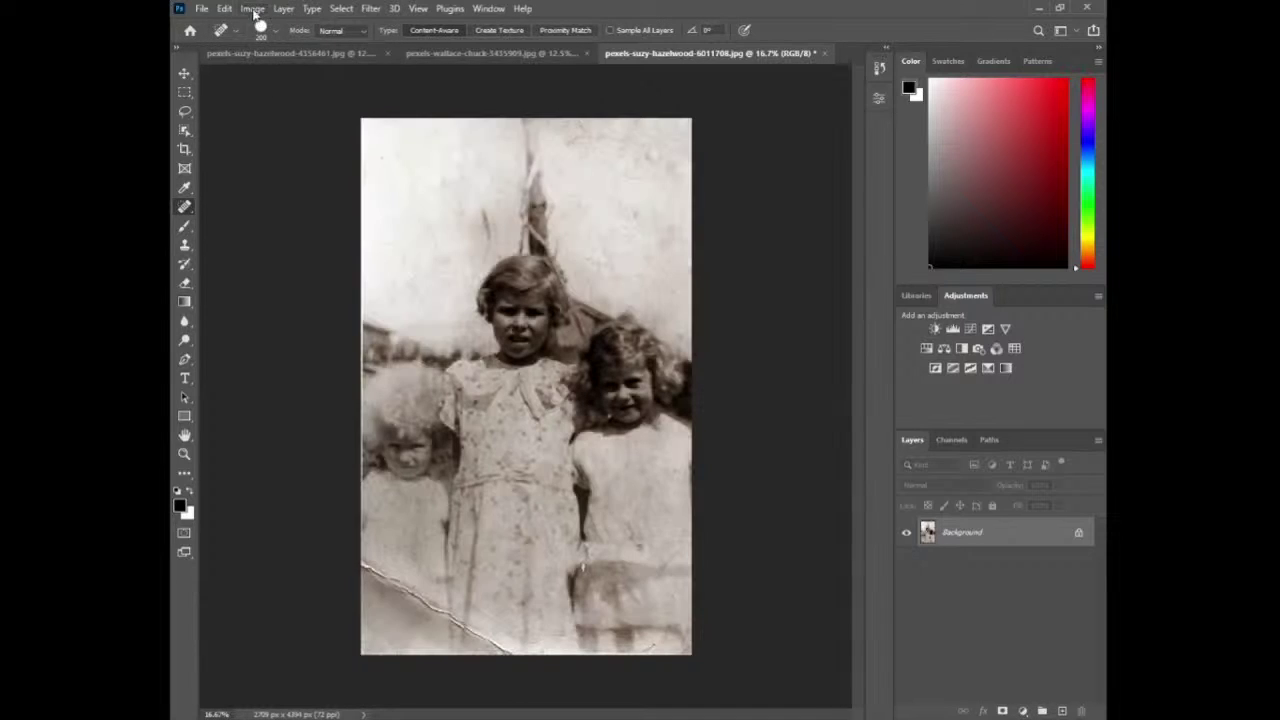
pyautogui.hotkey('ctrl', 'z')
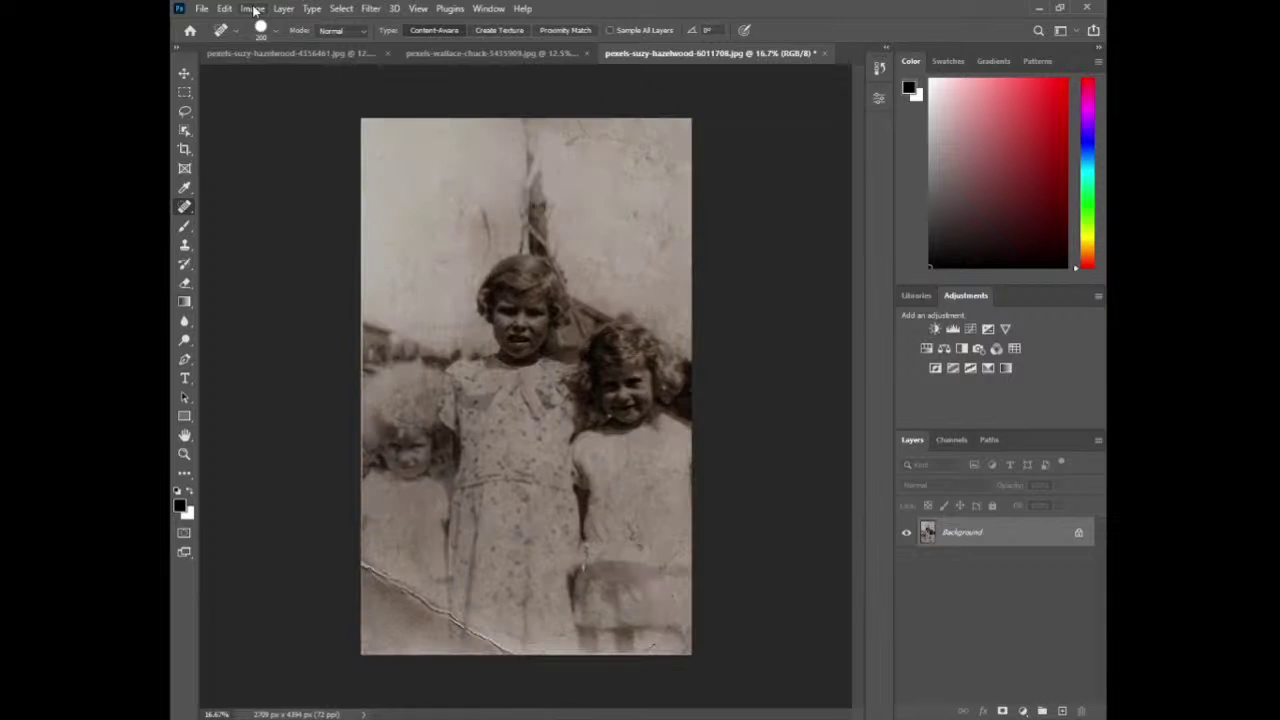
pyautogui.hotkey('shift', 'ctrl', 'l')
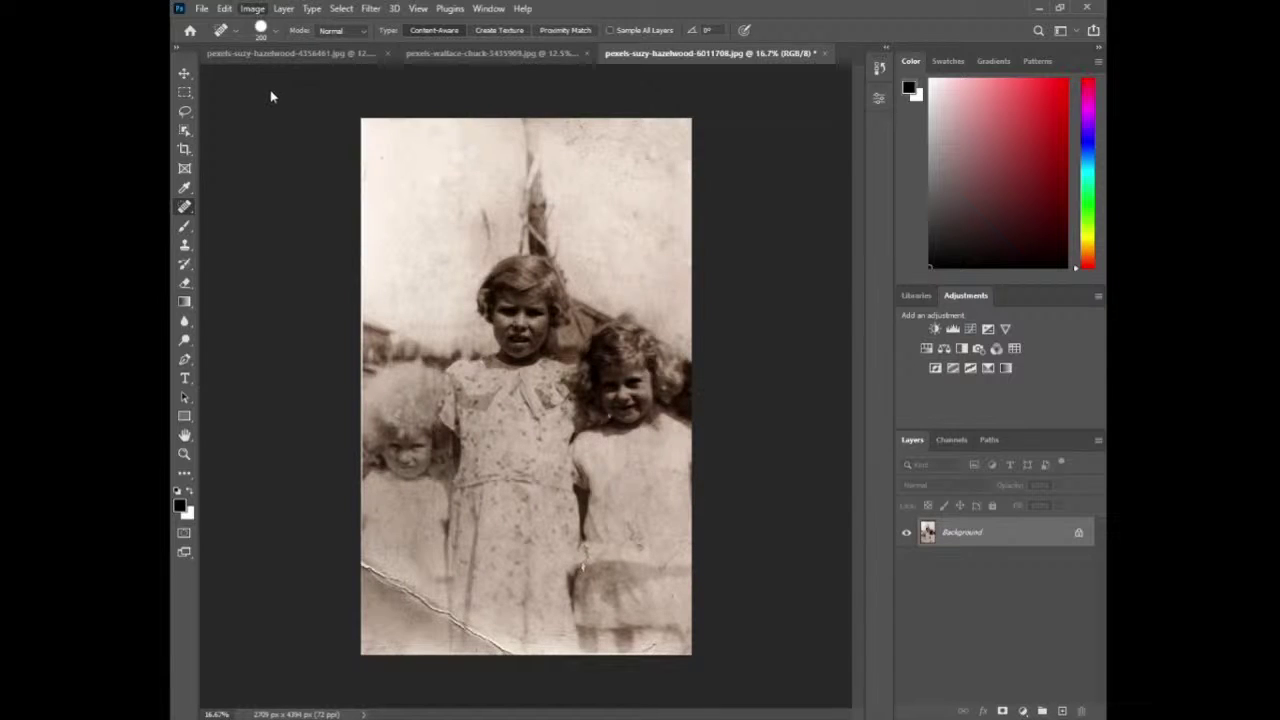
pyautogui.hotkey('shift', 'ctrl', 'u')
# - Heal the diagonal crease across the photo's lower-left corner, the dark patch beneath it, and the mark beside the smiling girl's skirt
pyautogui.moveTo(381, 572)
pyautogui.mouseDown()
pyautogui.moveTo(368, 566)
pyautogui.moveTo(511, 649)
pyautogui.mouseUp()
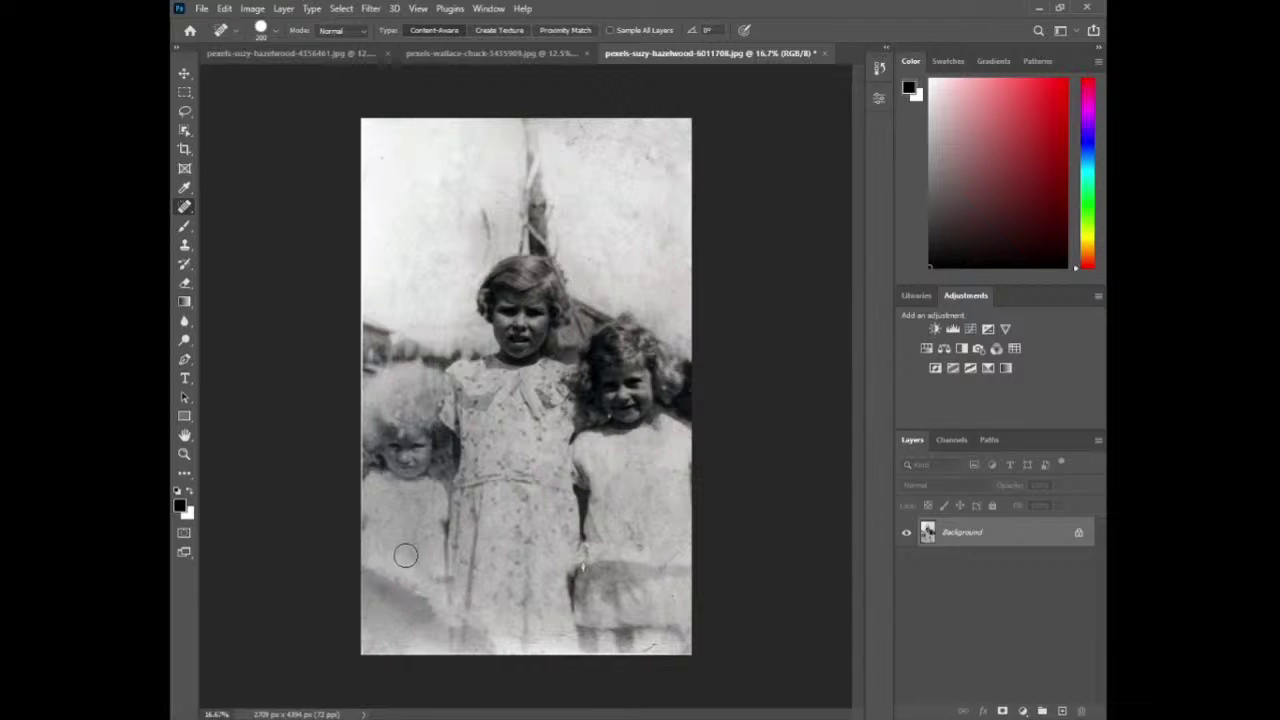
pyautogui.moveTo(373, 620)
pyautogui.mouseDown()
pyautogui.moveTo(379, 571)
pyautogui.moveTo(412, 593)
pyautogui.moveTo(402, 628)
pyautogui.mouseUp()
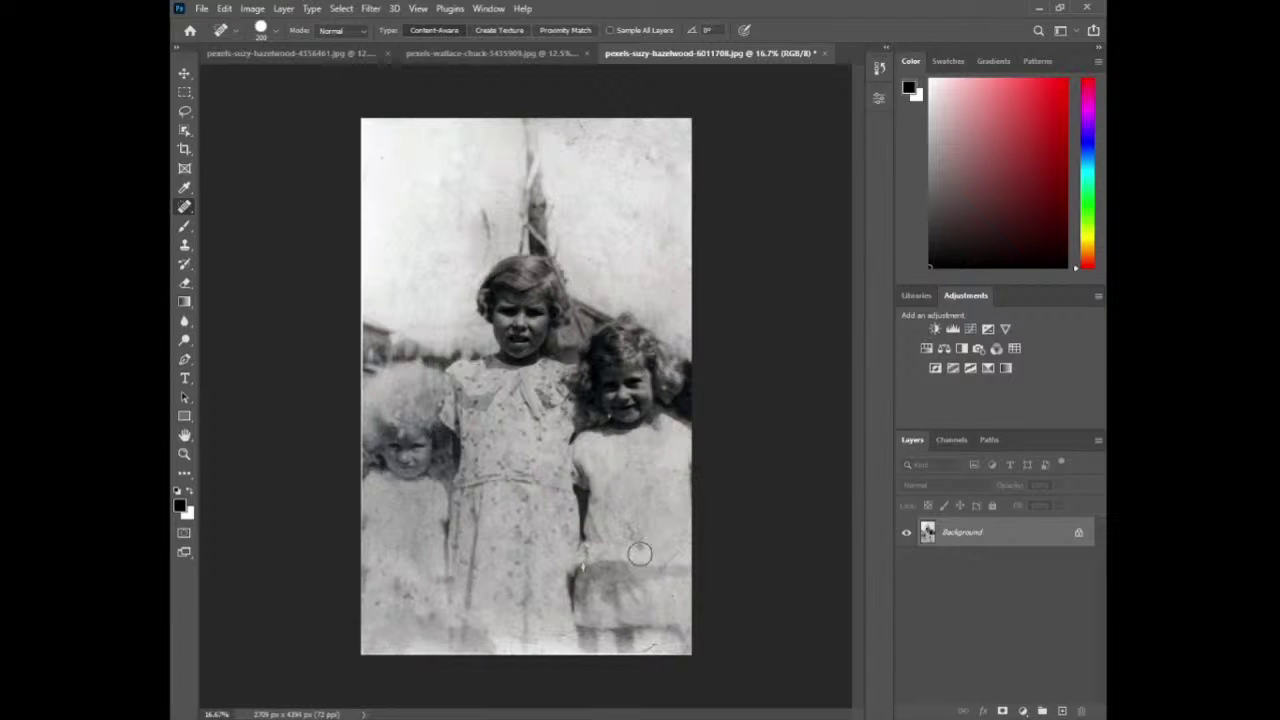
pyautogui.moveTo(598, 596); pyautogui.dragTo(582, 566)
# - Try an Emboss filter and an edge-outlining filter on the children's photo, undoing each one
pyautogui.click(572, 309)
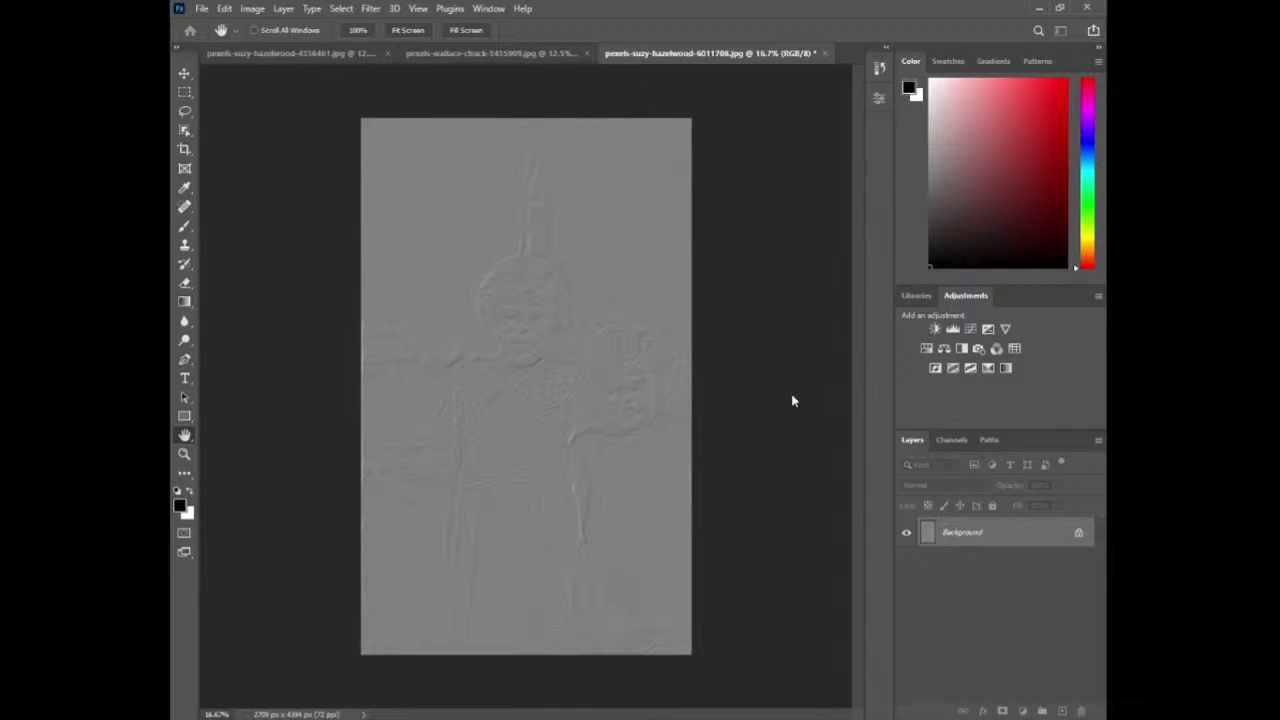
pyautogui.moveTo(815, 388)
pyautogui.mouseDown()
pyautogui.moveTo(877, 397)
pyautogui.moveTo(823, 408)
pyautogui.mouseUp()
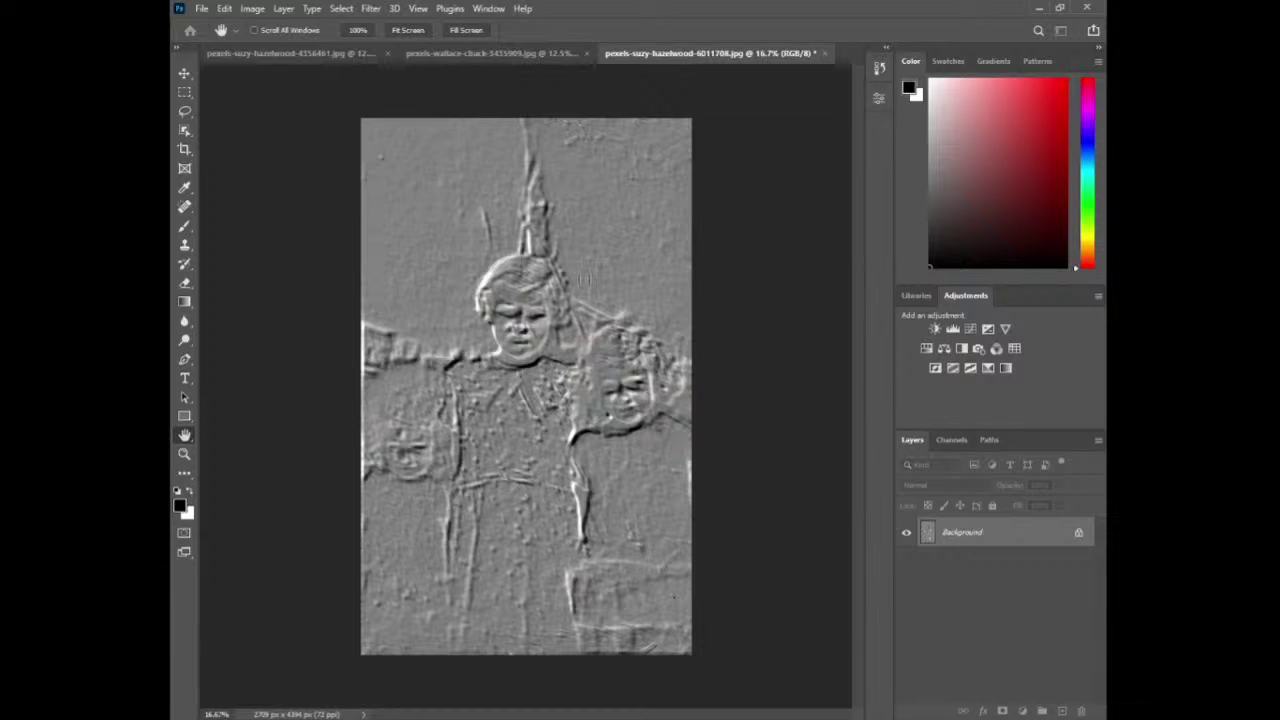
pyautogui.press('j')
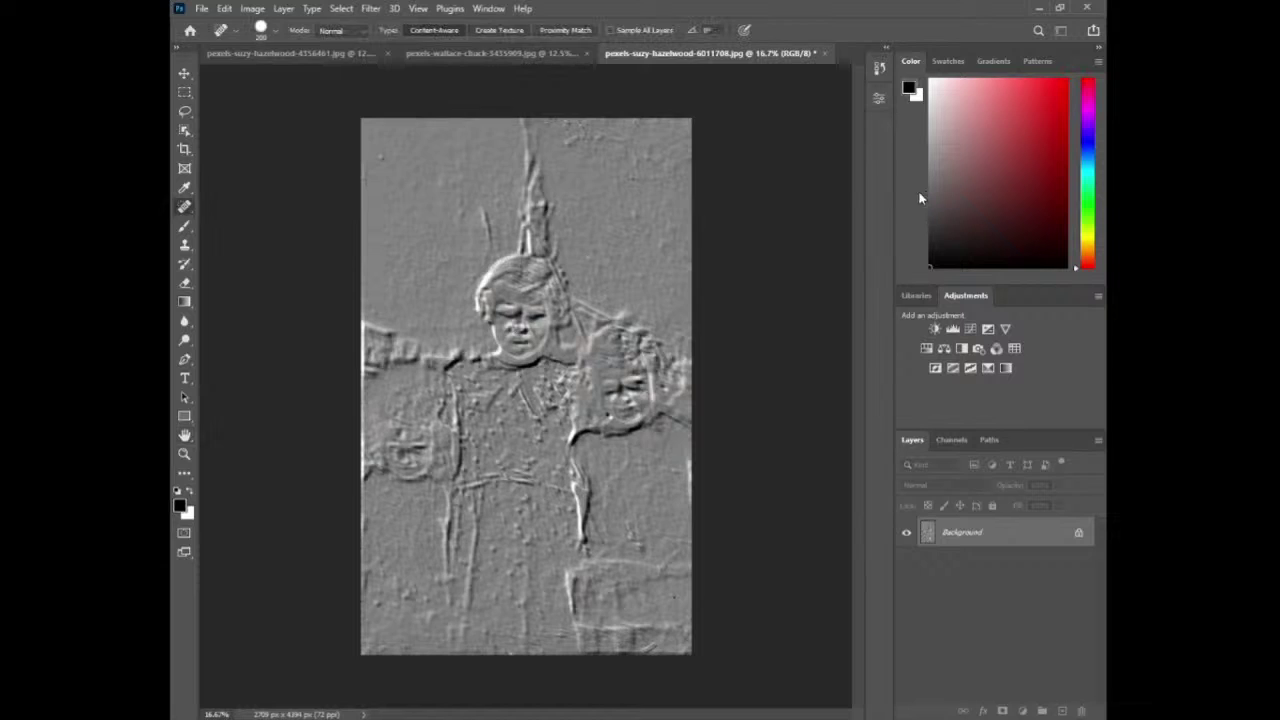
pyautogui.hotkey('ctrl', 'z')
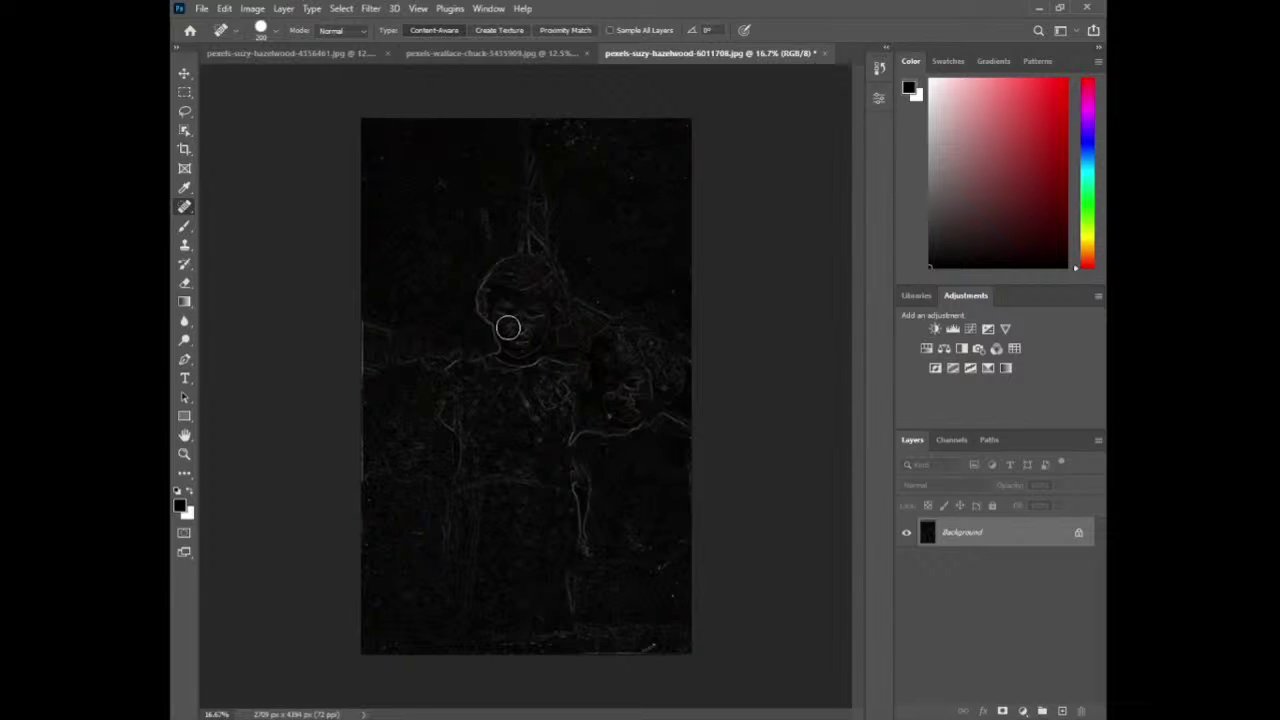
pyautogui.hotkey('ctrl', 'z')
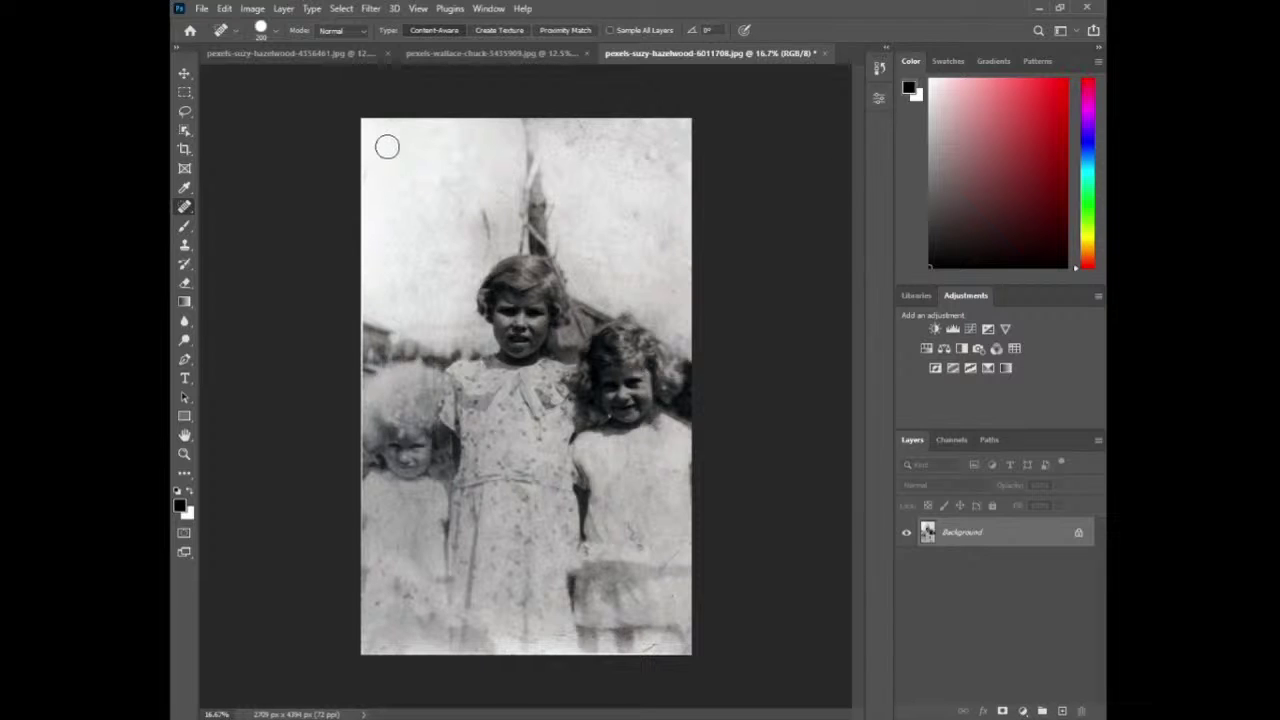
# - Review the restored couple photo, the portrait with glasses and the children's photo one after another
pyautogui.click(335, 56)
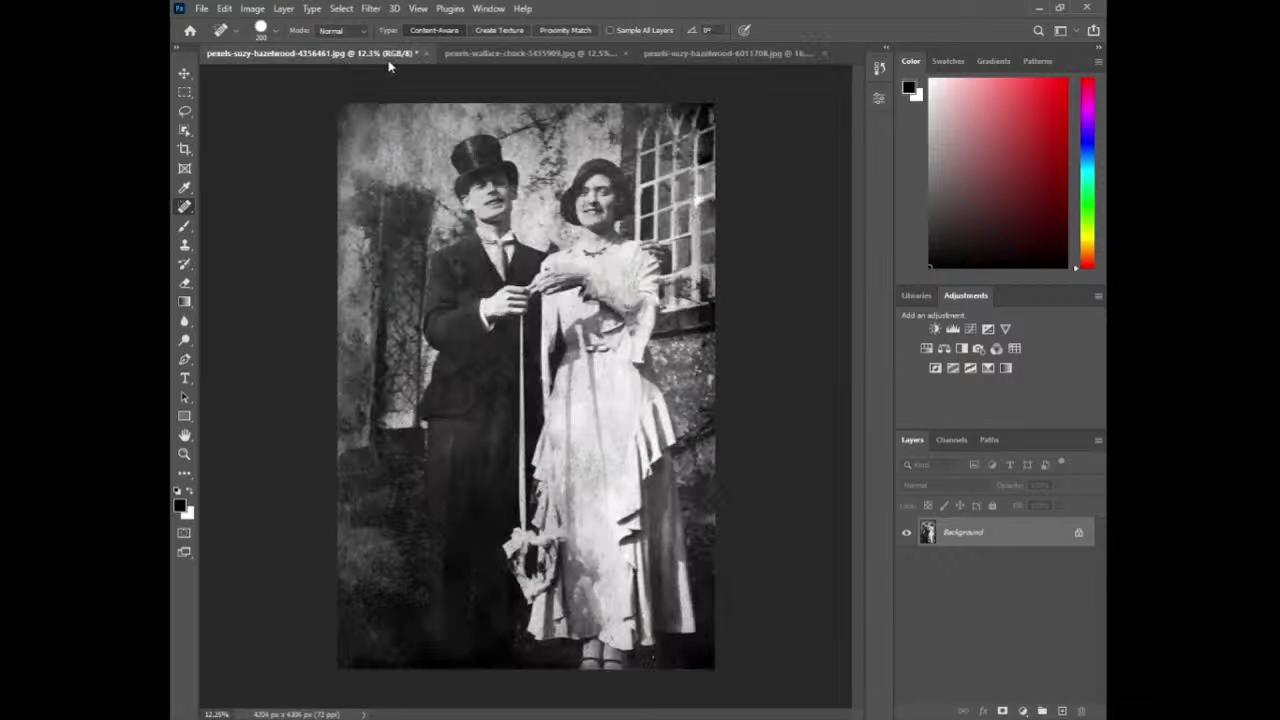
pyautogui.click(489, 56)
pyautogui.click(654, 54)
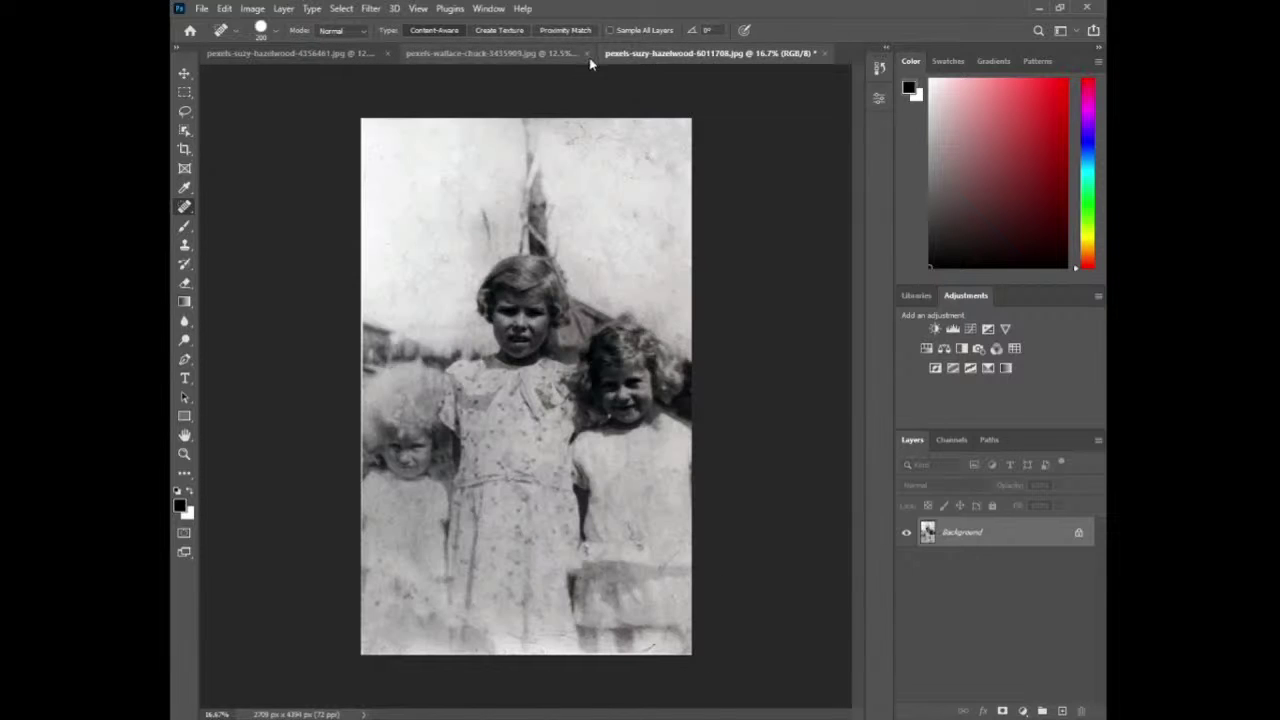
# - Compare the restored black-and-white couple photo with the unrestored original.jpg
pyautogui.click(356, 56)
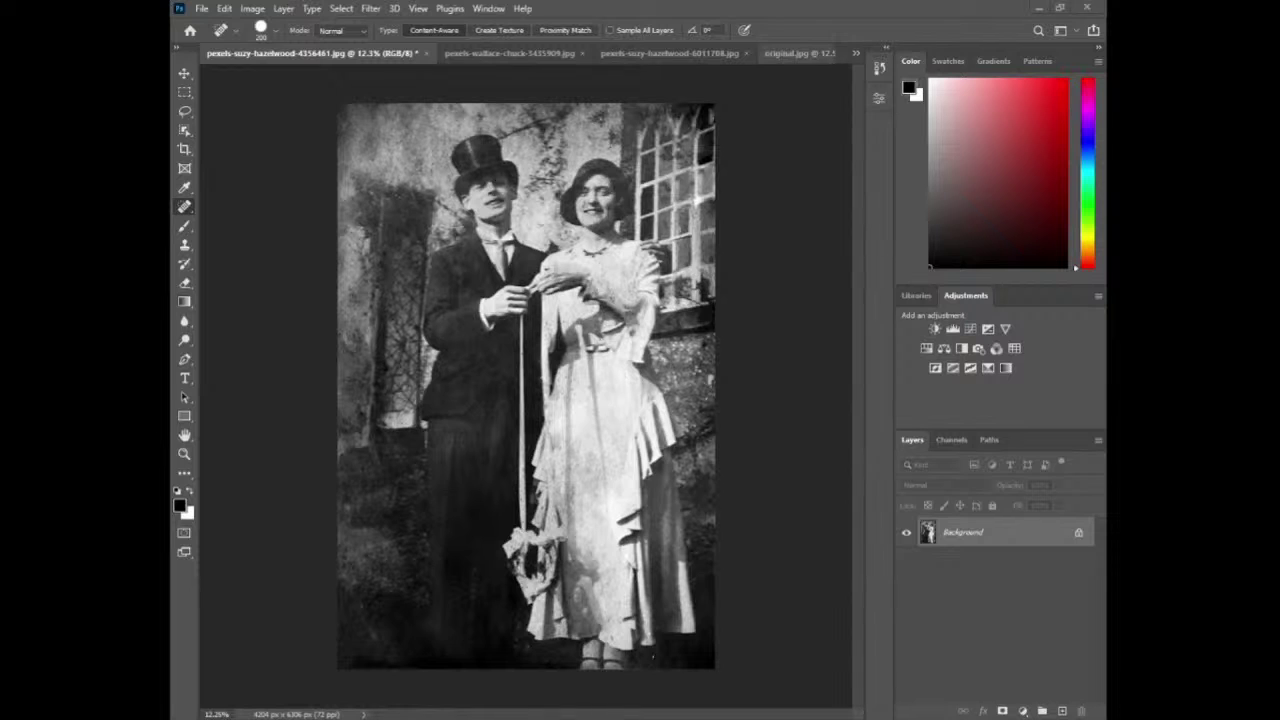
pyautogui.click(778, 53)
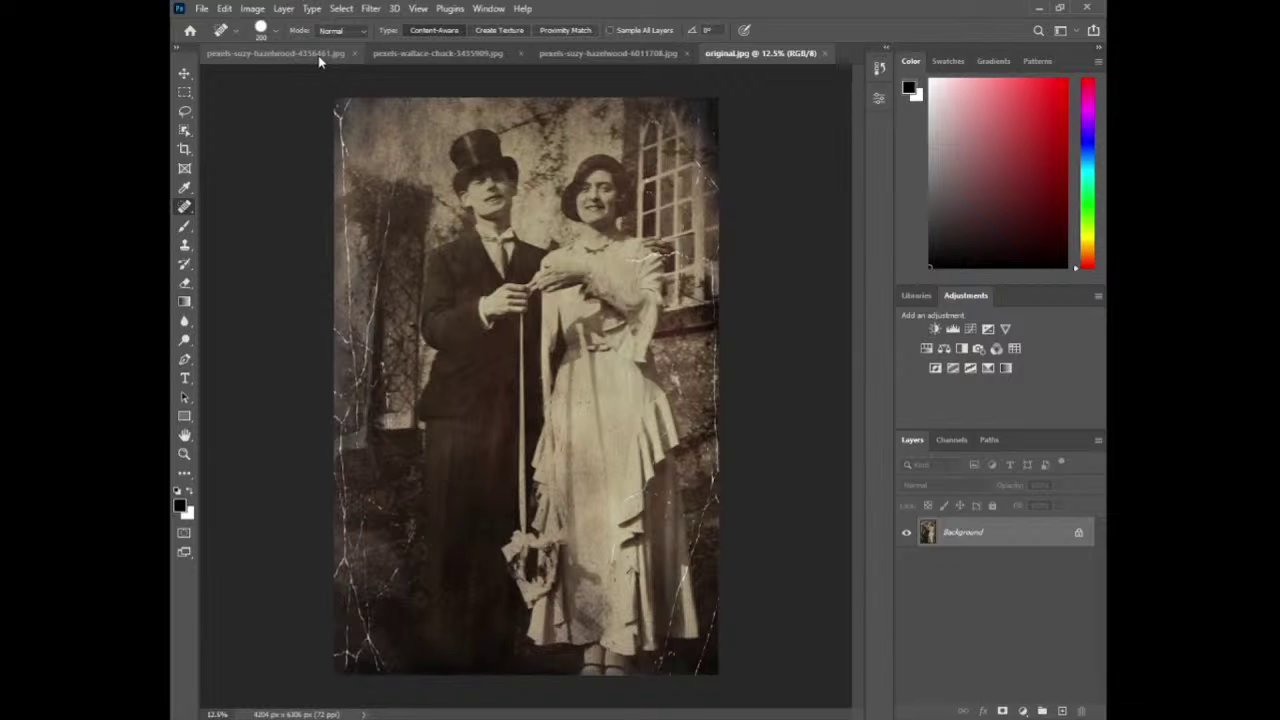
pyautogui.click(320, 62)
pyautogui.click(766, 53)
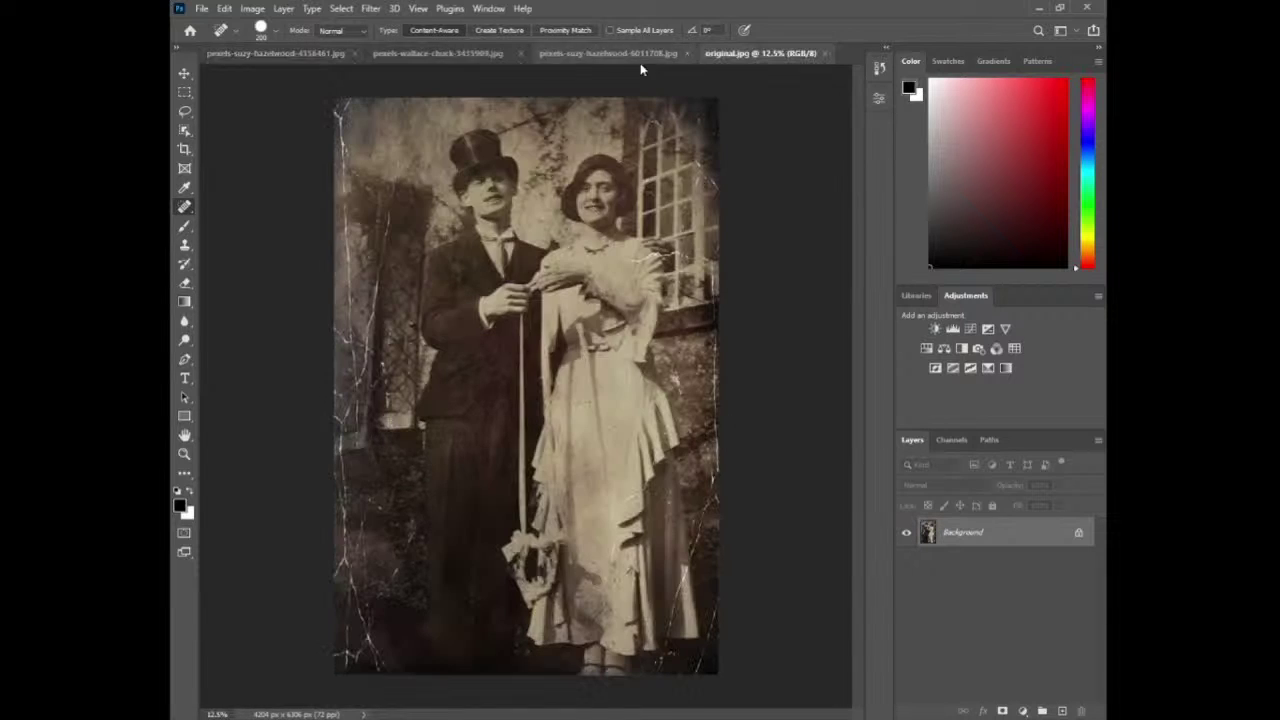
pyautogui.click(308, 66)
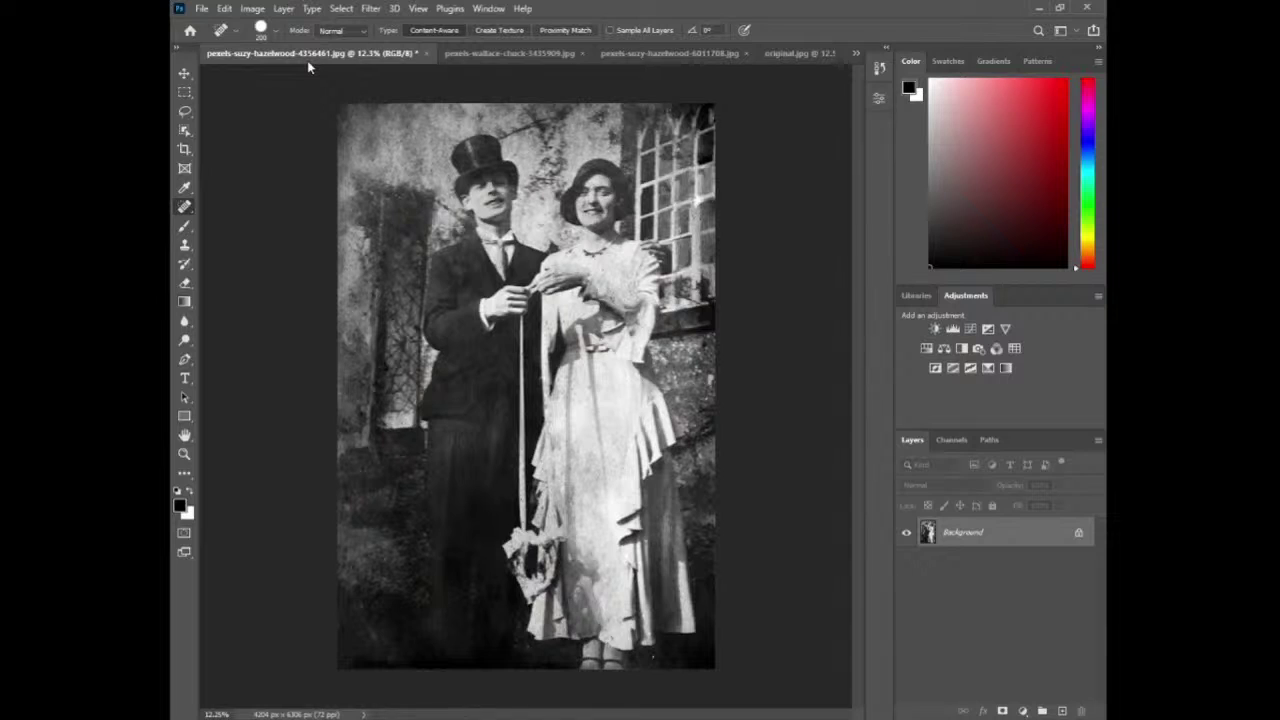